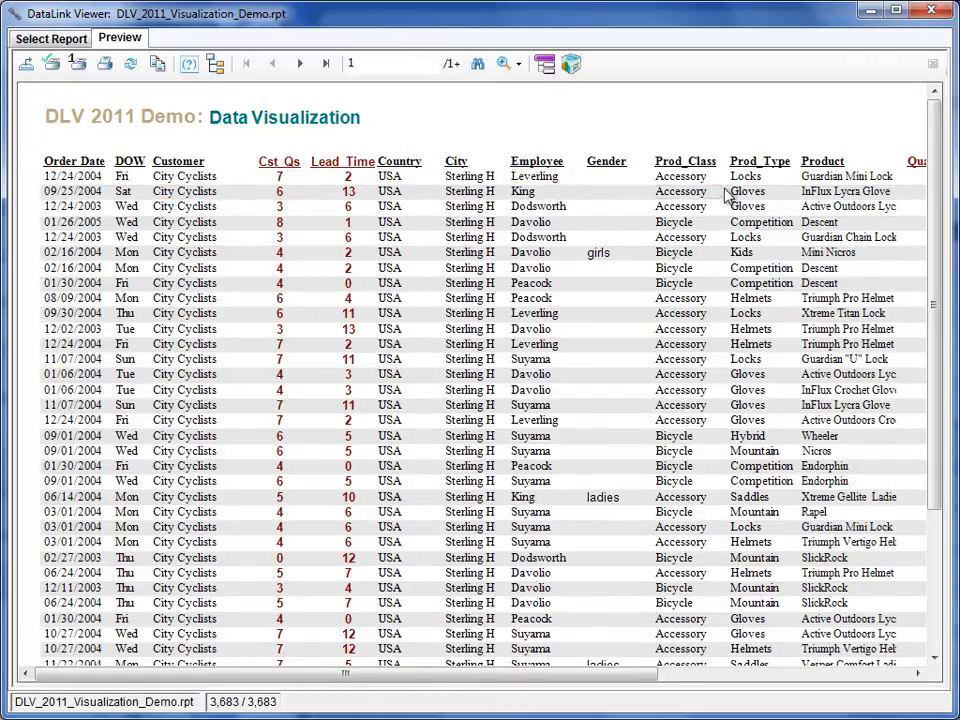
- Examine the report preview's Product, Quantity, Value, Order Date, Cst_Qs, Lead_Time, Discount and Discount% columns
{"action": "left_click", "coordinate": [818, 179]}
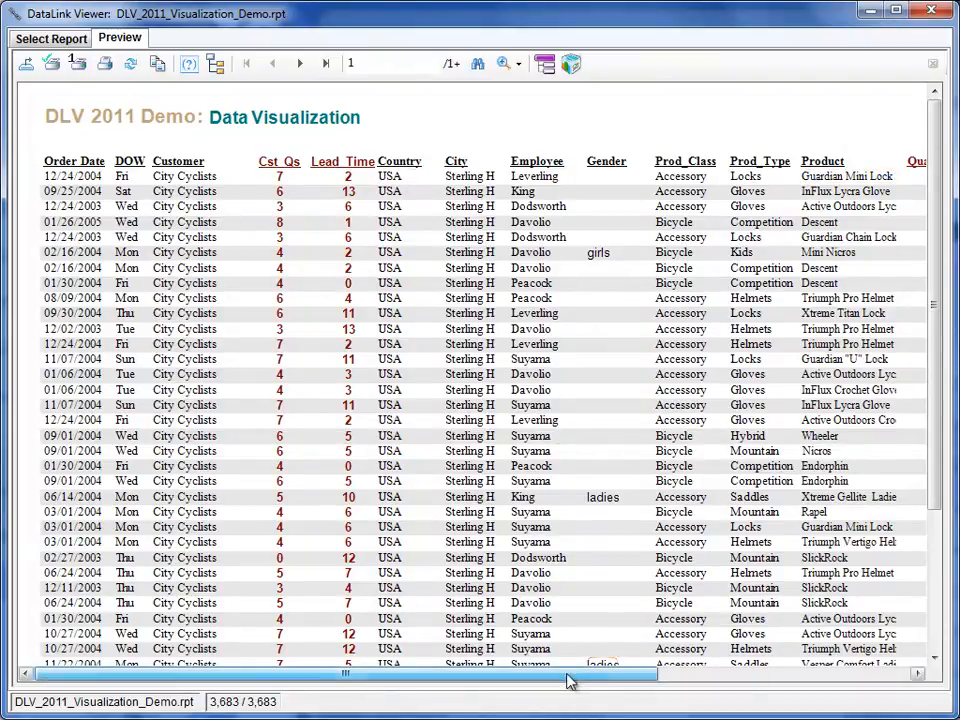
{"action": "left_click_drag", "start_coordinate": [568, 677], "coordinate": [730, 677]}
{"action": "left_click", "coordinate": [714, 180]}
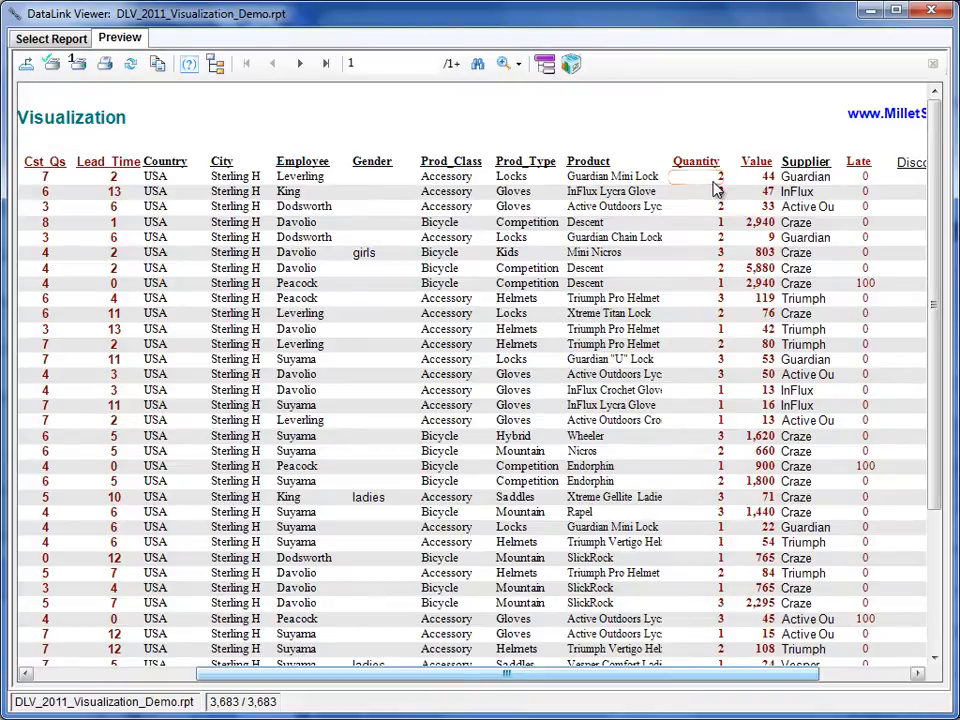
{"action": "left_click", "coordinate": [760, 184]}
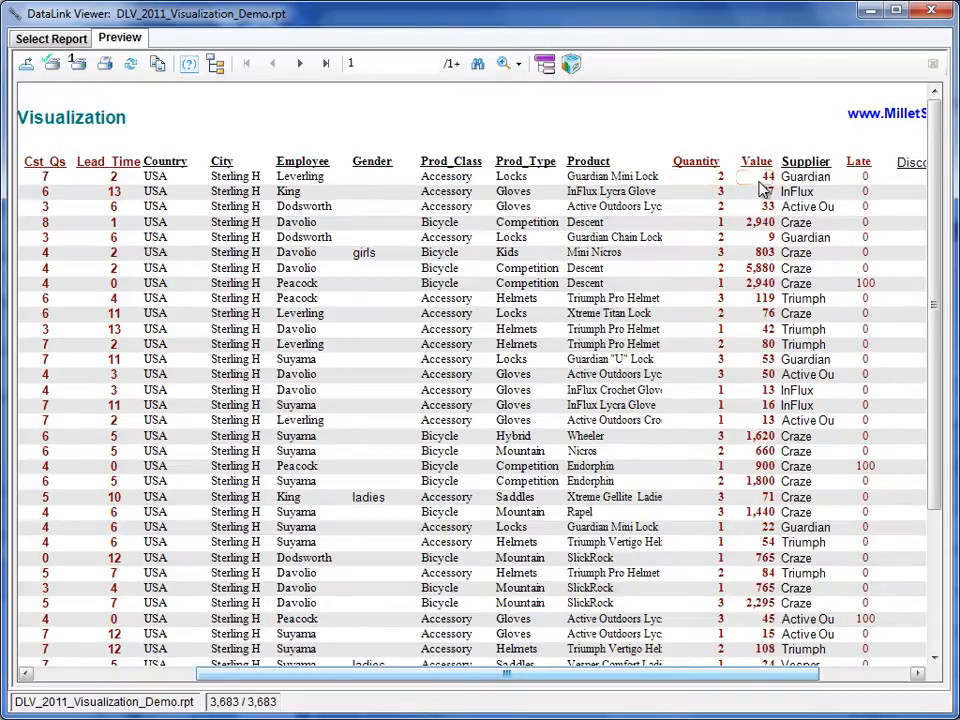
{"action": "left_click_drag", "start_coordinate": [450, 678], "coordinate": [160, 665]}
{"action": "left_click", "coordinate": [295, 180]}
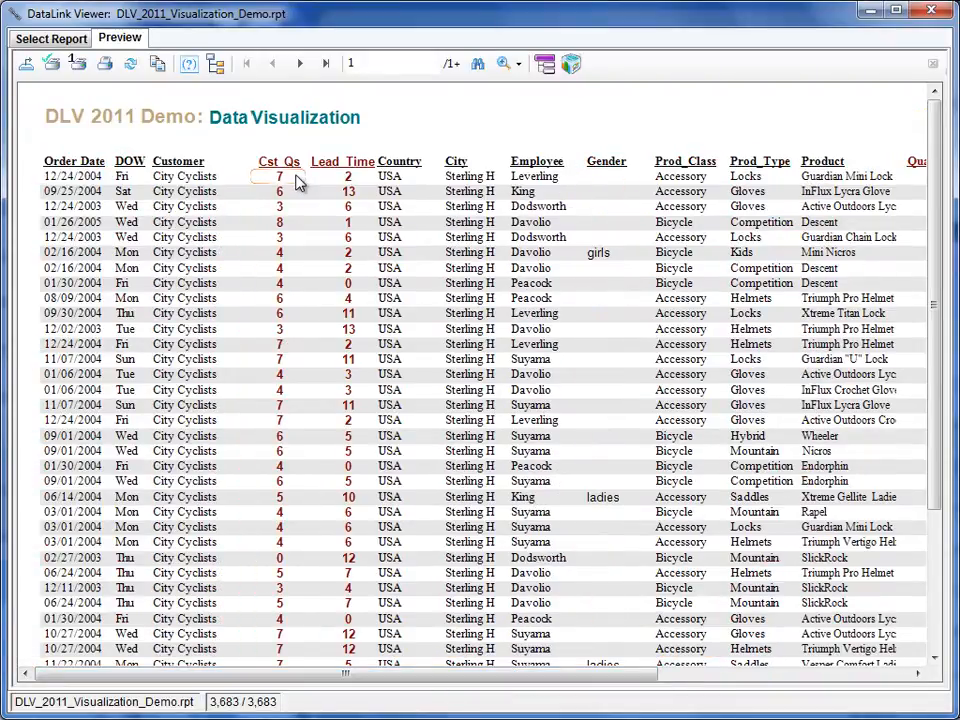
{"action": "left_click", "coordinate": [48, 178]}
{"action": "left_click", "coordinate": [275, 180]}
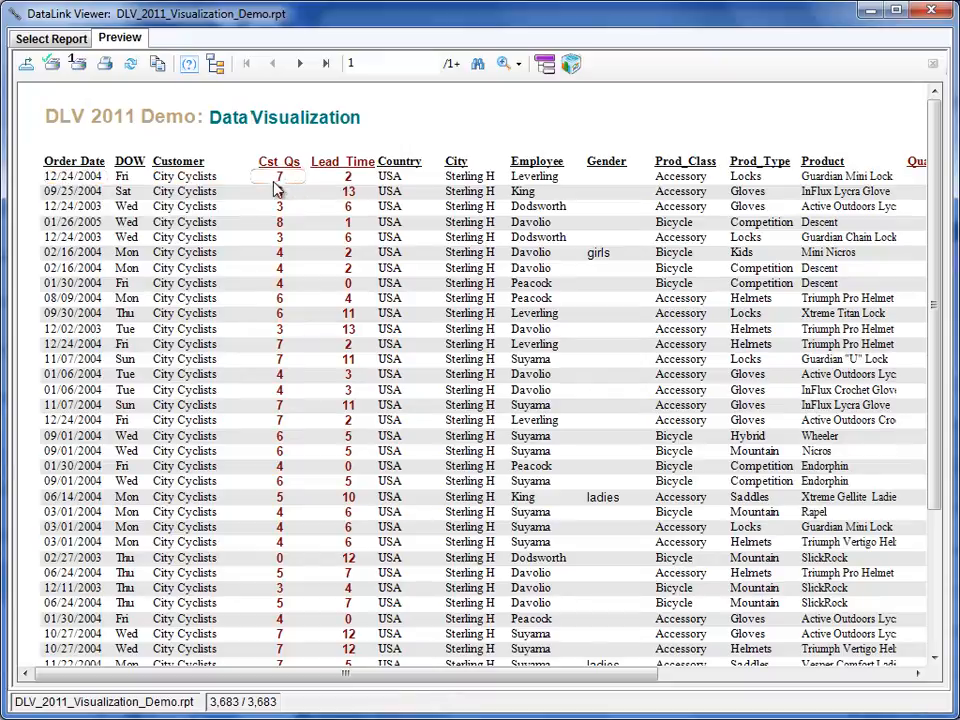
{"action": "left_click", "coordinate": [343, 181]}
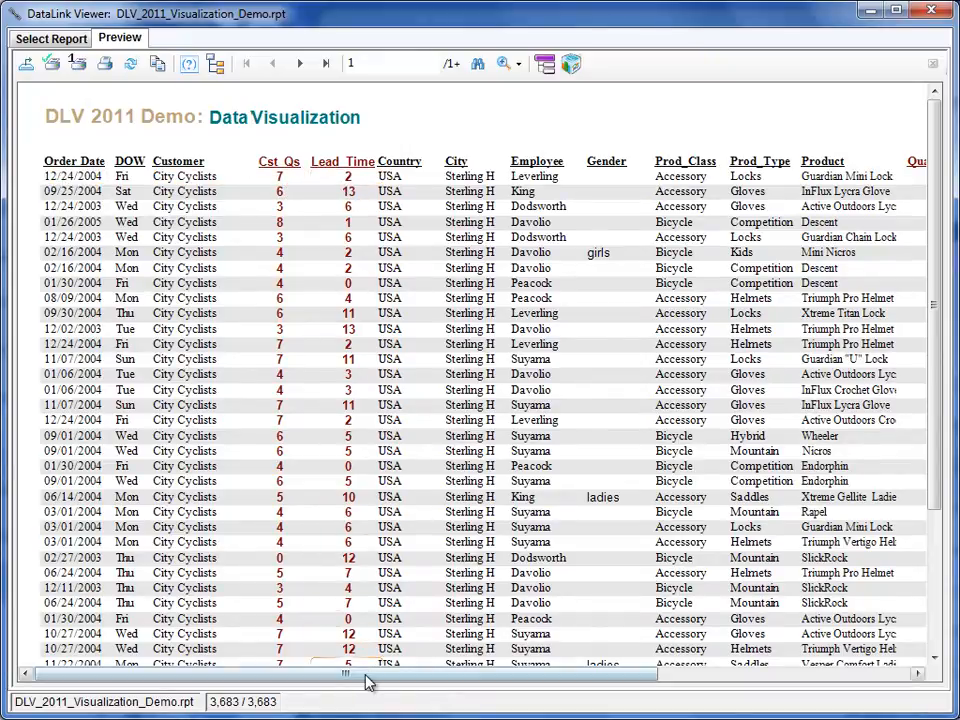
{"action": "left_click_drag", "start_coordinate": [366, 676], "coordinate": [700, 665]}
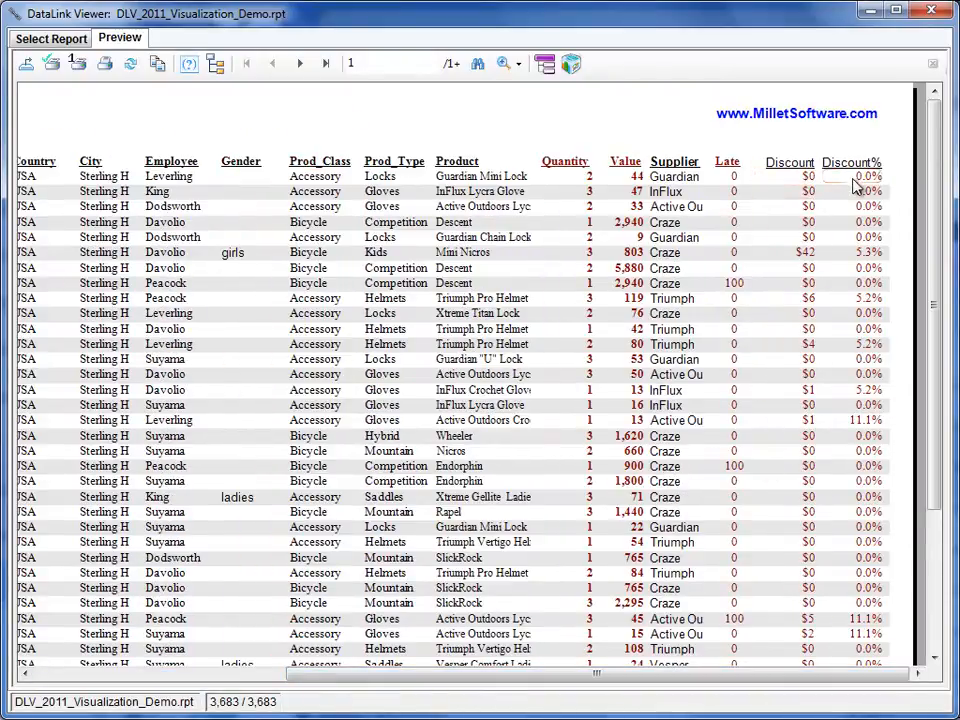
- Open the data visualization for the report and widen the attributes and measures pane so the full field names fit
{"action": "left_click", "coordinate": [571, 66]}
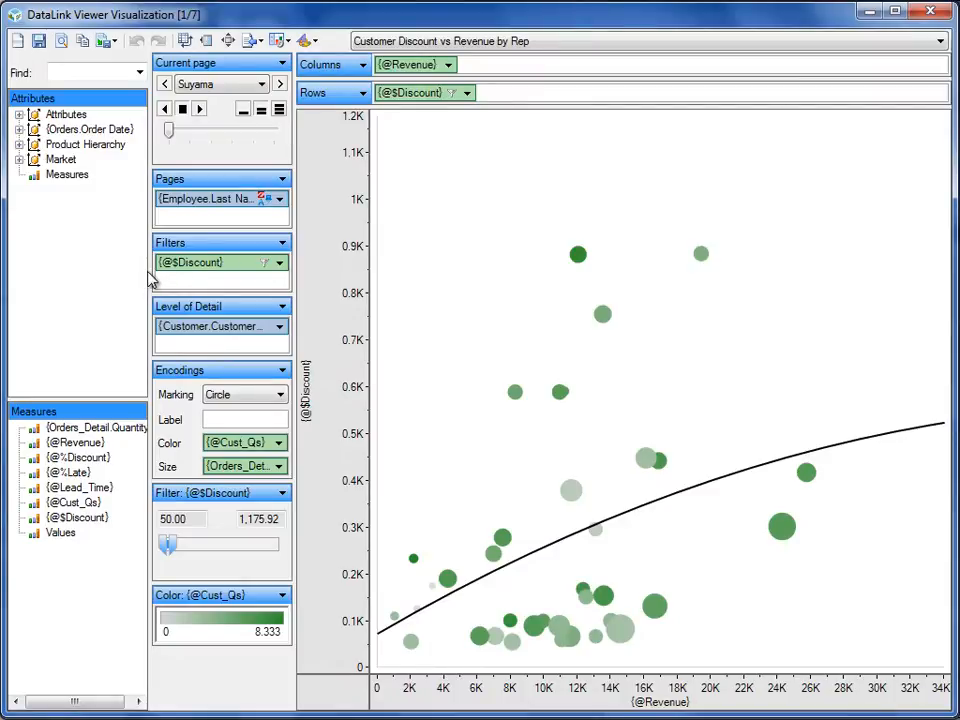
{"action": "left_click_drag", "start_coordinate": [148, 271], "coordinate": [205, 272]}
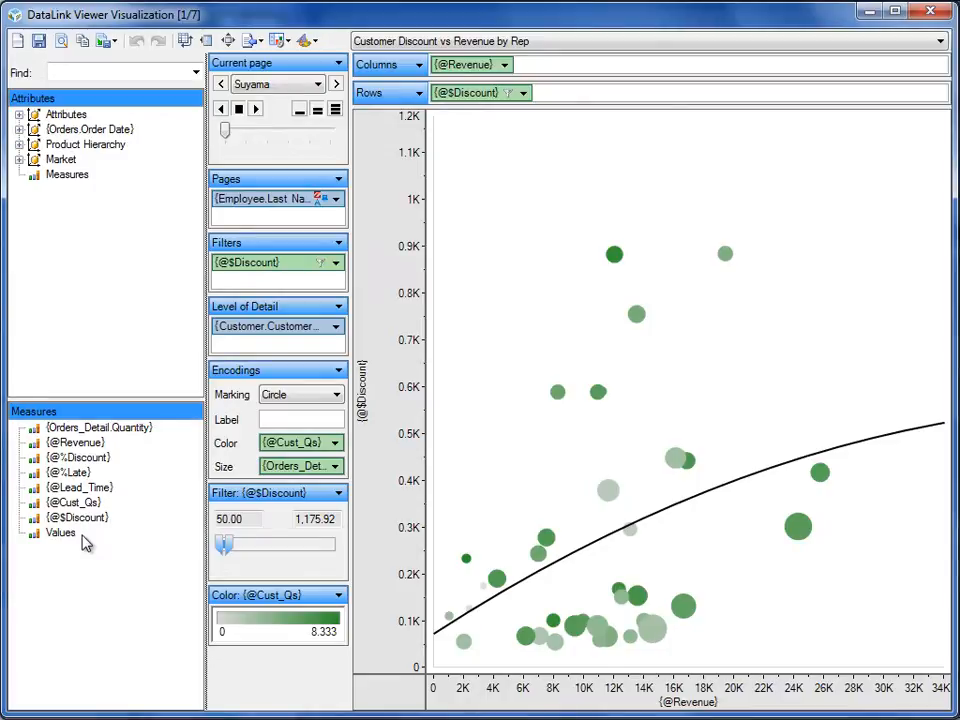
- Expand the Attributes group, then inspect the Order Date dimension and its date hierarchy levels before collapsing that dimension
{"action": "left_click", "coordinate": [18, 114]}
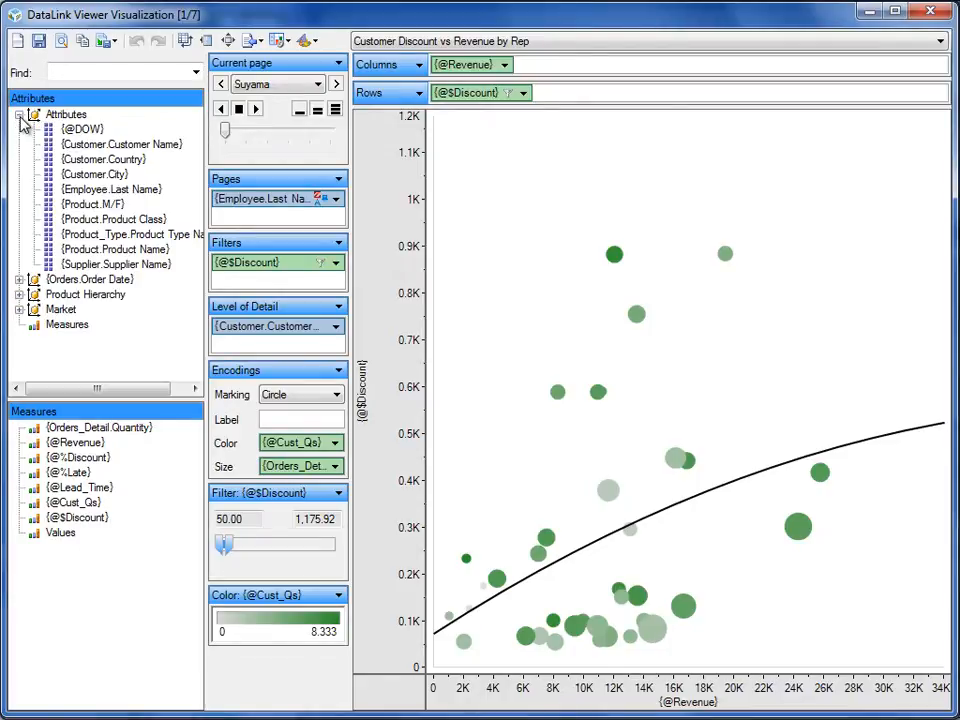
{"action": "left_click", "coordinate": [18, 279]}
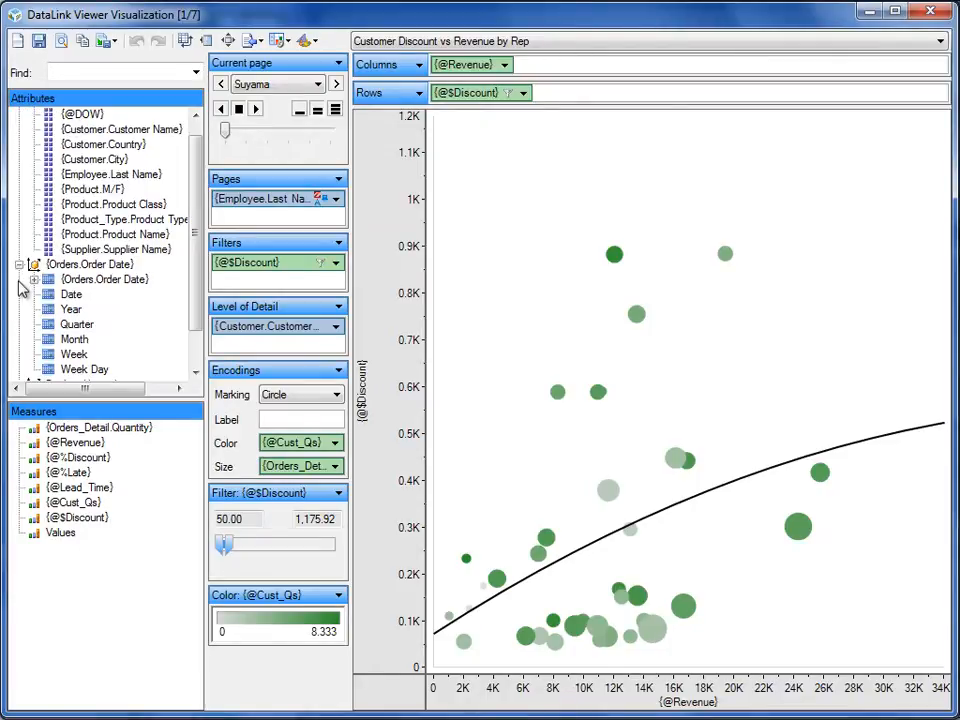
{"action": "left_click", "coordinate": [34, 279]}
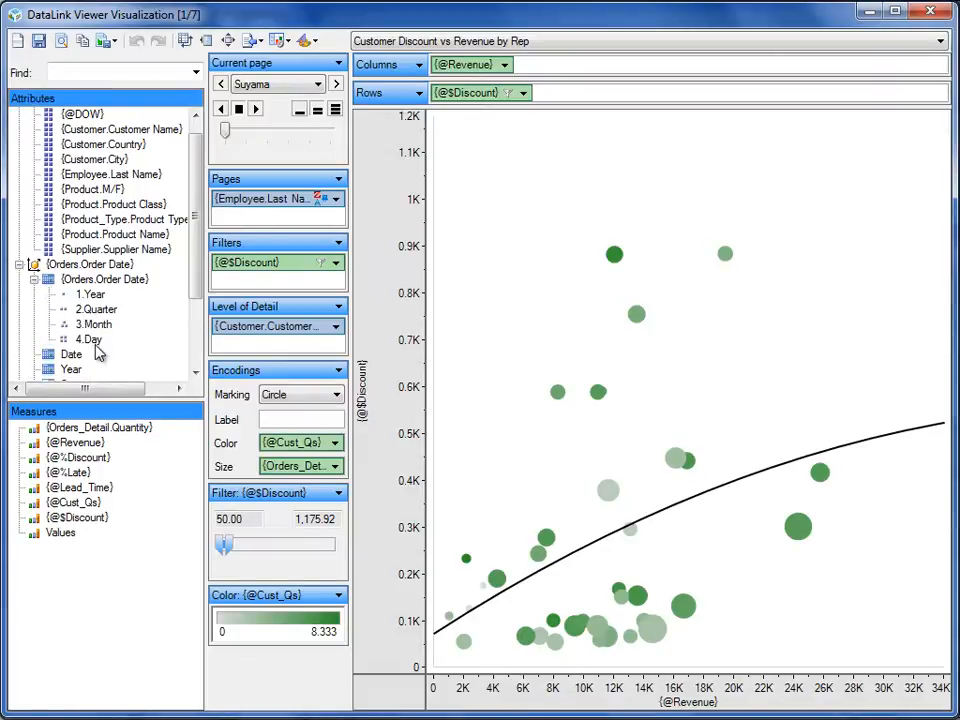
{"action": "left_click", "coordinate": [18, 264]}
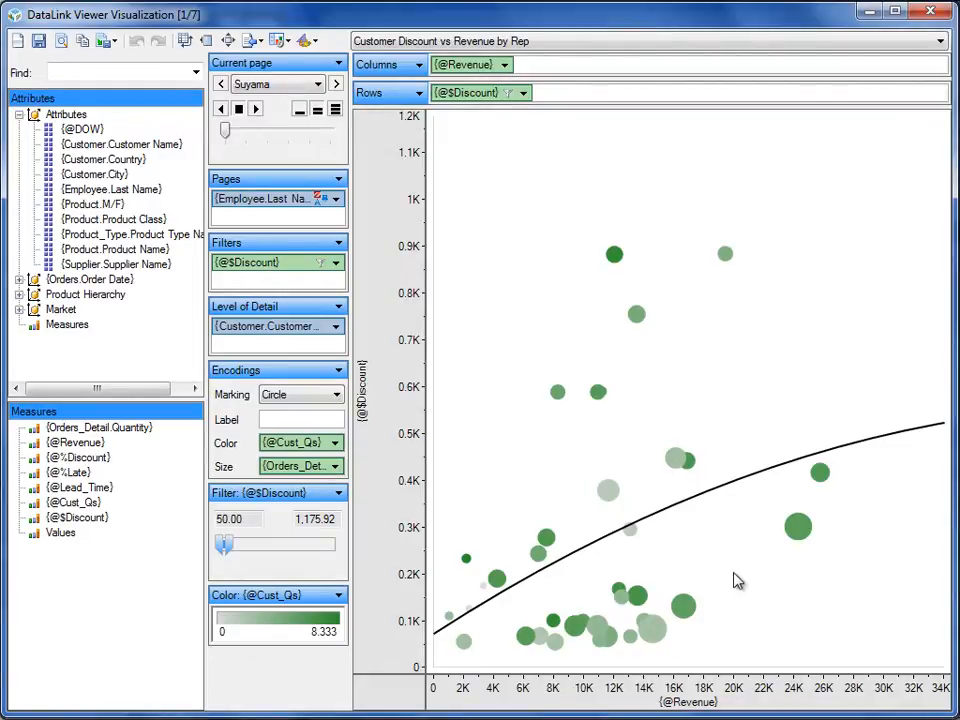
- View the saved layouts for customer vintage, sales rep revenue and short lead times, then return to Customer Discount vs Revenue by Rep
{"action": "left_click", "coordinate": [631, 45]}
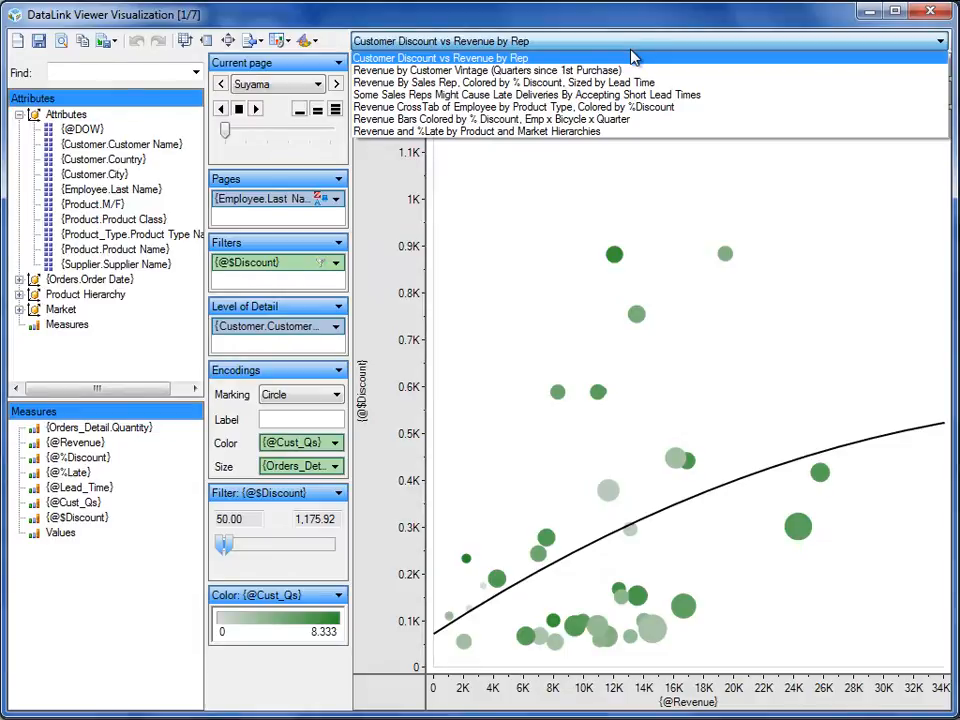
{"action": "left_click", "coordinate": [465, 70]}
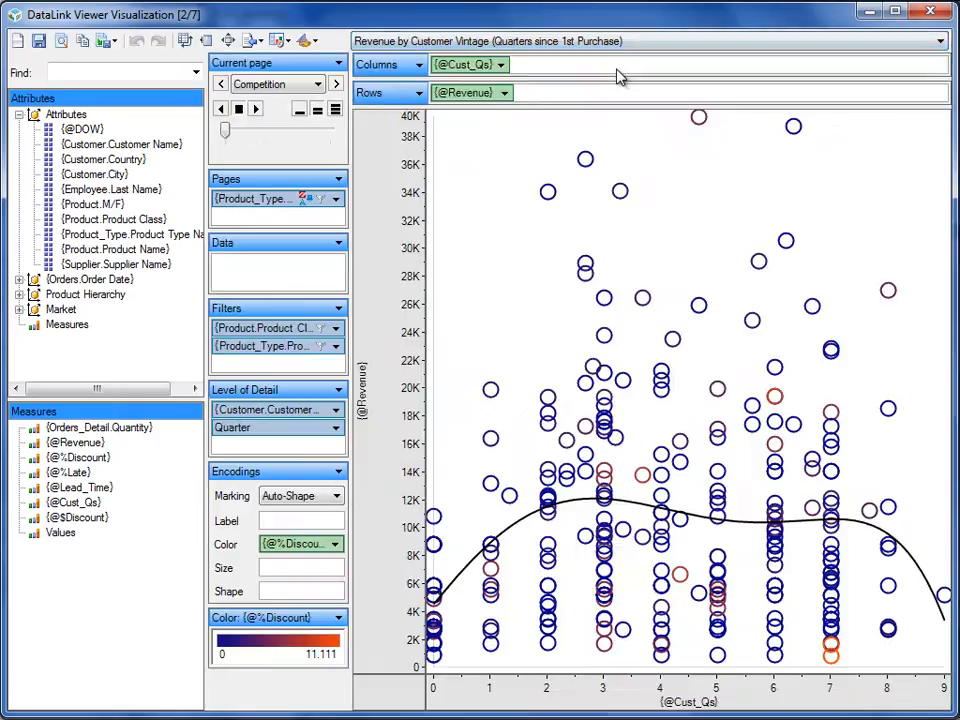
{"action": "left_click", "coordinate": [488, 42]}
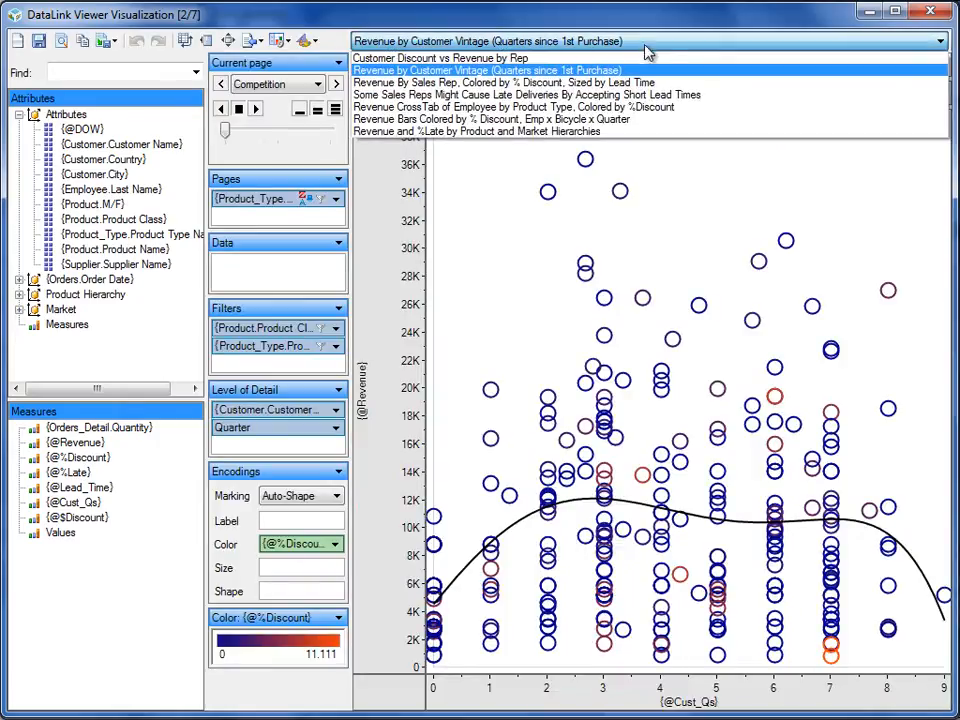
{"action": "left_click", "coordinate": [616, 84]}
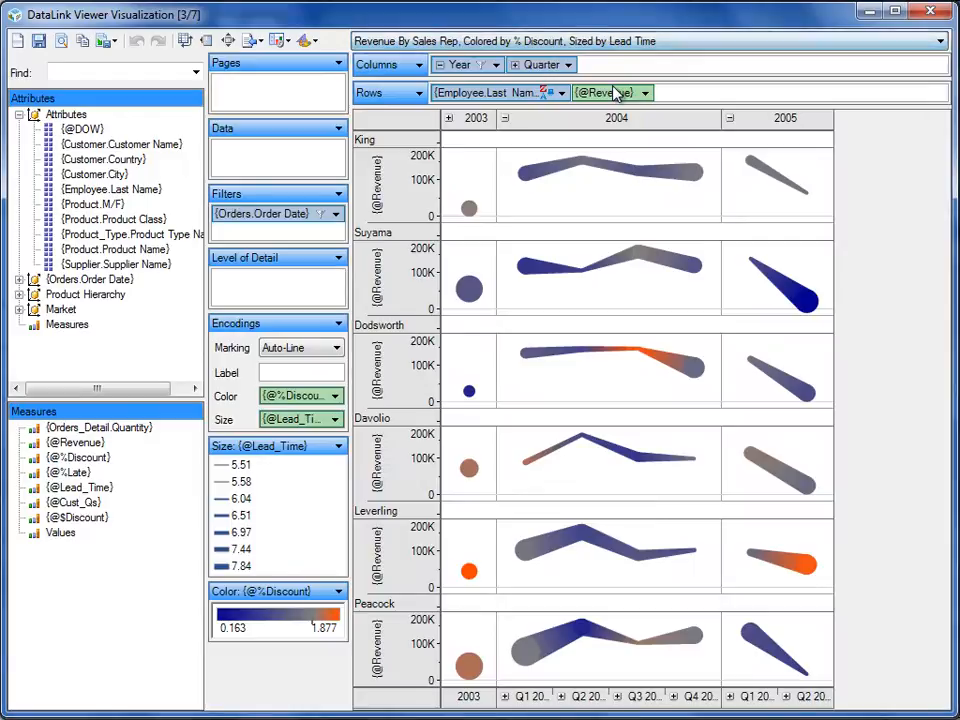
{"action": "left_click", "coordinate": [661, 42]}
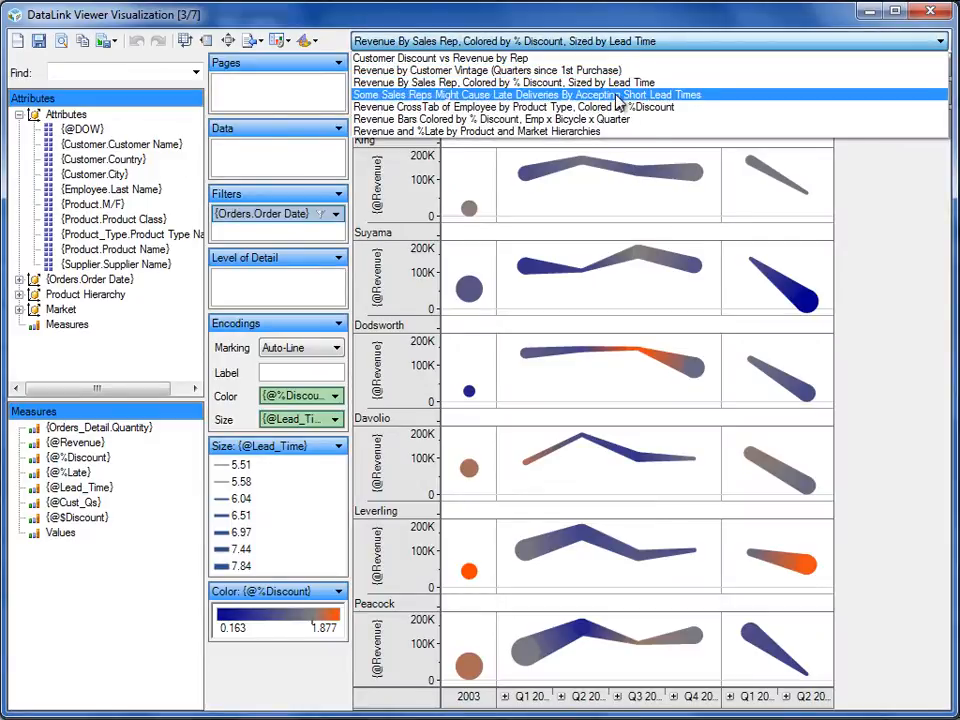
{"action": "left_click", "coordinate": [617, 94]}
{"action": "left_click", "coordinate": [628, 43]}
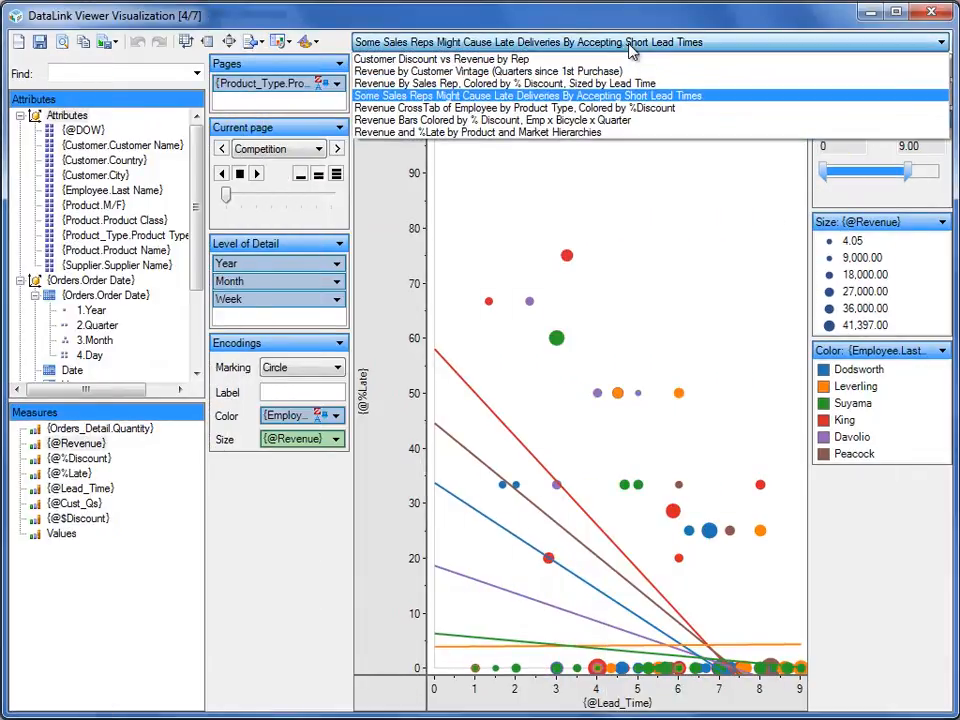
{"action": "left_click", "coordinate": [594, 59]}
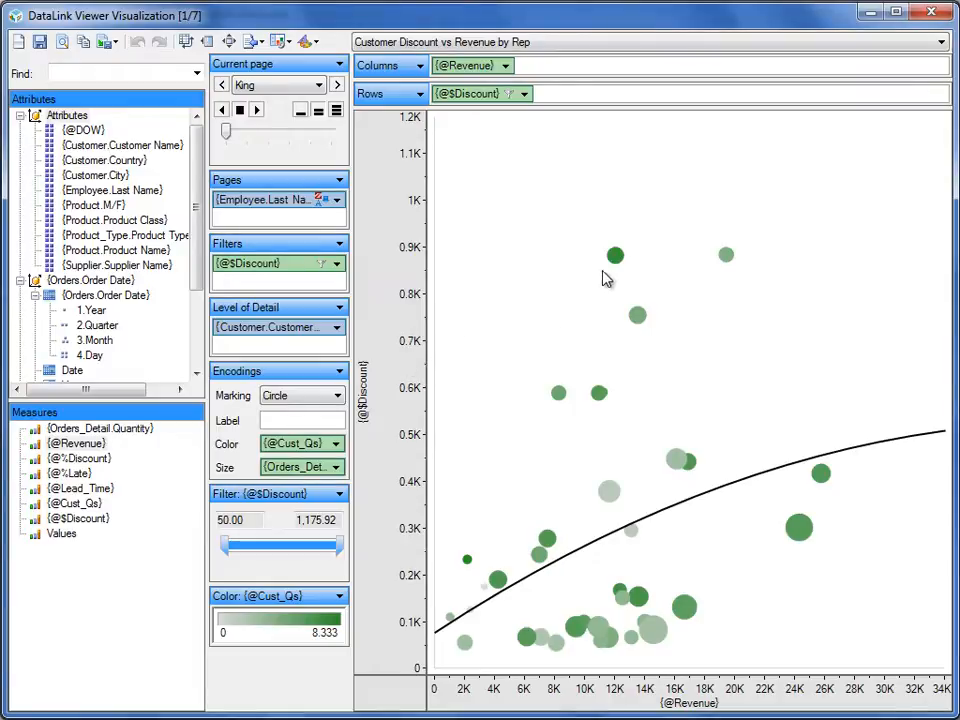
- View the discount chart pages of the third and second listed employees, then return to the first employee's page
{"action": "mouse_move", "coordinate": [616, 260]}
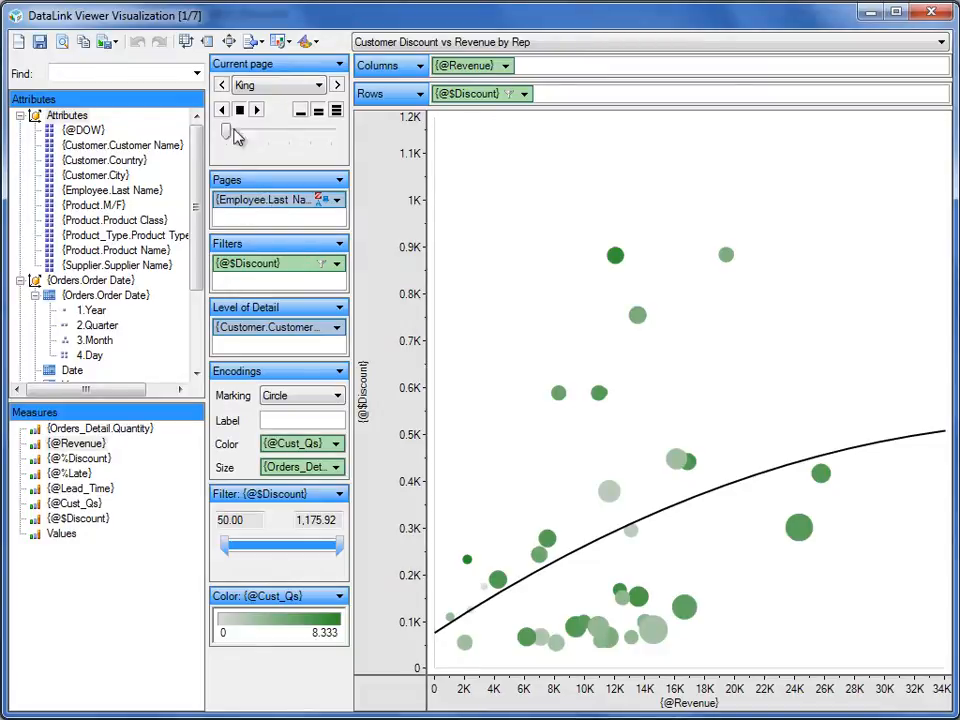
{"action": "left_click", "coordinate": [287, 88]}
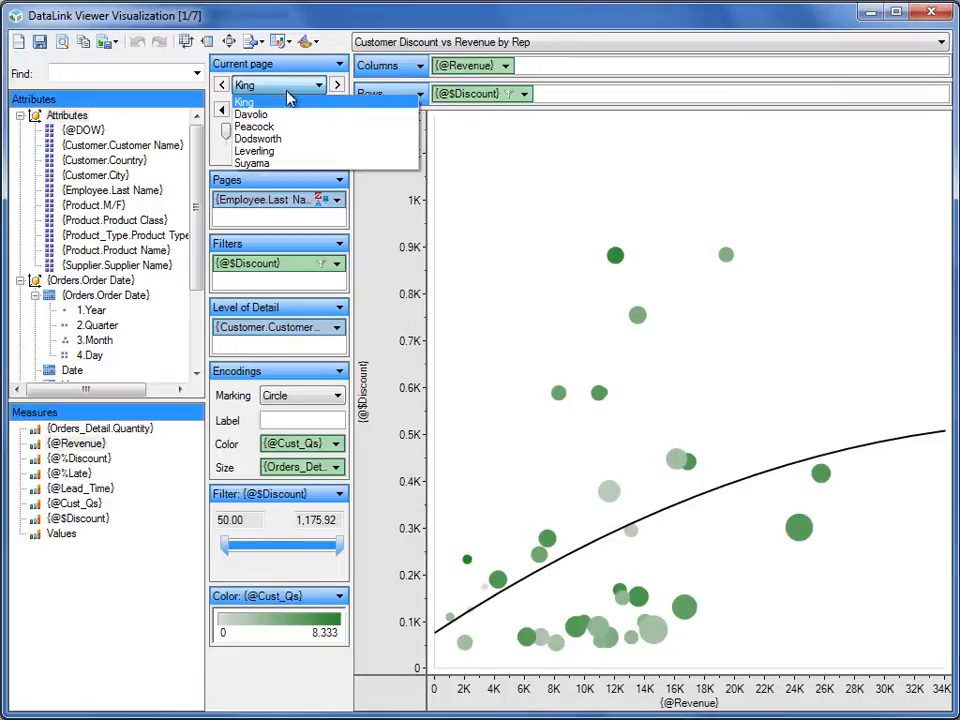
{"action": "left_click", "coordinate": [284, 135]}
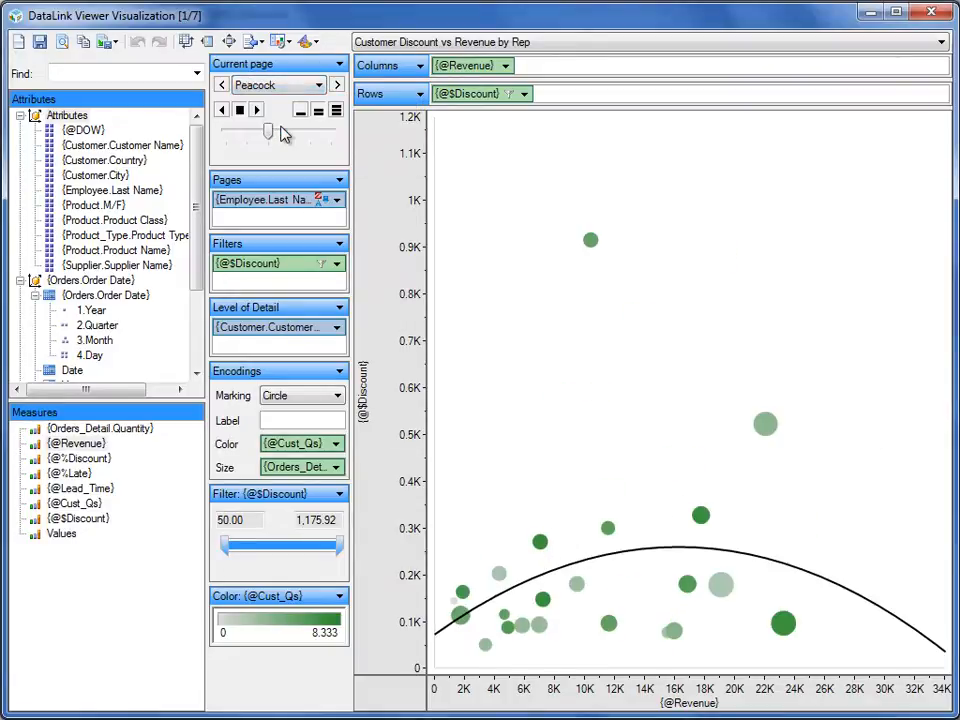
{"action": "left_click", "coordinate": [290, 86]}
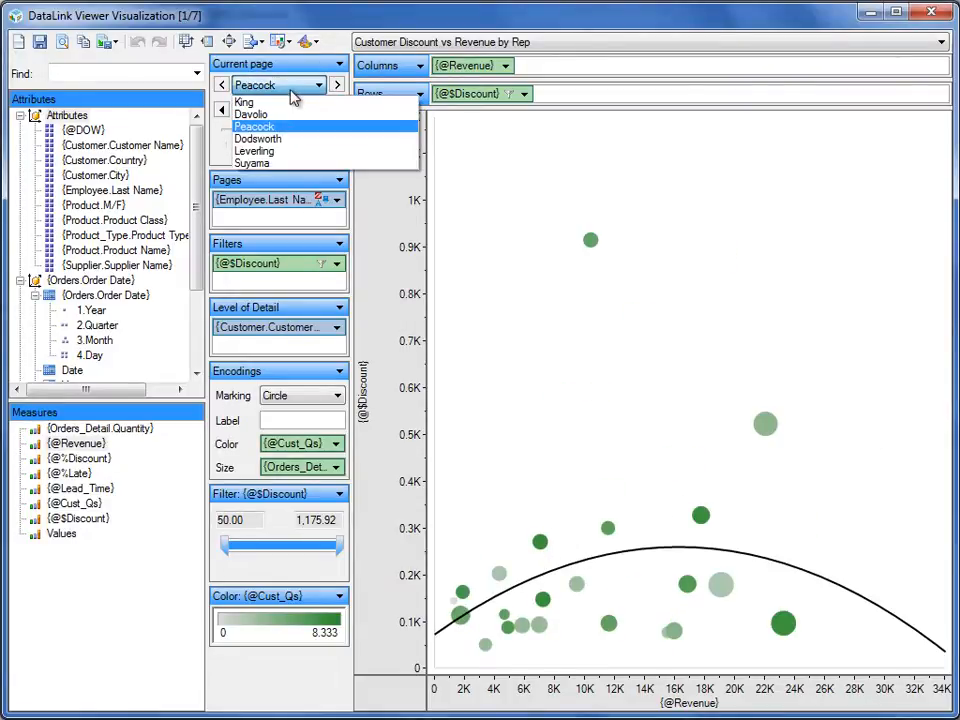
{"action": "left_click", "coordinate": [283, 115]}
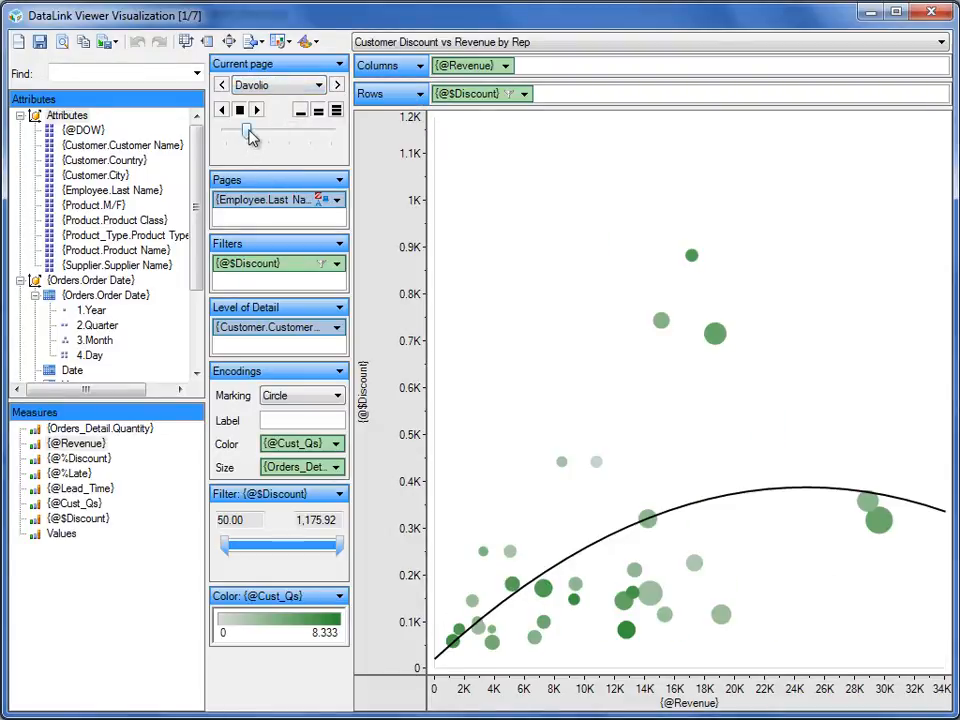
{"action": "mouse_move", "coordinate": [248, 135]}
{"action": "left_mouse_down"}
{"action": "mouse_move", "coordinate": [333, 138]}
{"action": "mouse_move", "coordinate": [231, 146]}
{"action": "left_mouse_up"}
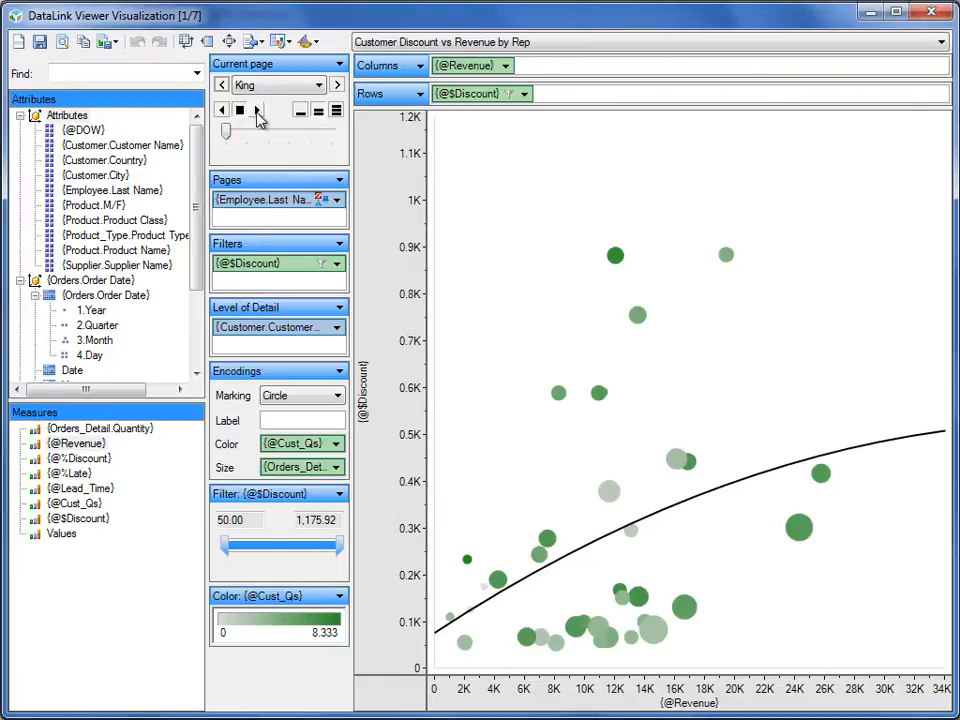
- Play the employee pages forward as an animation and set the playback to the fastest speed
{"action": "left_click", "coordinate": [258, 111]}
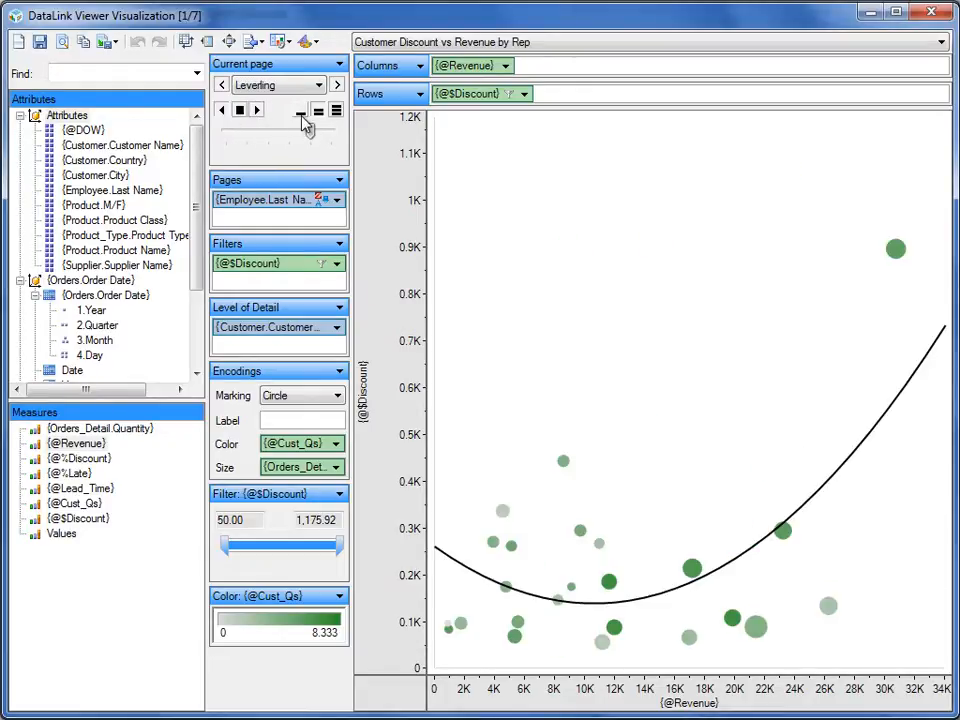
{"action": "left_click", "coordinate": [334, 111]}
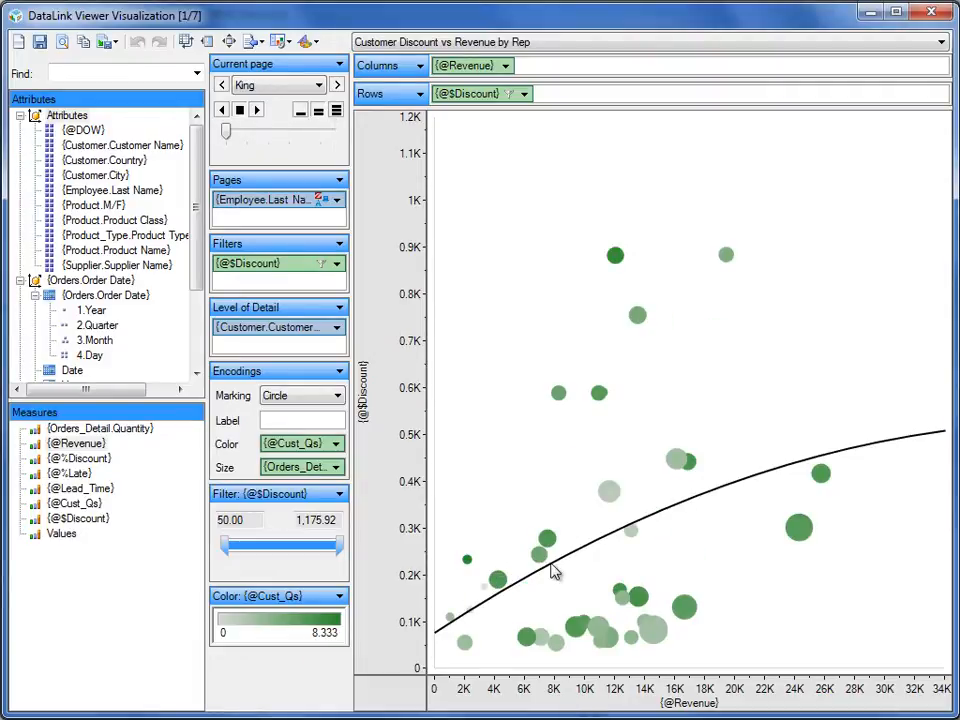
- Change the chart's trend line model type to Linear
{"action": "right_click", "coordinate": [778, 402]}
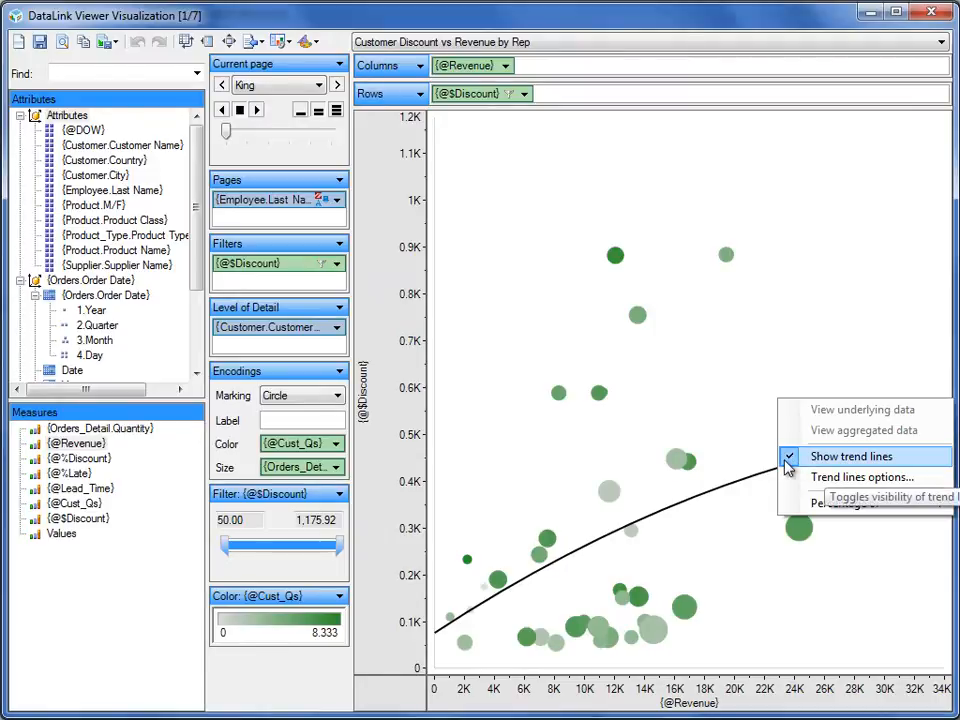
{"action": "left_click", "coordinate": [829, 481]}
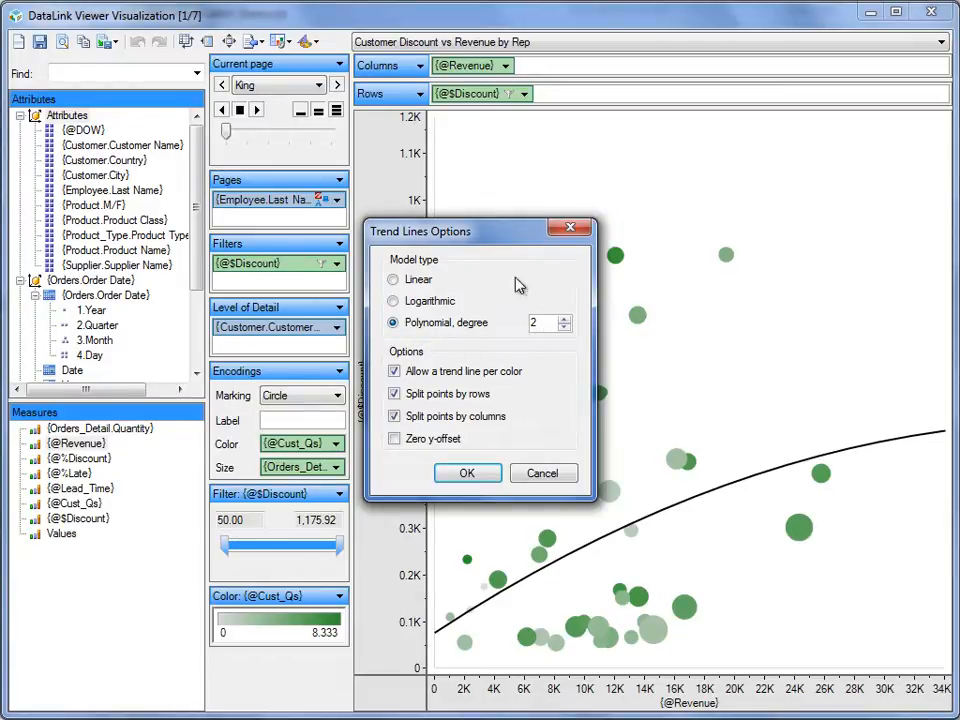
{"action": "left_click_drag", "start_coordinate": [506, 238], "coordinate": [839, 141]}
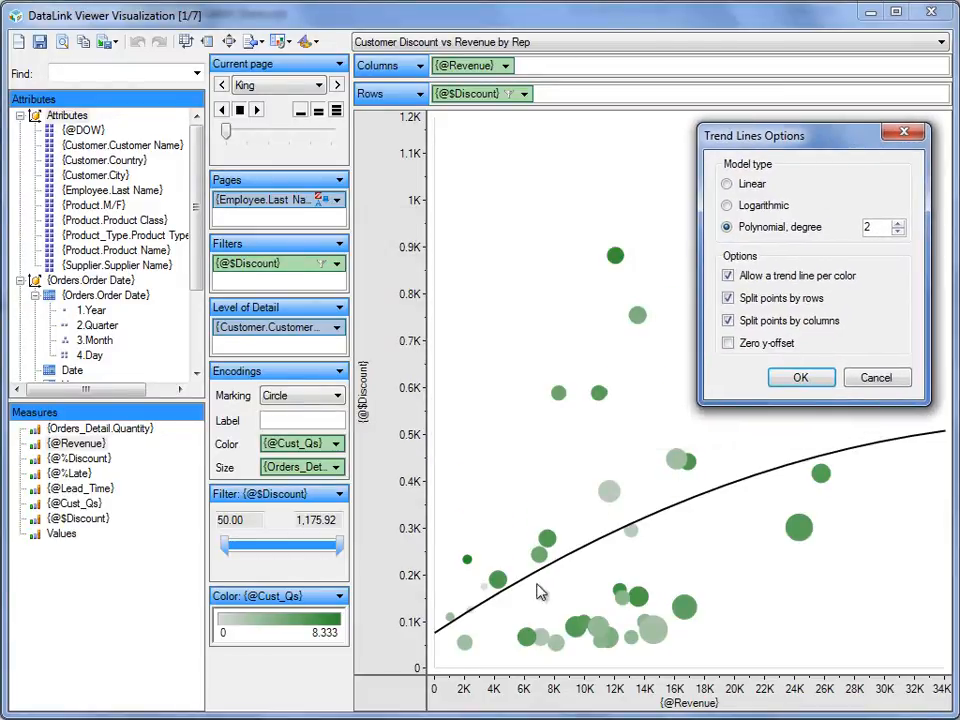
{"action": "left_click", "coordinate": [728, 185]}
{"action": "left_click", "coordinate": [797, 378]}
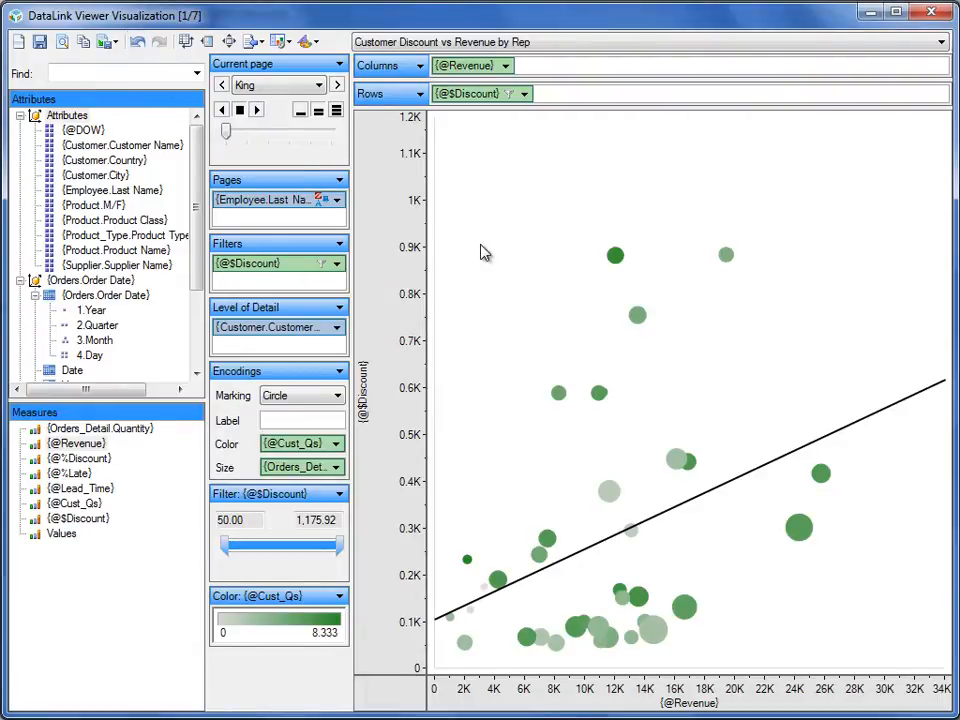
- Review the visualizer's function key reference and undo the trend line model change
{"action": "key", "text": "F1"}
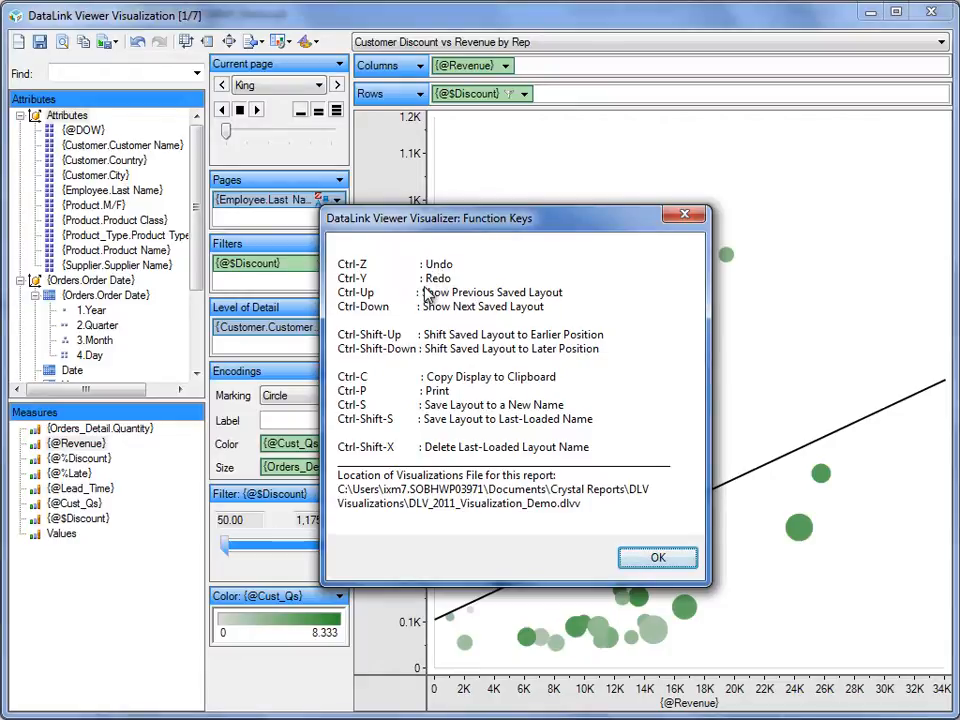
{"action": "left_click", "coordinate": [627, 562]}
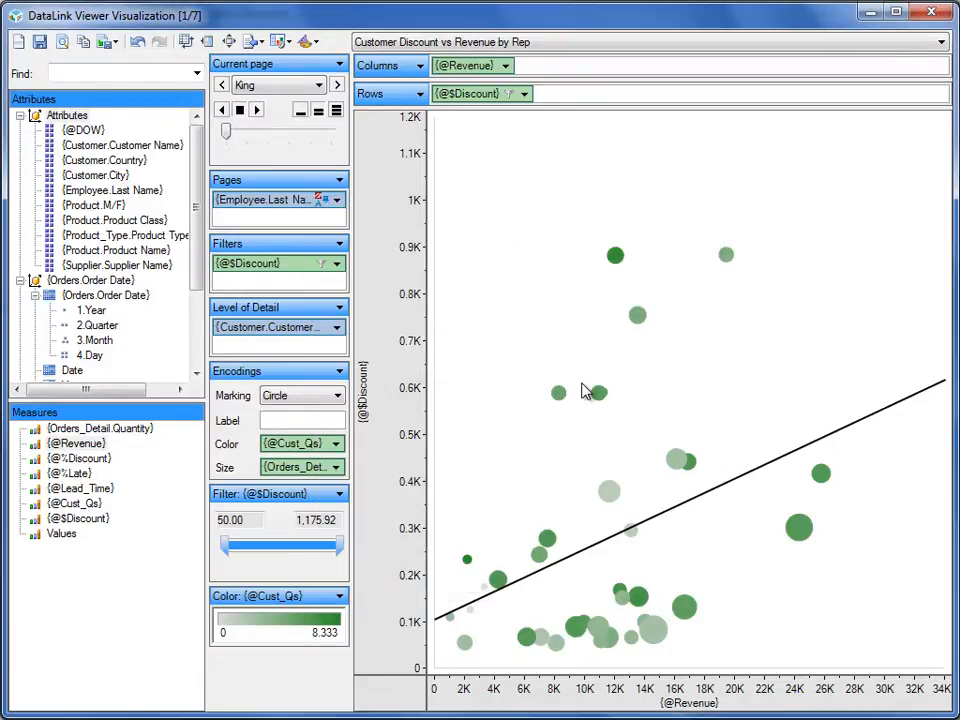
{"action": "key", "text": "F4"}
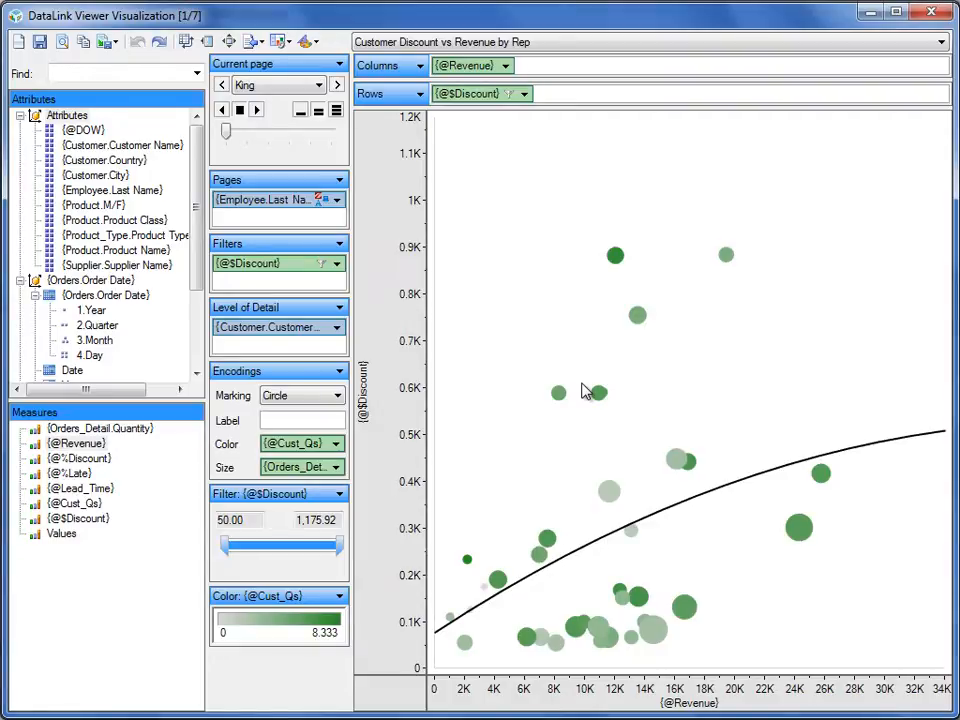
- Redo the change to the linear trend line model and undo it again
{"action": "key", "text": "F4"}
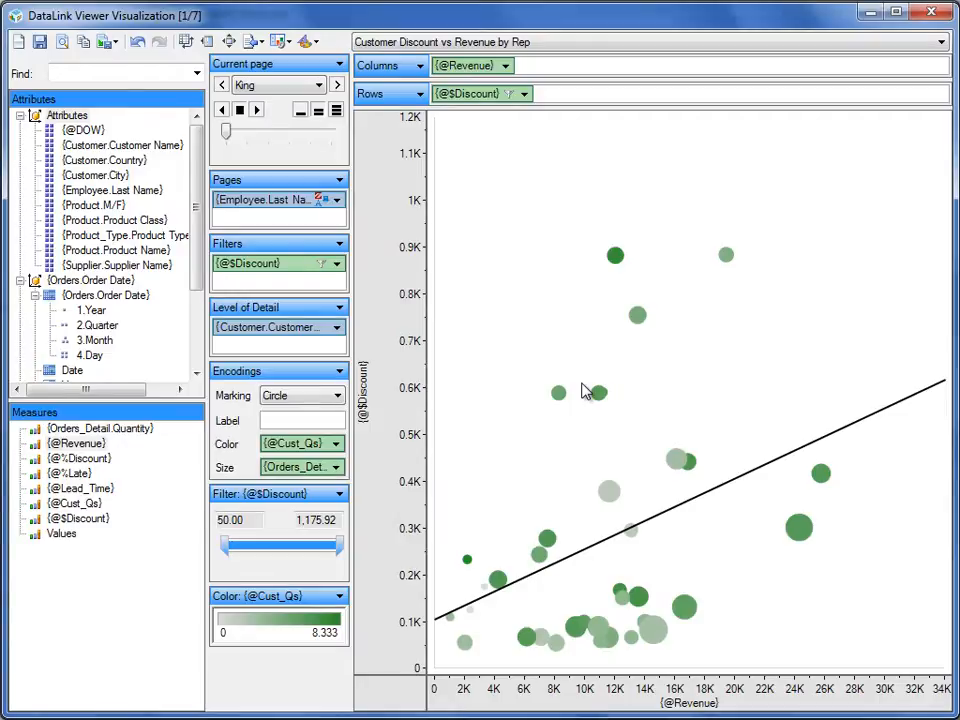
{"action": "key", "text": "F4"}
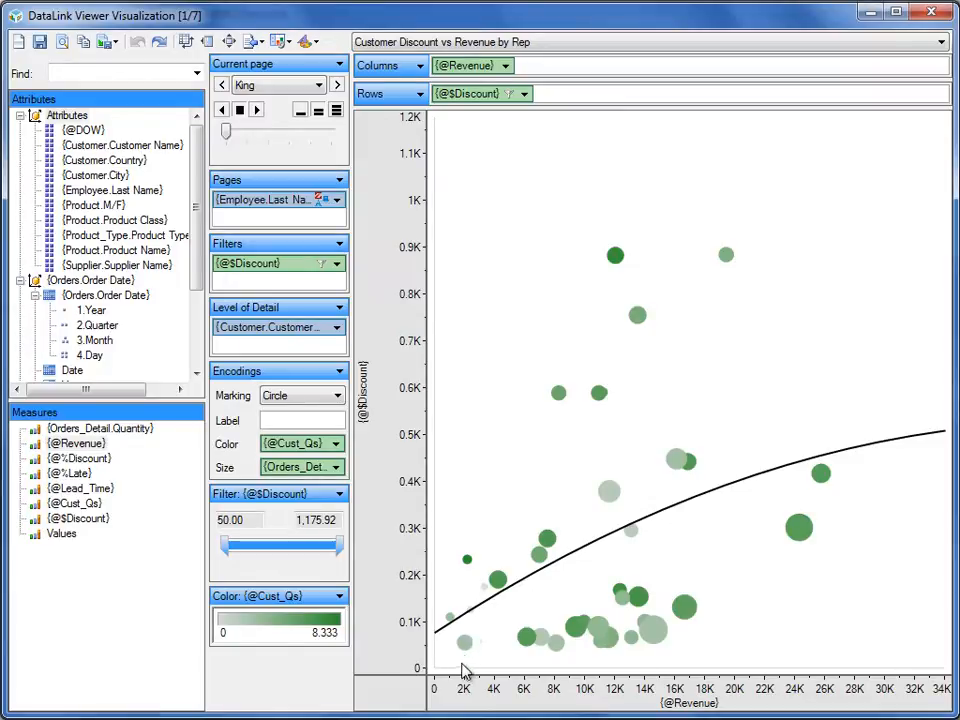
{"action": "mouse_move", "coordinate": [812, 535]}
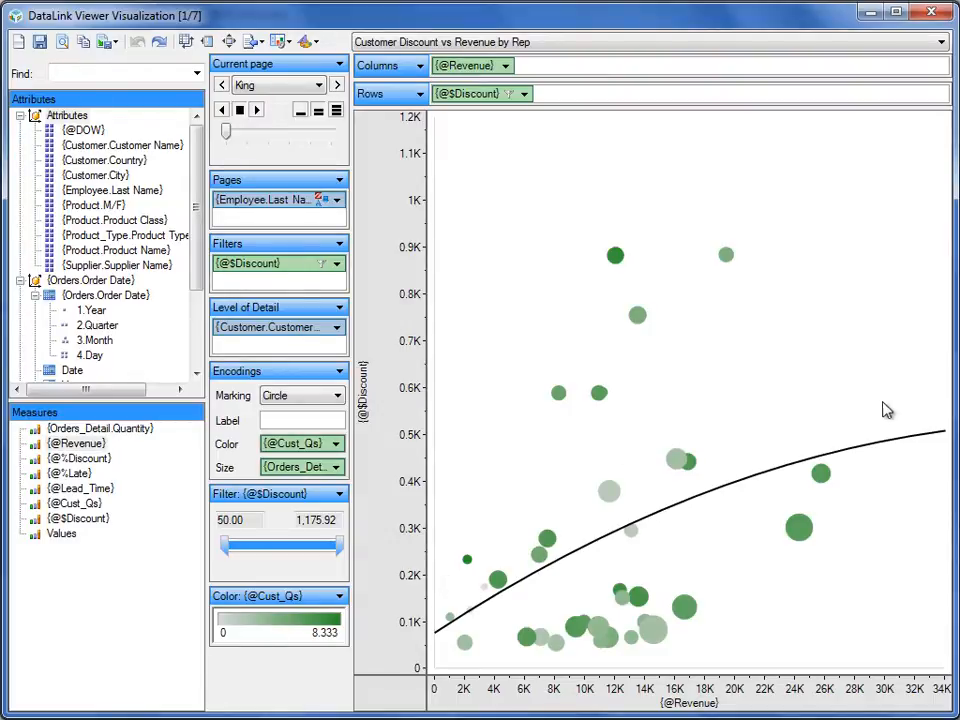
- View the discount chart page of the second listed employee, followed by the third listed employee's page
{"action": "left_click", "coordinate": [314, 86]}
{"action": "left_click", "coordinate": [298, 118]}
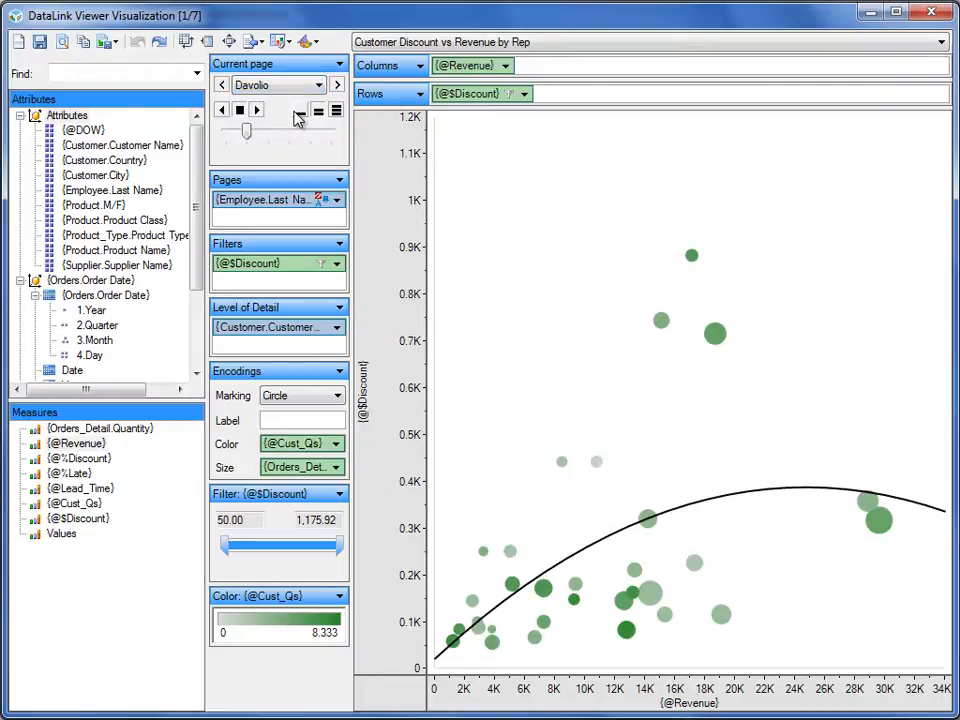
{"action": "left_click", "coordinate": [280, 90]}
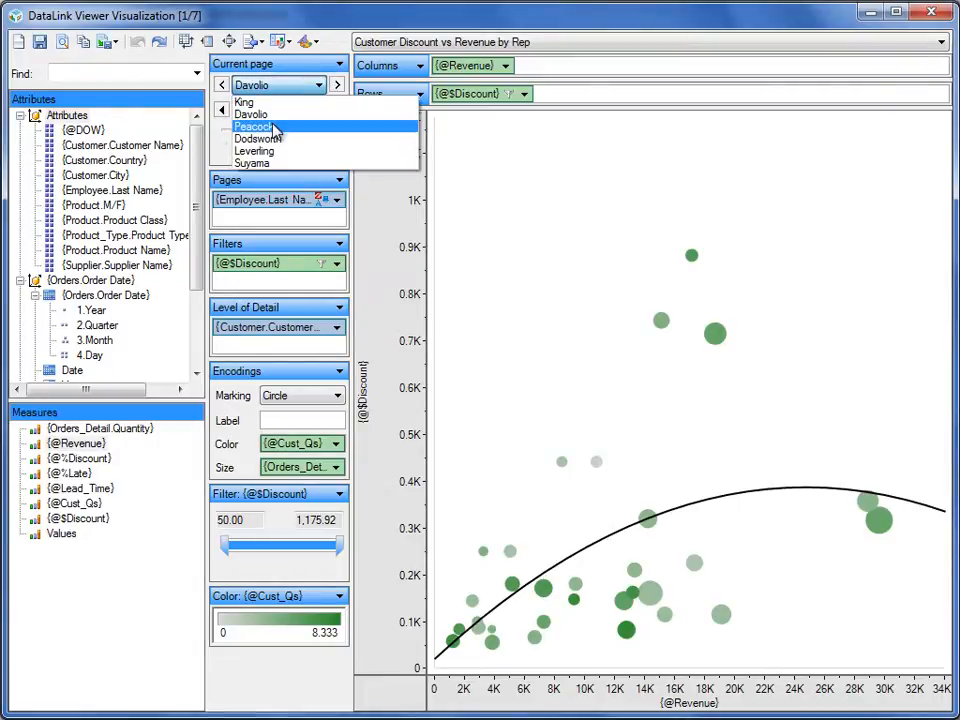
{"action": "left_click", "coordinate": [262, 127]}
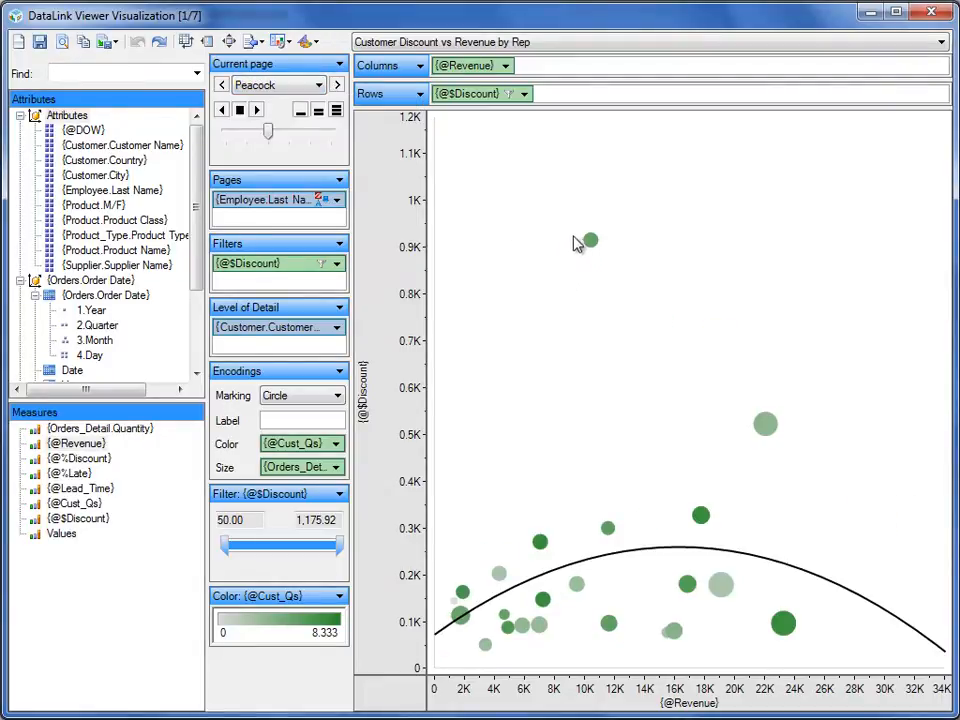
- View the underlying data of the highest-discount mark and copy all its rows to the clipboard
{"action": "mouse_move", "coordinate": [588, 245]}
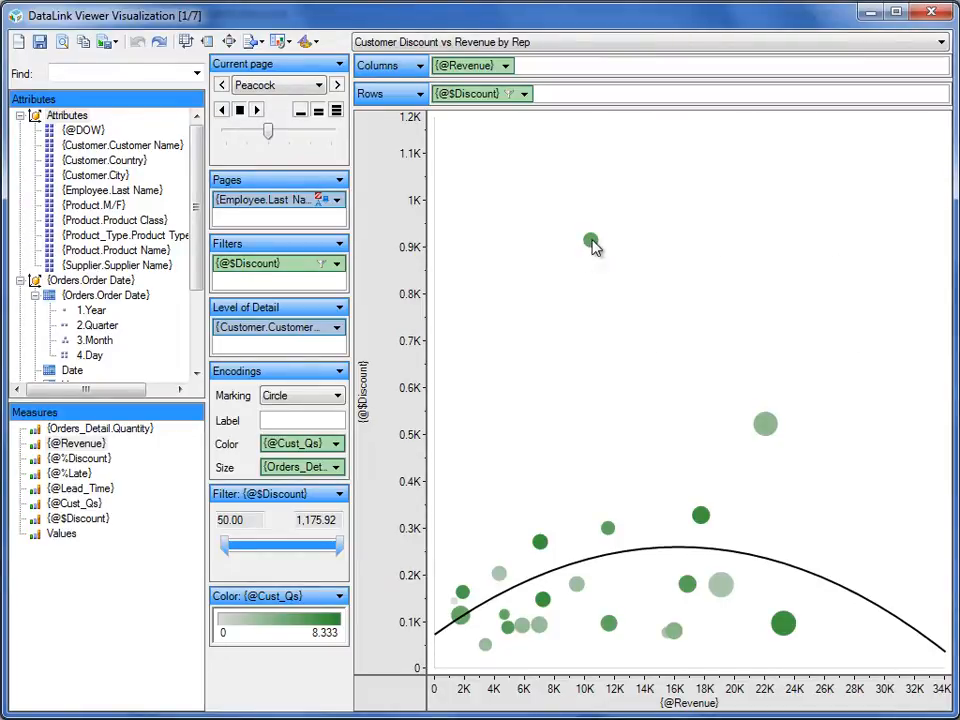
{"action": "left_click", "coordinate": [591, 243]}
{"action": "right_click", "coordinate": [595, 248]}
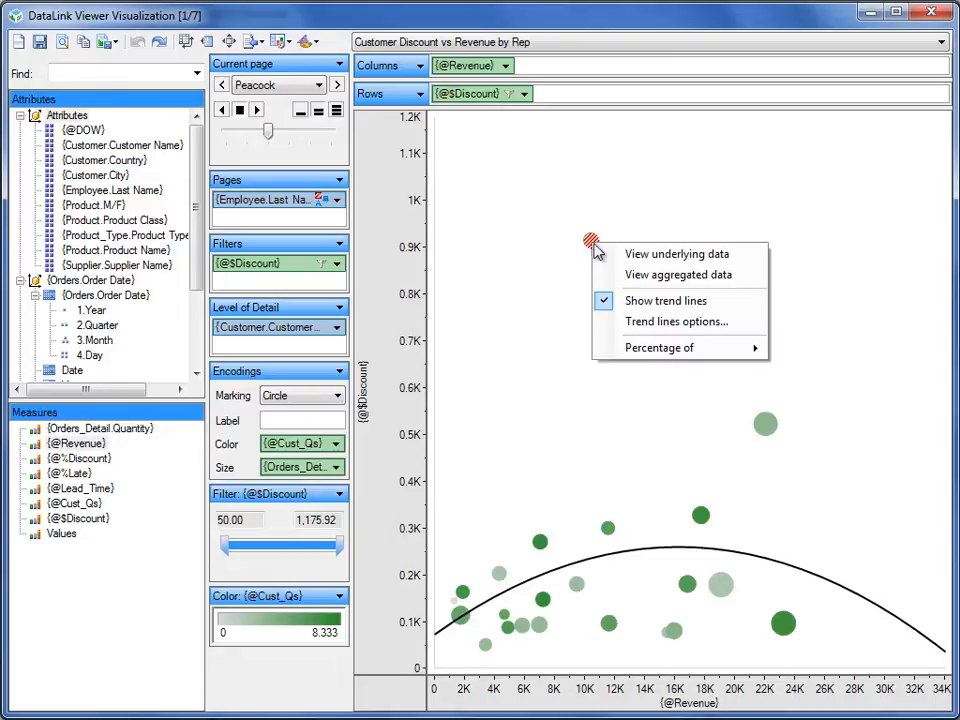
{"action": "left_click", "coordinate": [627, 258]}
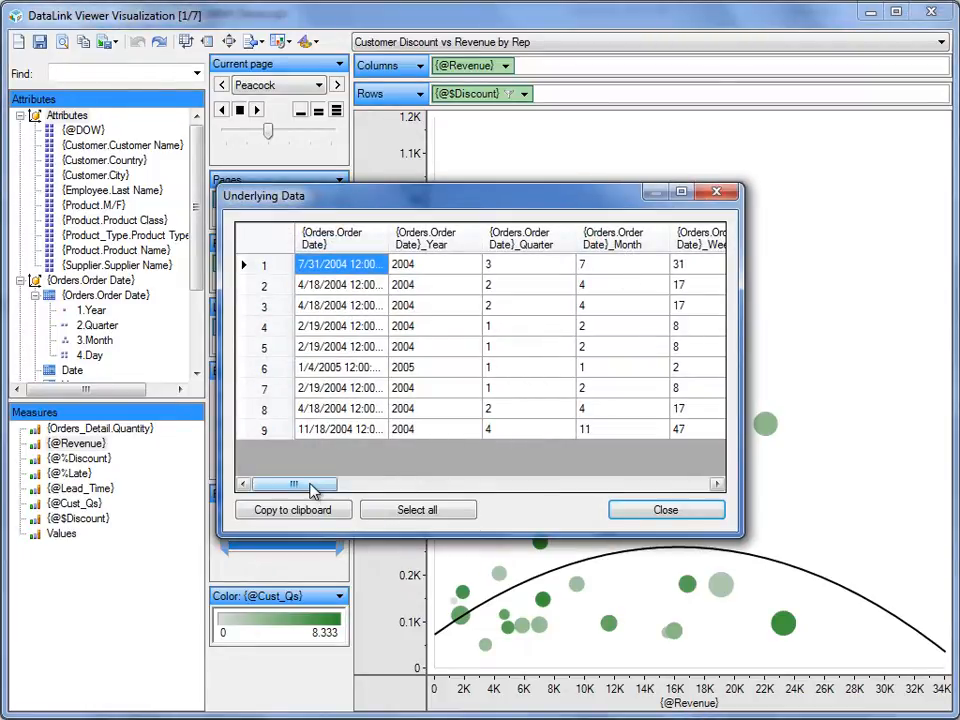
{"action": "mouse_move", "coordinate": [313, 490]}
{"action": "left_mouse_down"}
{"action": "mouse_move", "coordinate": [681, 489]}
{"action": "mouse_move", "coordinate": [317, 489]}
{"action": "left_mouse_up"}
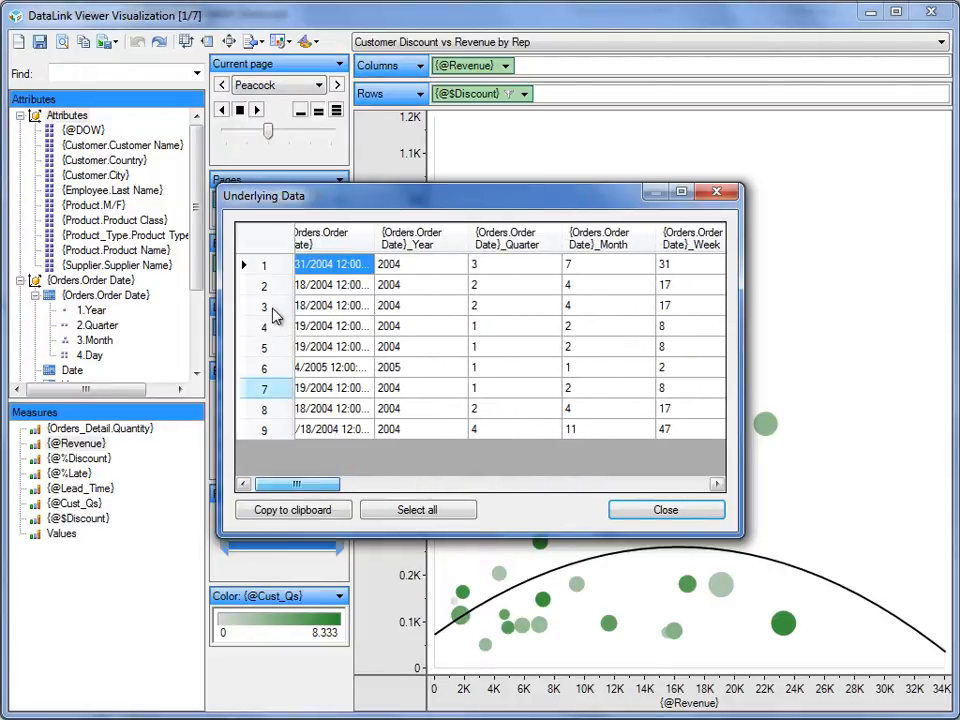
{"action": "left_click", "coordinate": [319, 514]}
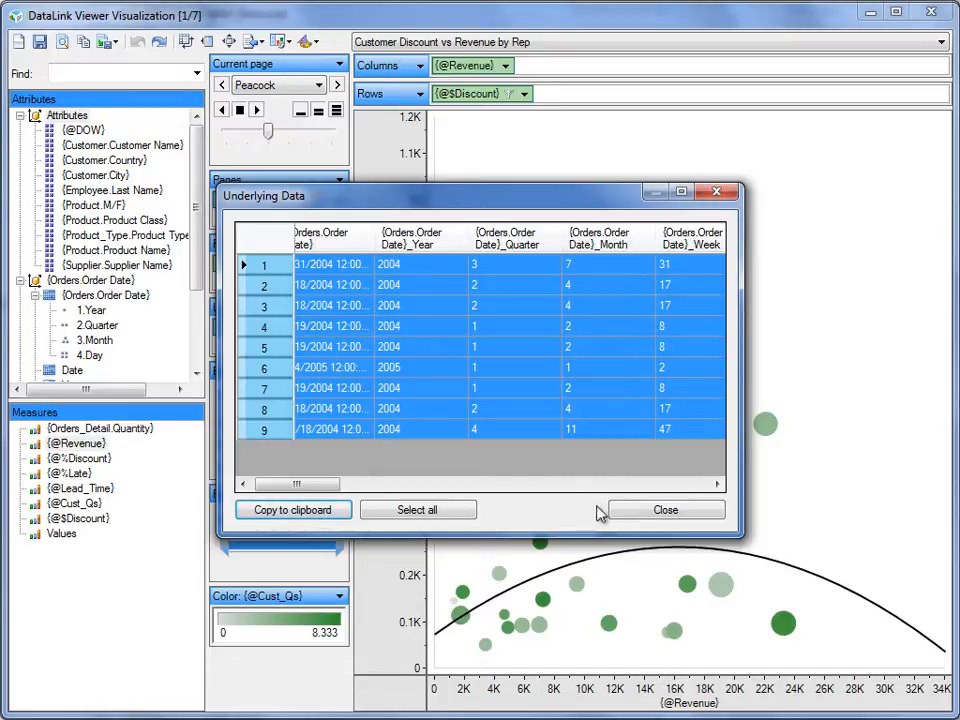
{"action": "left_click", "coordinate": [635, 511]}
{"action": "left_click", "coordinate": [574, 373]}
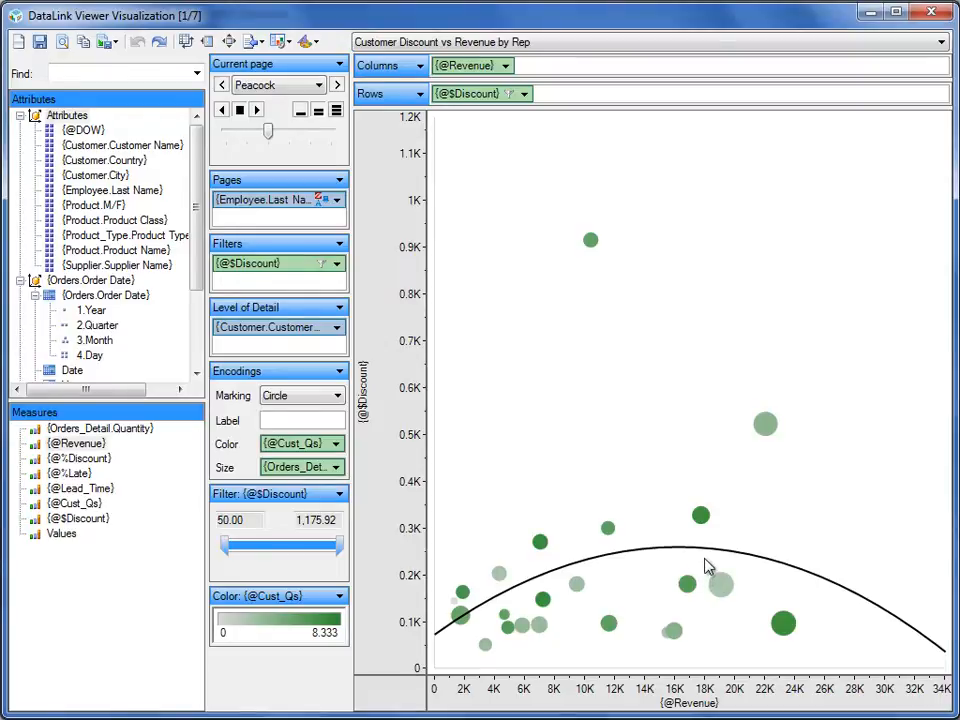
- Select the two large marks below the trend line and view their underlying data in an enlarged window
{"action": "left_click_drag", "start_coordinate": [707, 557], "coordinate": [810, 653]}
{"action": "right_click", "coordinate": [721, 591]}
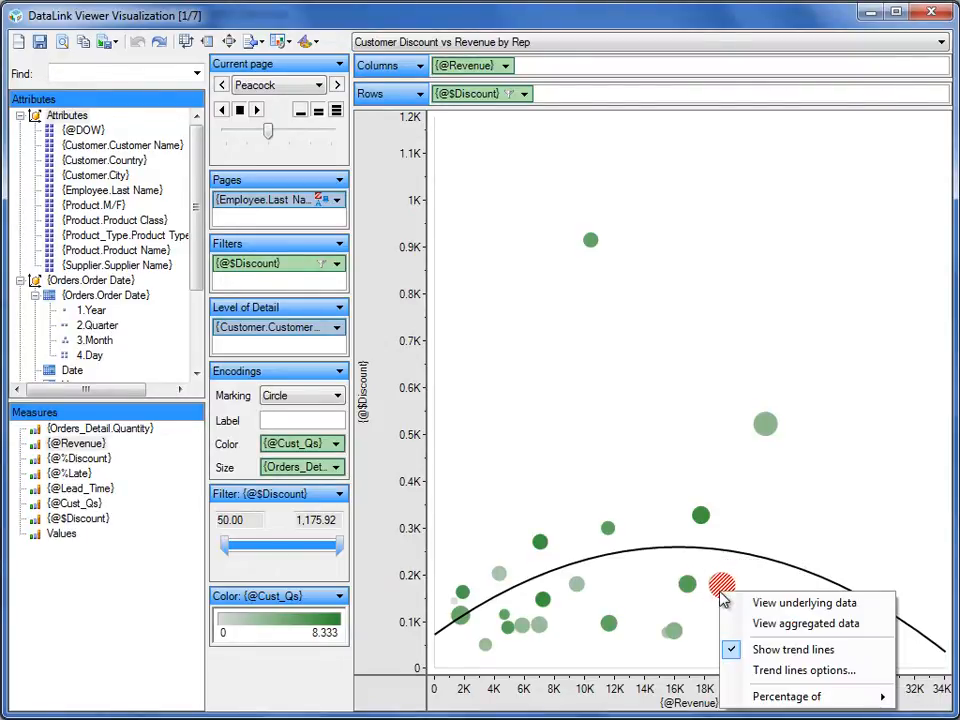
{"action": "left_click", "coordinate": [762, 606]}
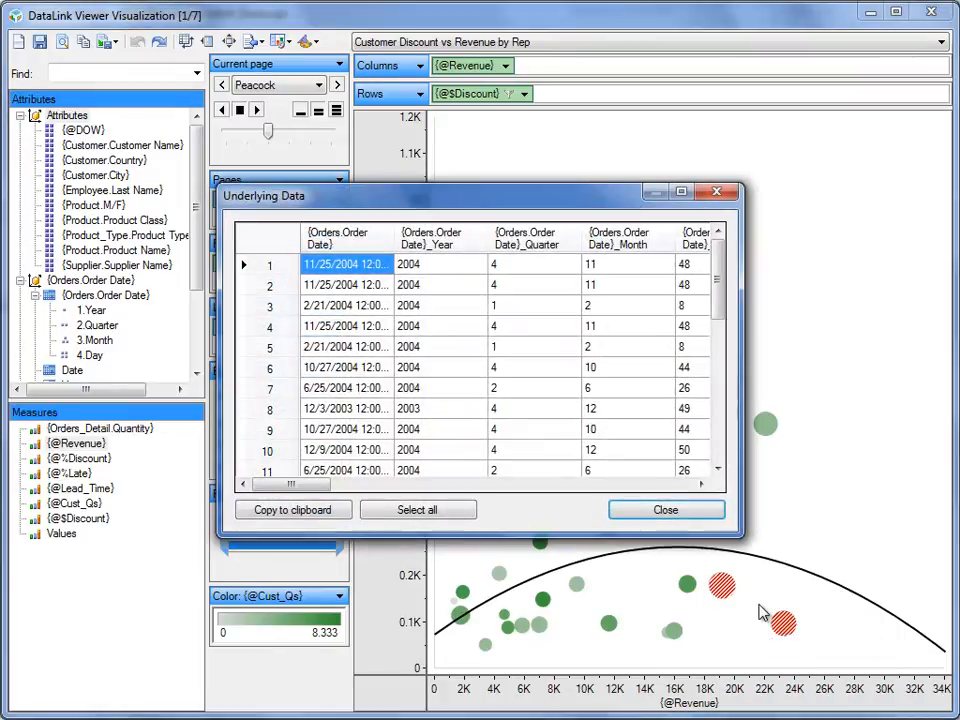
{"action": "left_click_drag", "start_coordinate": [739, 539], "coordinate": [833, 643]}
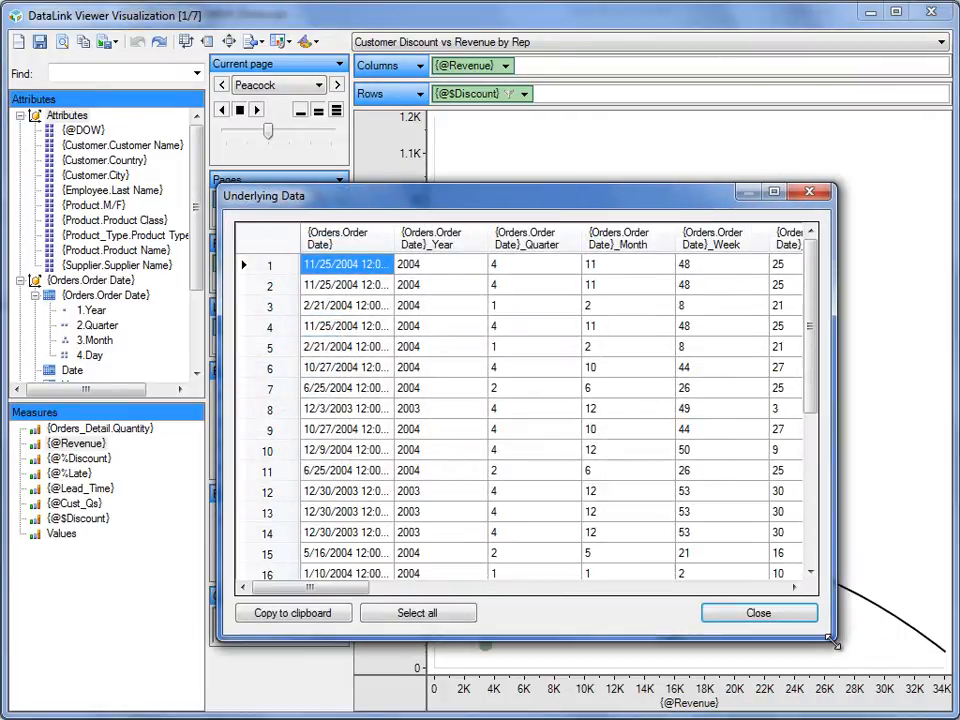
{"action": "left_click", "coordinate": [764, 615]}
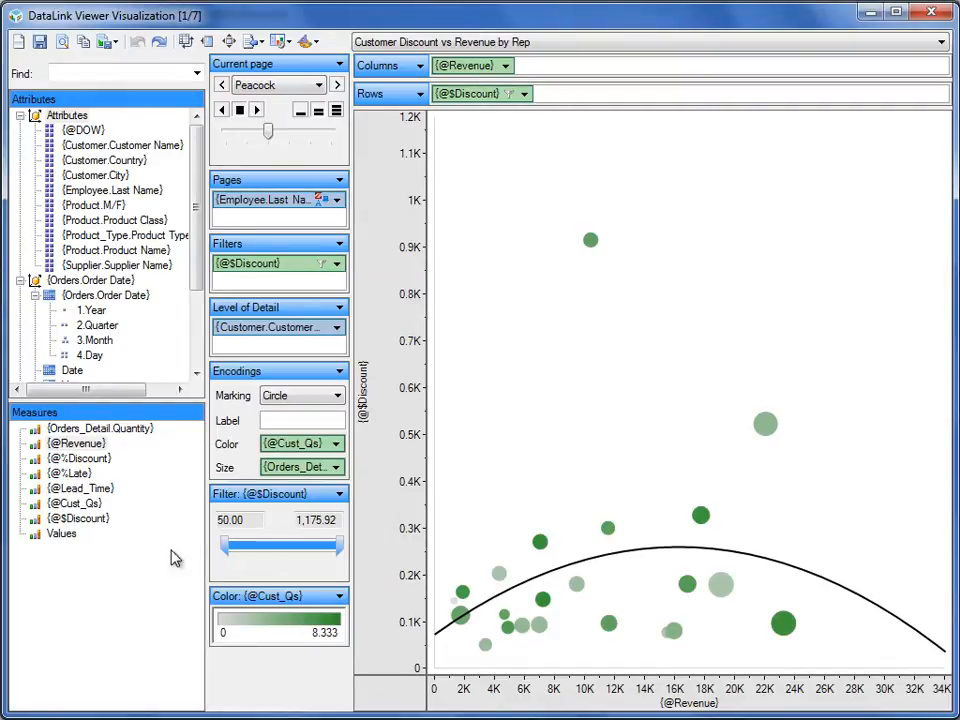
{"action": "right_click", "coordinate": [80, 445]}
{"action": "mouse_move", "coordinate": [117, 459]}
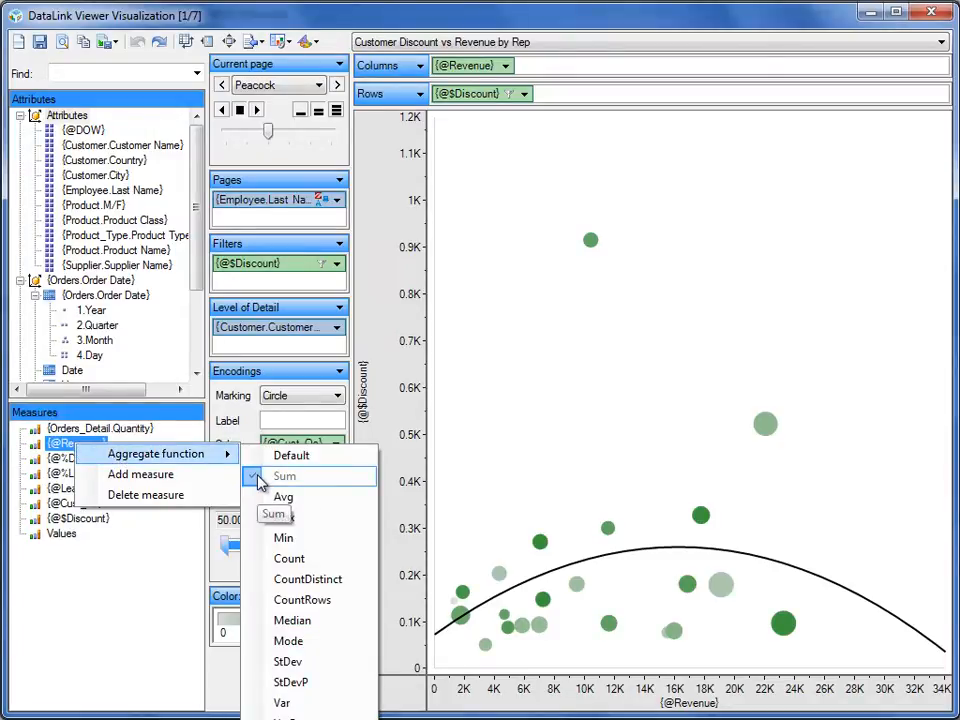
{"action": "left_click", "coordinate": [75, 504]}
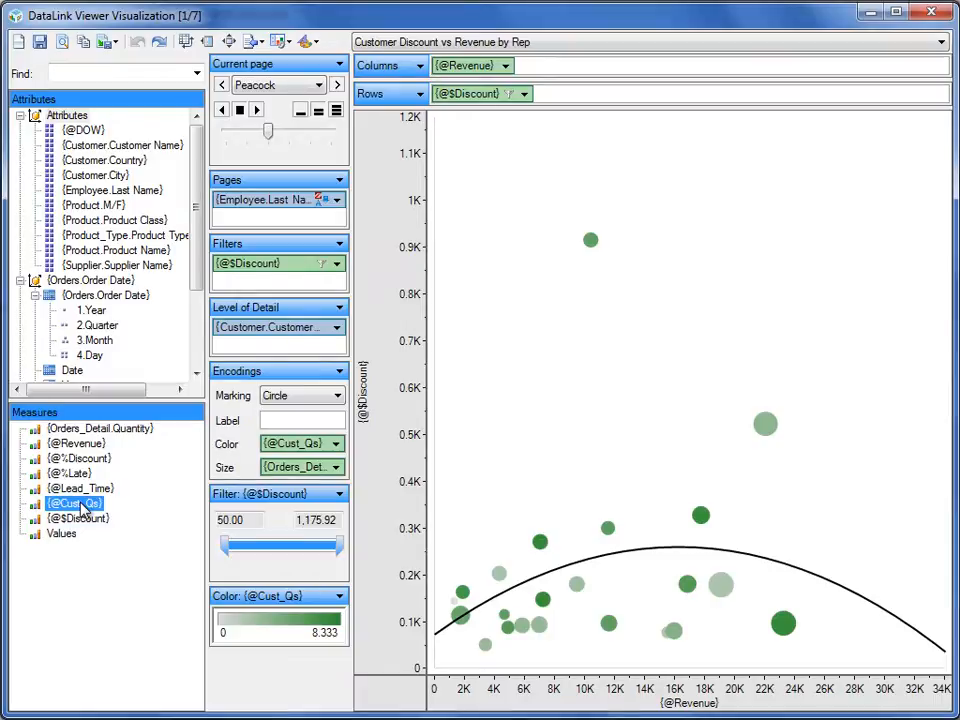
{"action": "right_click", "coordinate": [75, 505]}
{"action": "mouse_move", "coordinate": [129, 518]}
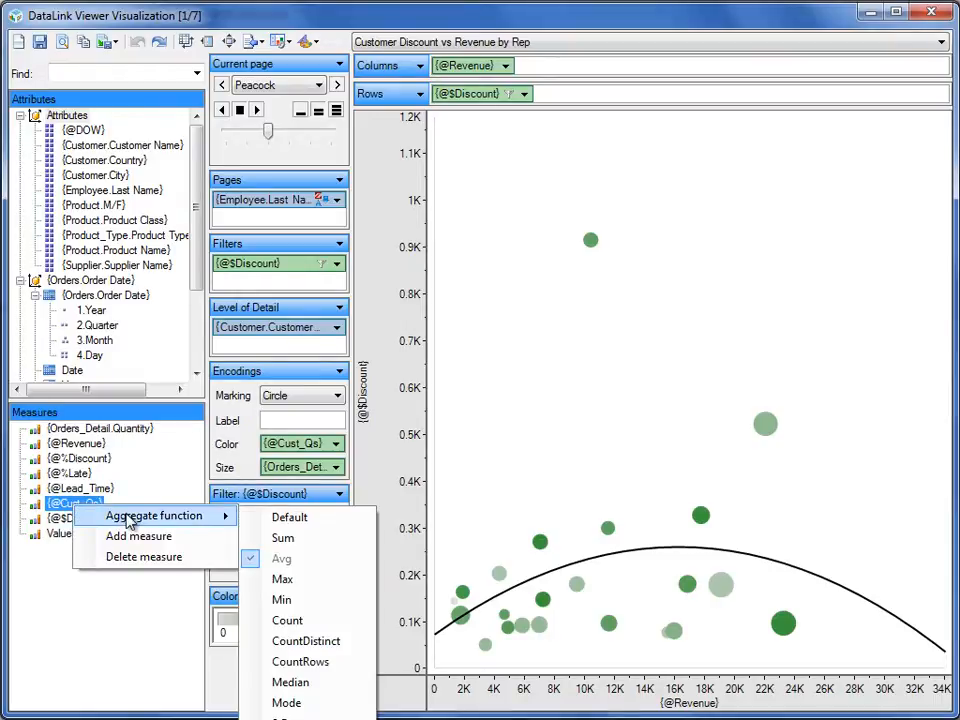
{"action": "left_click", "coordinate": [568, 396]}
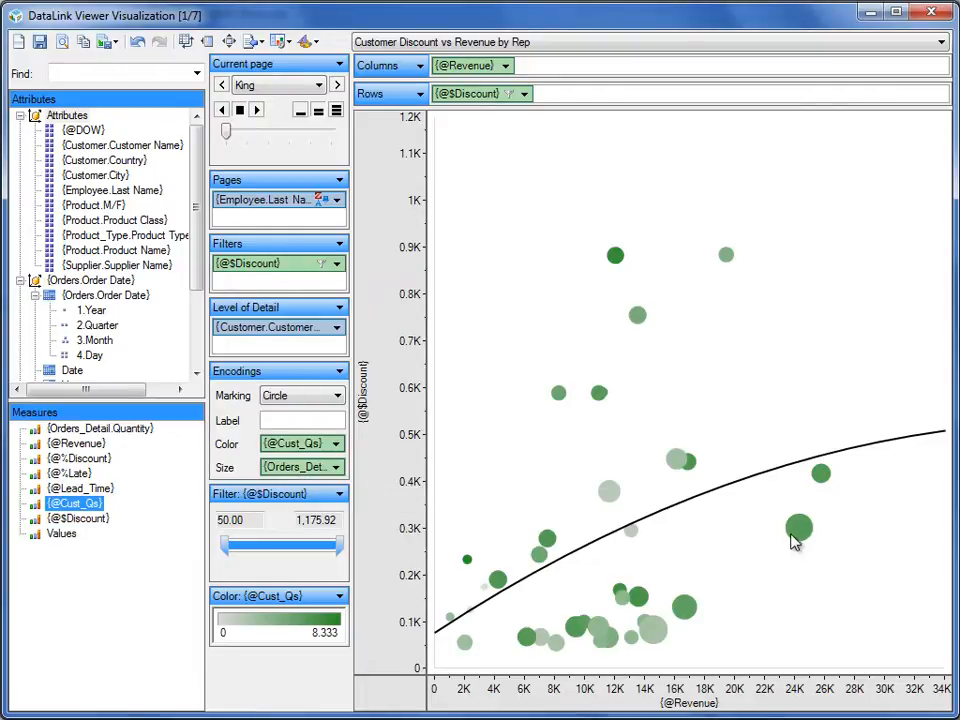
- Check the {@$Discount} row field's filter options, raise the quick filter's minimum to 323.38, and lower it to 0
{"action": "mouse_move", "coordinate": [804, 539]}
{"action": "right_click", "coordinate": [465, 100]}
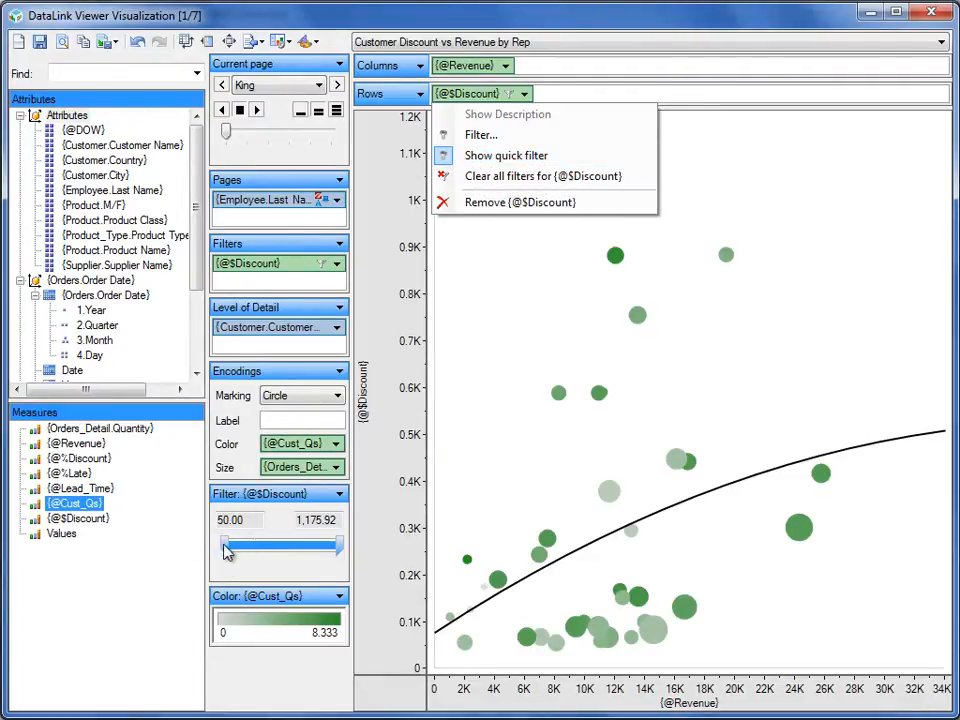
{"action": "left_click_drag", "start_coordinate": [228, 553], "coordinate": [252, 543]}
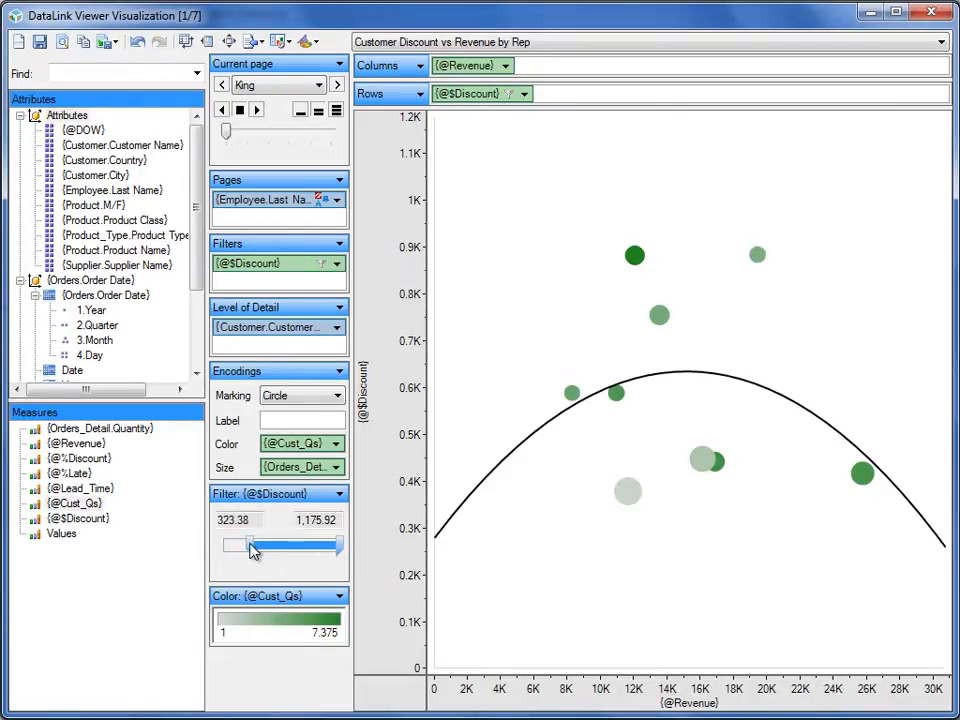
{"action": "left_click_drag", "start_coordinate": [251, 549], "coordinate": [222, 557]}
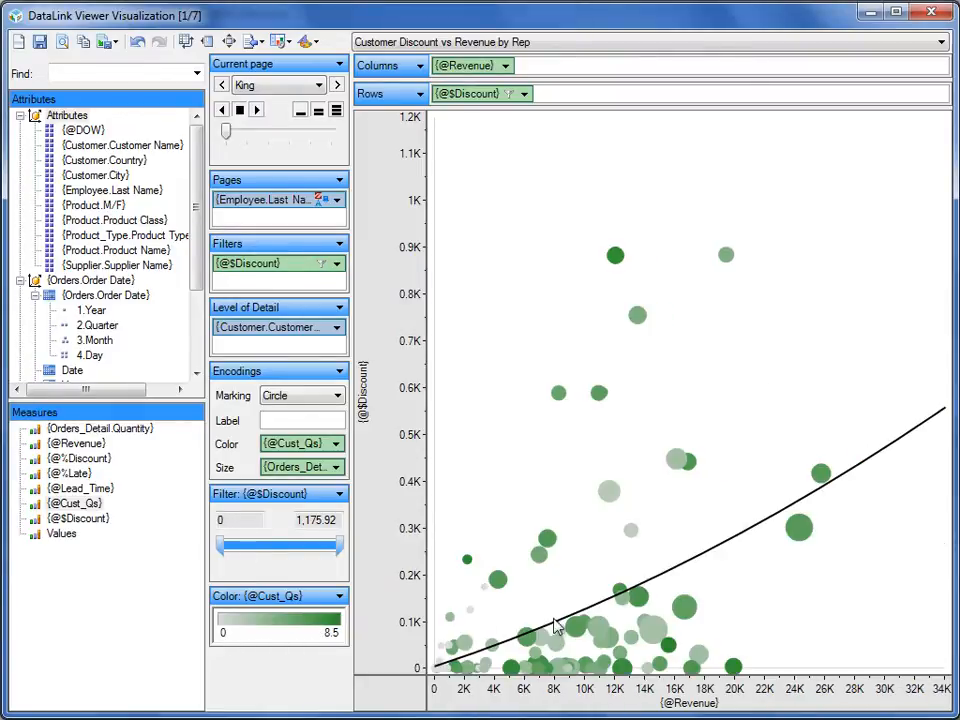
- Set the {@$Discount} quick filter's minimum to 50
{"action": "left_click", "coordinate": [219, 519]}
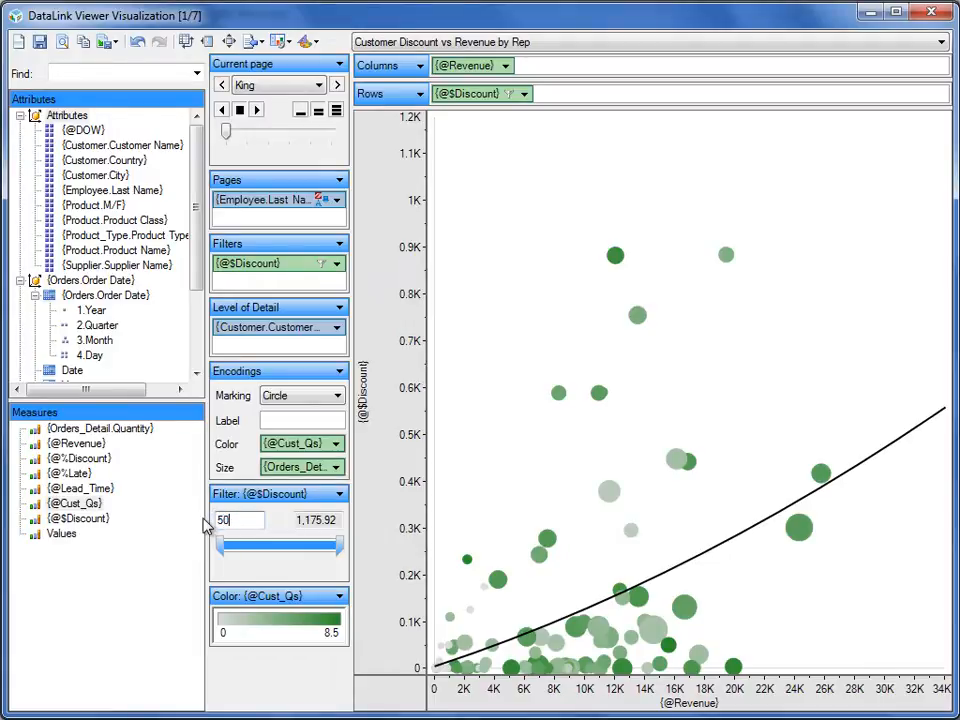
{"action": "type", "text": "50"}
{"action": "key", "text": "Return"}
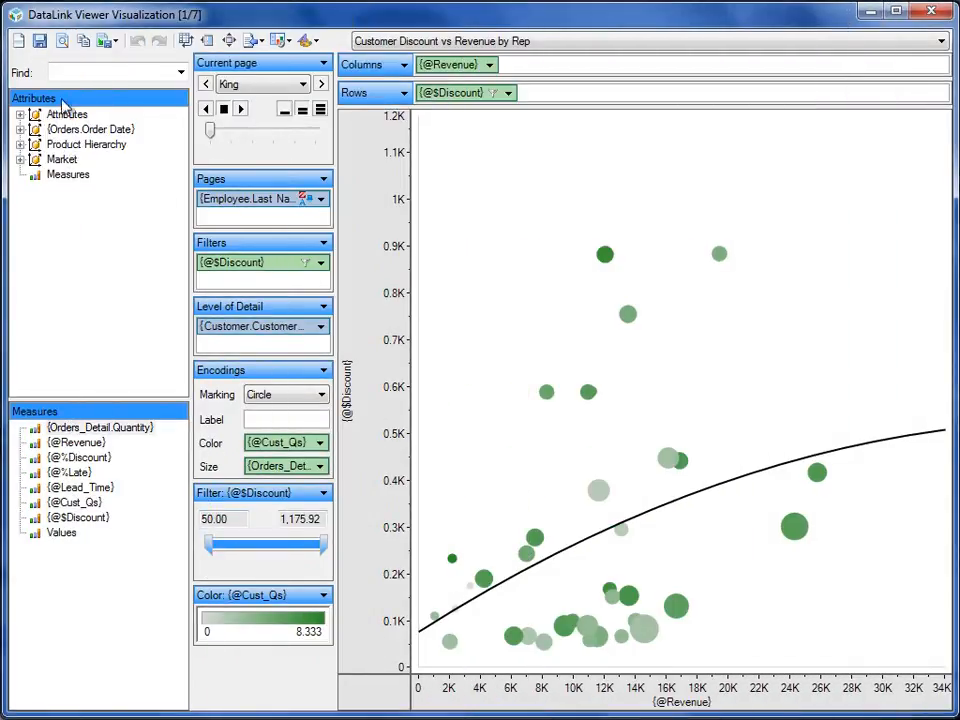
{"action": "left_click", "coordinate": [18, 42]}
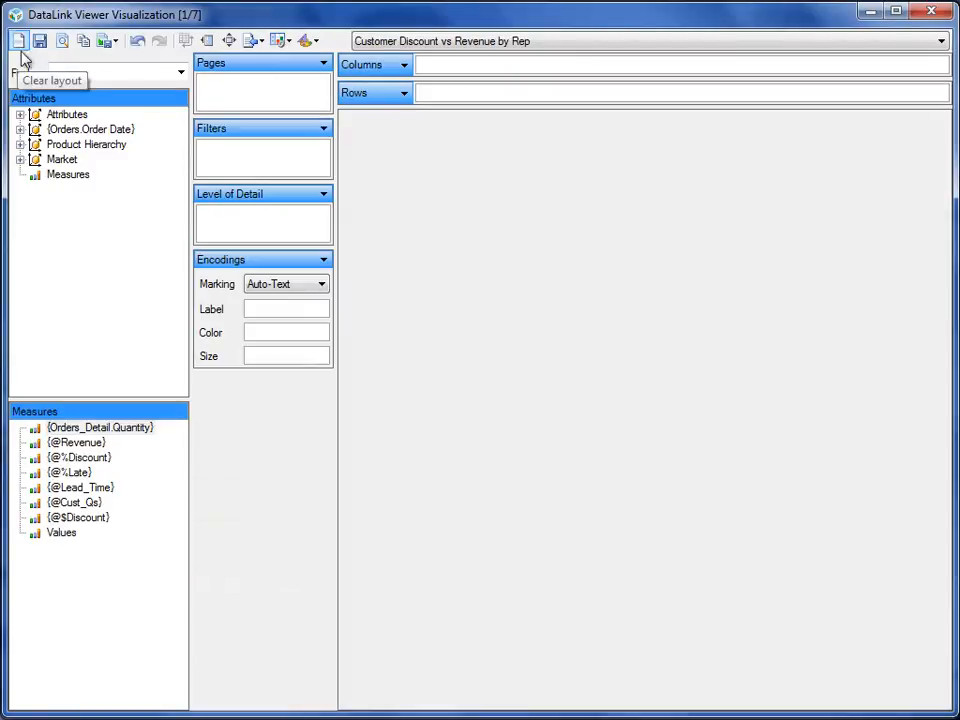
{"action": "left_click", "coordinate": [20, 114]}
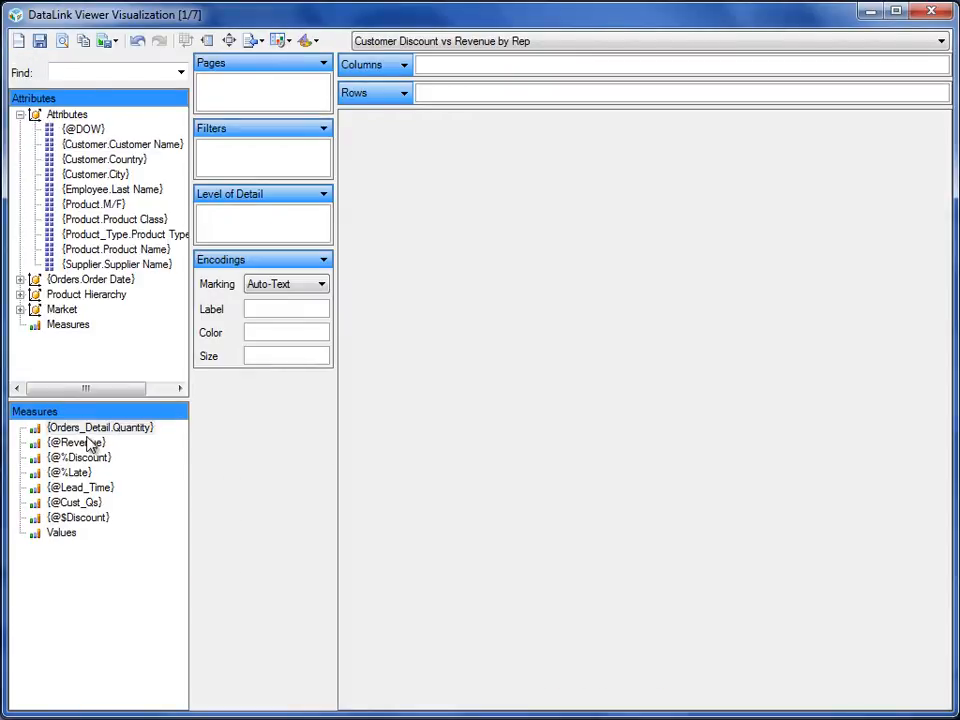
{"action": "left_click_drag", "start_coordinate": [86, 449], "coordinate": [449, 72]}
{"action": "left_click_drag", "start_coordinate": [92, 522], "coordinate": [435, 102]}
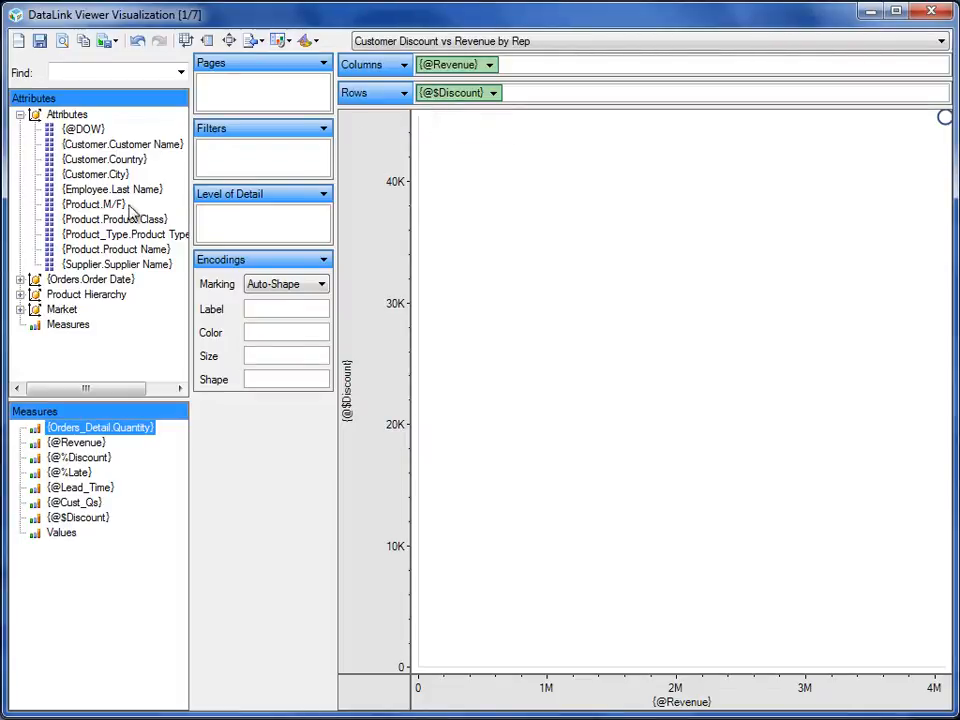
- Set {Customer.Customer Name} as the level of detail and page the chart by {Employee.Last Name}
{"action": "left_click_drag", "start_coordinate": [100, 146], "coordinate": [236, 229]}
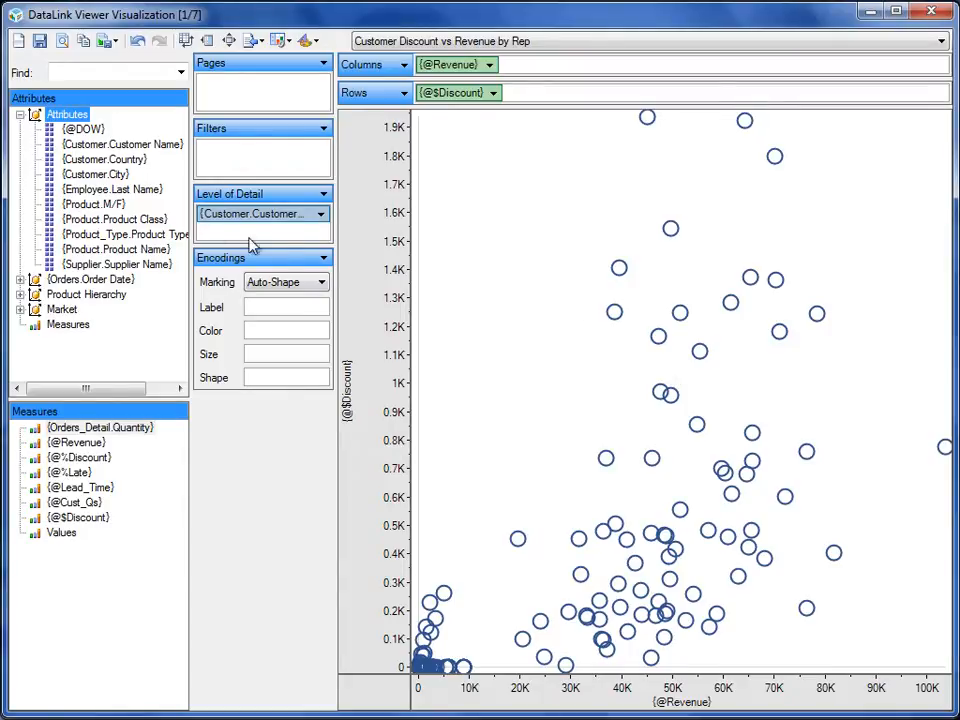
{"action": "left_click_drag", "start_coordinate": [103, 198], "coordinate": [214, 101]}
- View the new chart's page for the third listed employee, then return to the first listed employee
{"action": "left_click", "coordinate": [287, 88]}
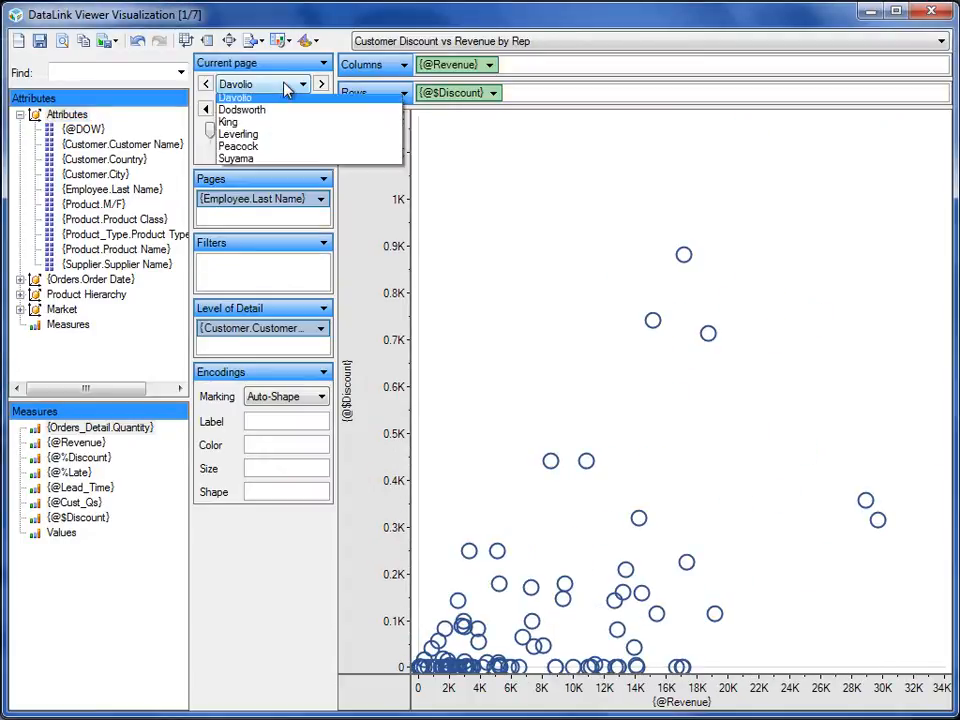
{"action": "left_click", "coordinate": [283, 123]}
{"action": "left_click", "coordinate": [277, 88]}
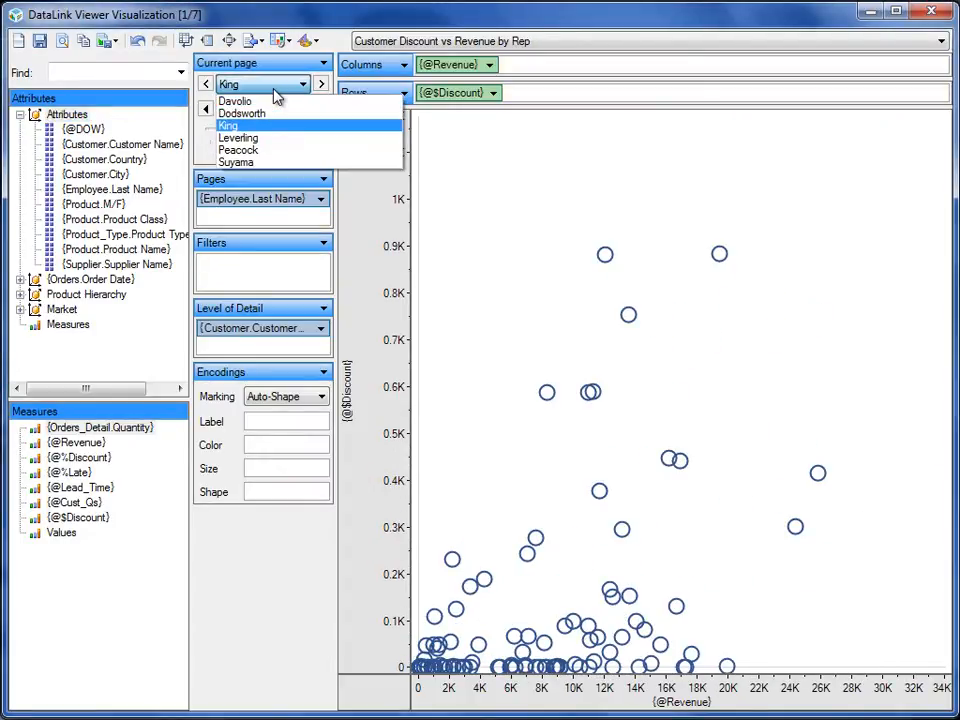
{"action": "left_click", "coordinate": [212, 99]}
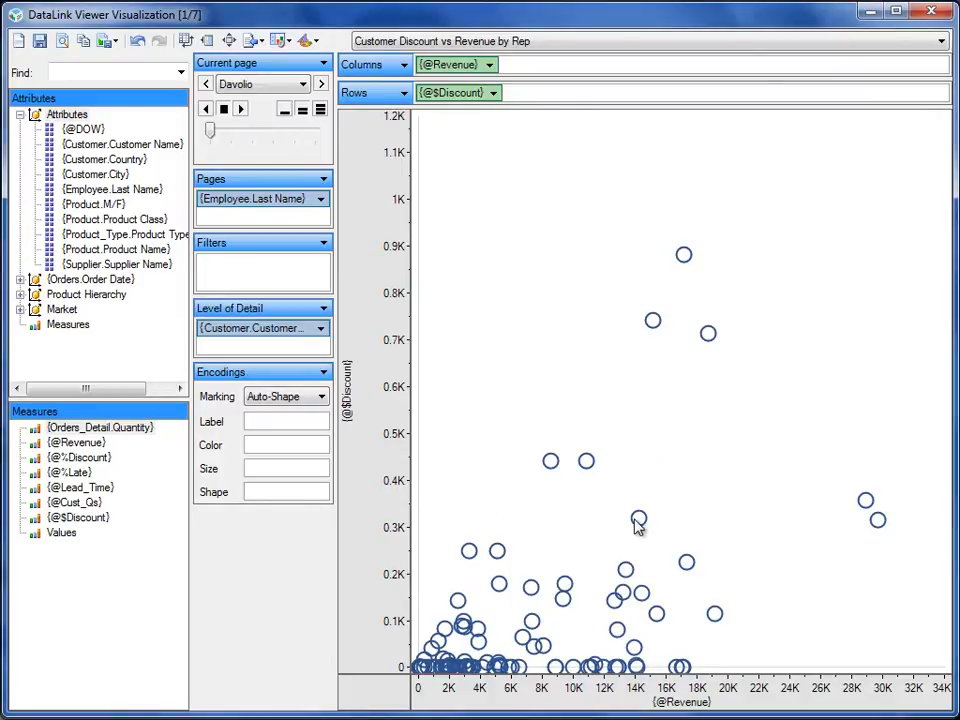
- Size the marks by {Orders_Detail.Quantity} and narrow the mark size range from both ends
{"action": "left_click", "coordinate": [100, 428]}
{"action": "left_click_drag", "start_coordinate": [100, 430], "coordinate": [256, 477]}
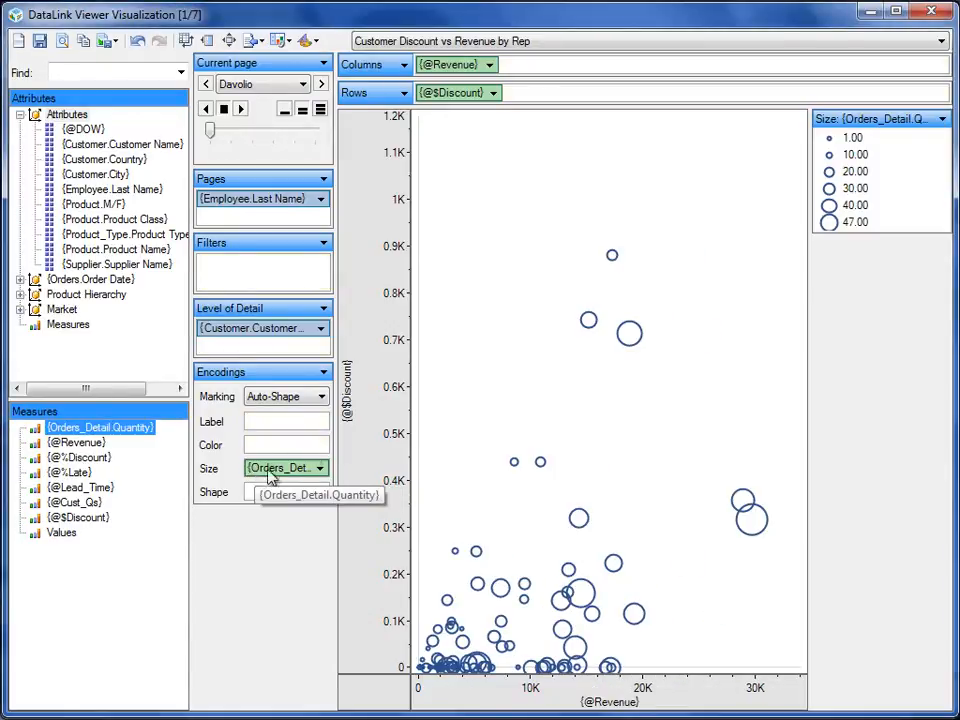
{"action": "left_click", "coordinate": [942, 119]}
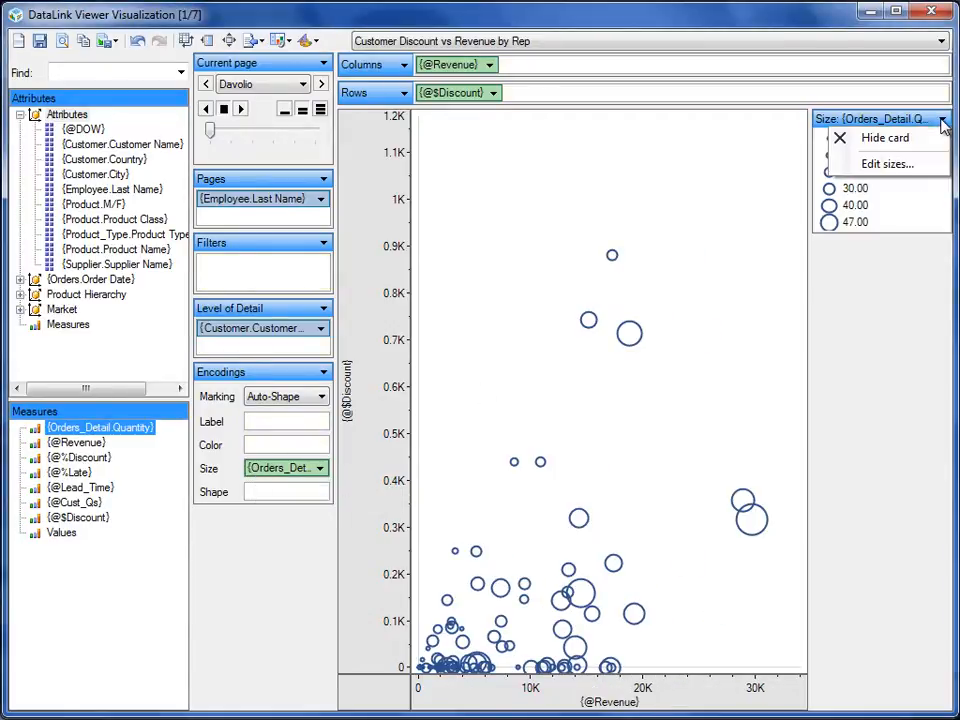
{"action": "left_click", "coordinate": [896, 166]}
{"action": "left_click_drag", "start_coordinate": [681, 314], "coordinate": [641, 315]}
{"action": "left_click_drag", "start_coordinate": [450, 318], "coordinate": [477, 312]}
{"action": "left_click", "coordinate": [563, 459]}
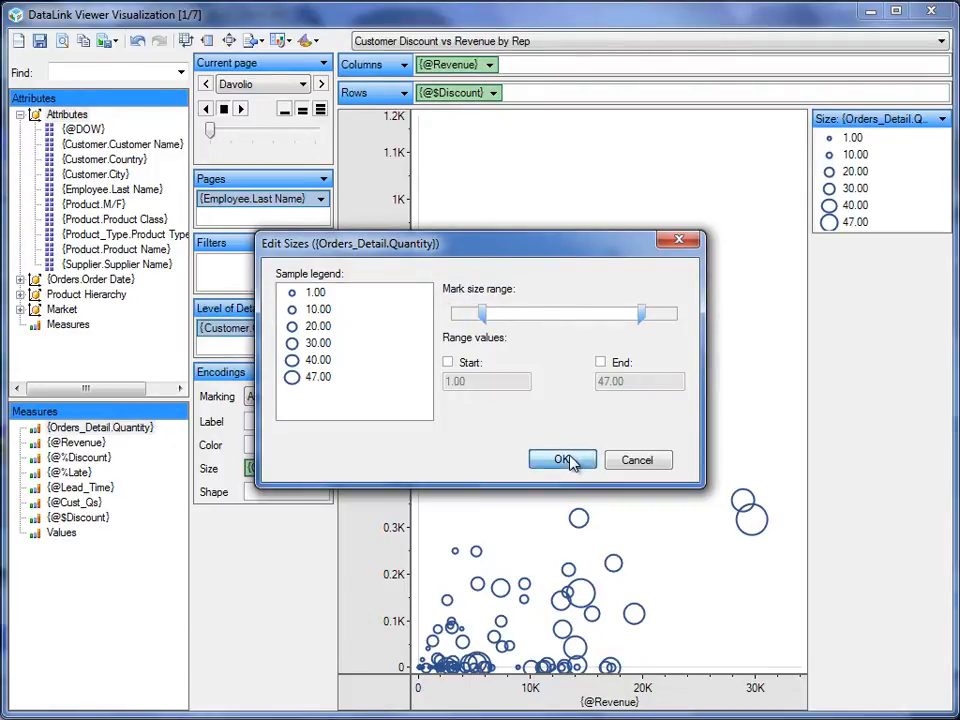
{"action": "left_click", "coordinate": [942, 119]}
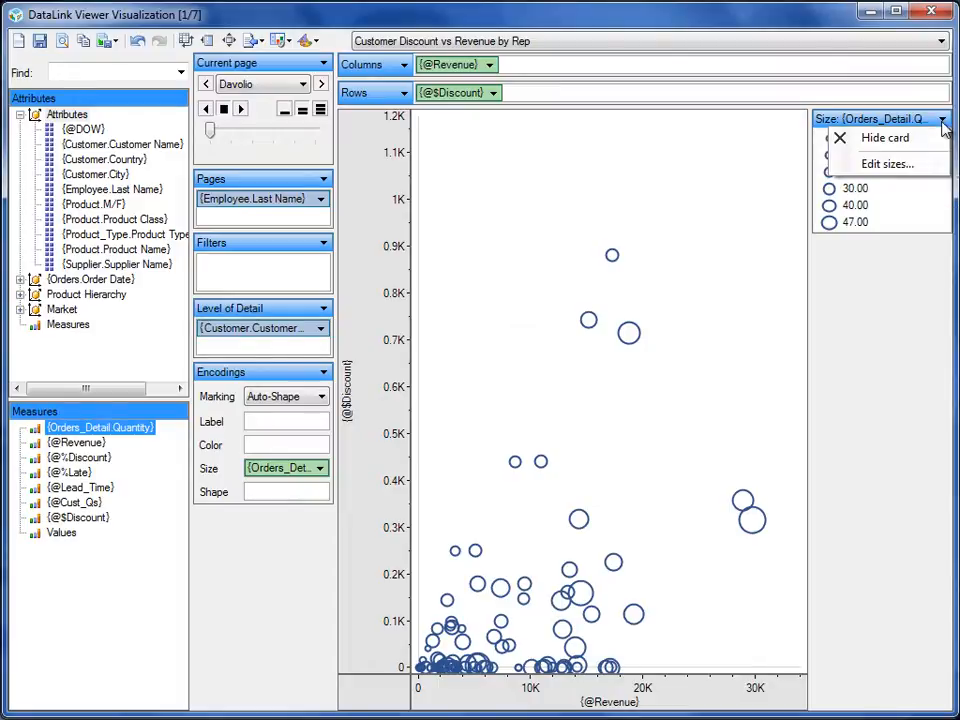
{"action": "left_click", "coordinate": [885, 138]}
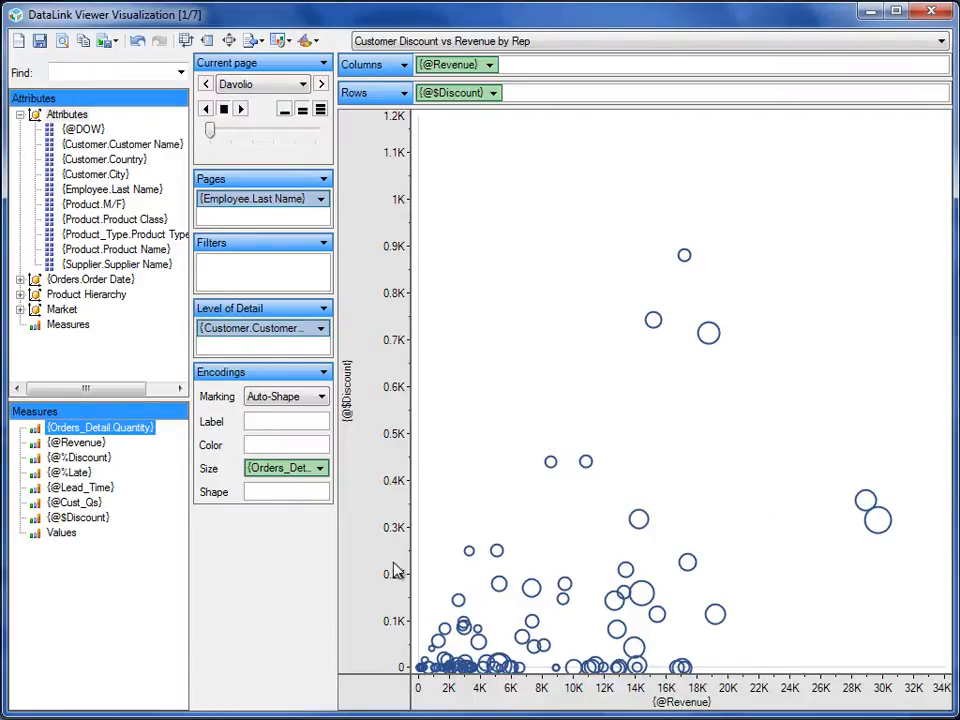
{"action": "left_click", "coordinate": [71, 505]}
{"action": "left_click_drag", "start_coordinate": [71, 510], "coordinate": [264, 447]}
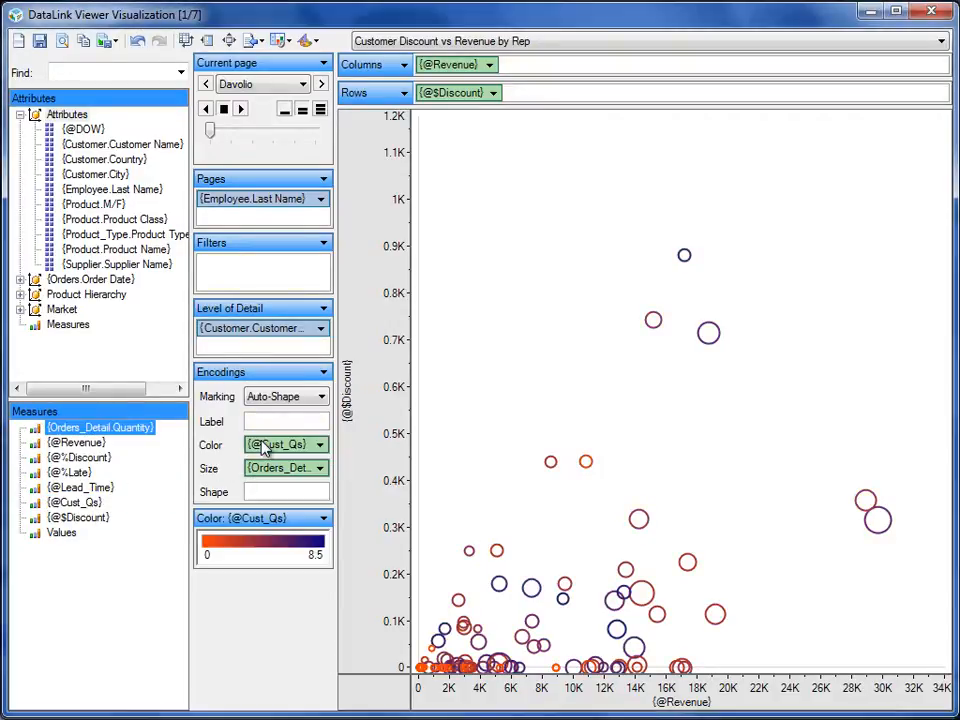
{"action": "left_click", "coordinate": [325, 524]}
{"action": "left_click", "coordinate": [289, 563]}
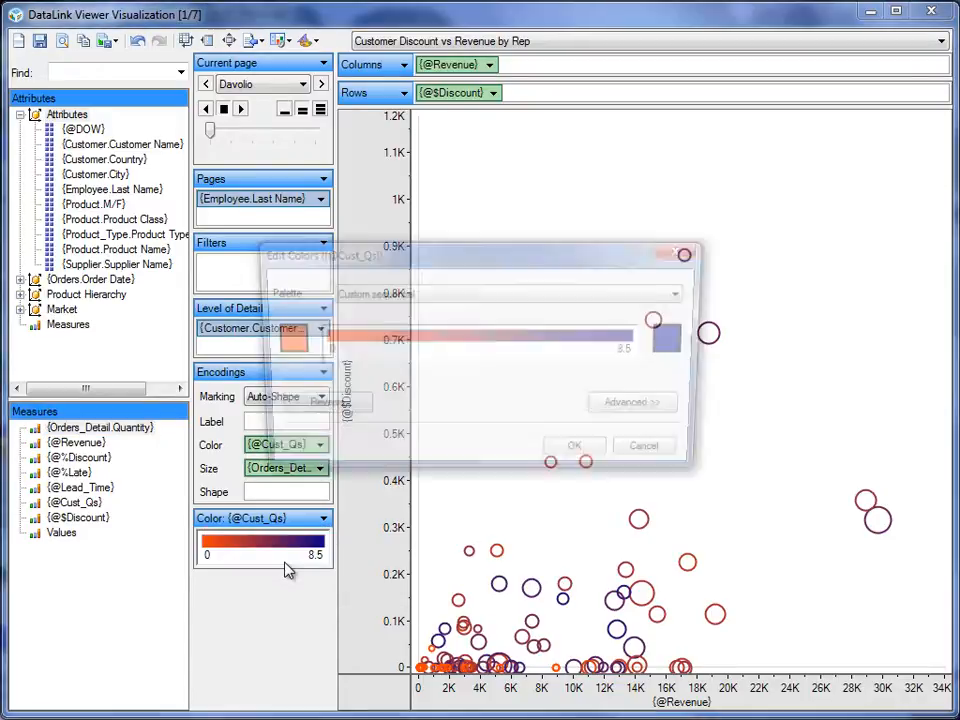
{"action": "left_click", "coordinate": [678, 340]}
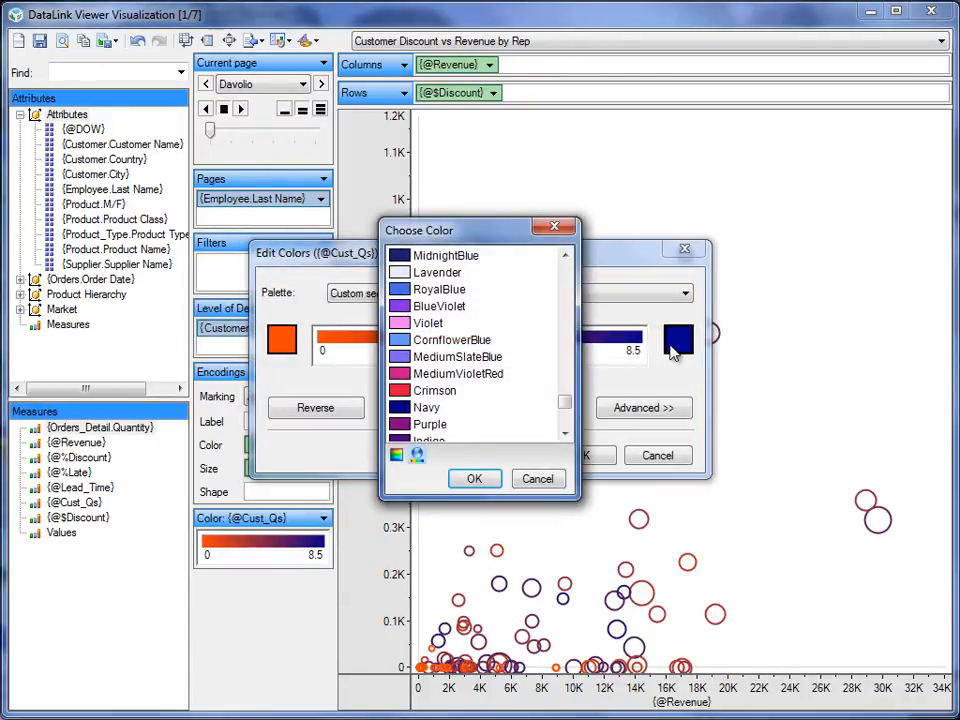
{"action": "left_click_drag", "start_coordinate": [565, 405], "coordinate": [564, 347]}
{"action": "left_click", "coordinate": [452, 340]}
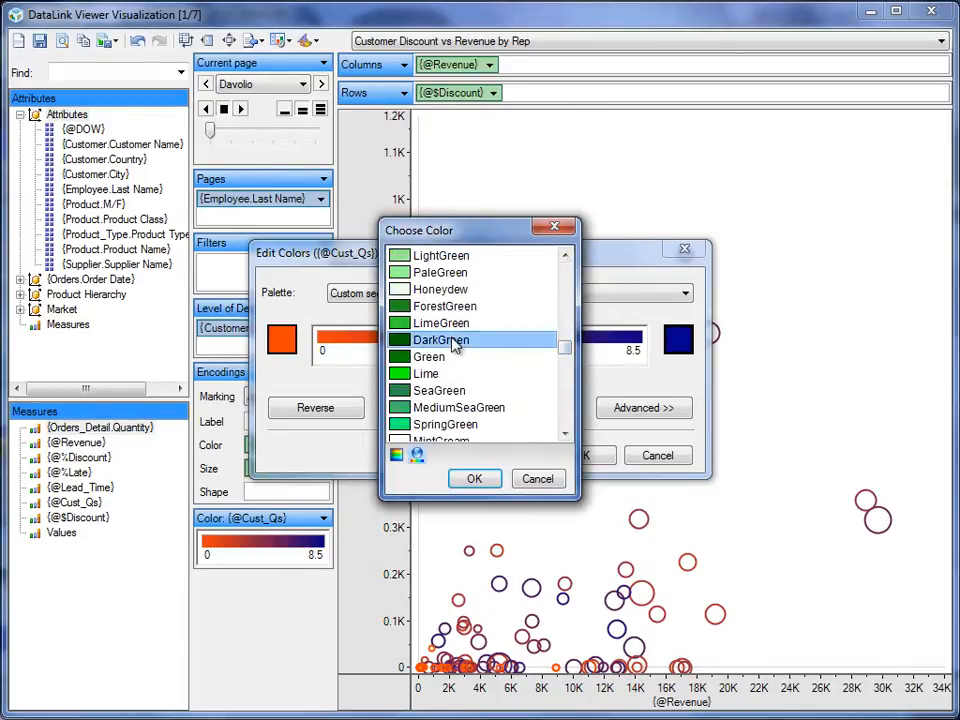
{"action": "left_click", "coordinate": [460, 479]}
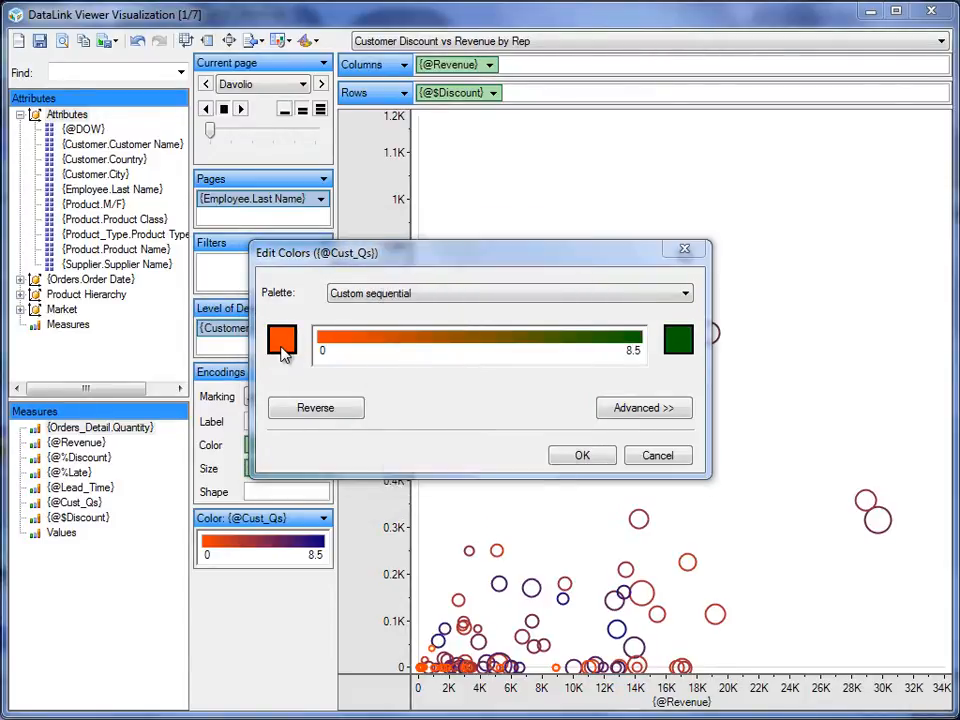
{"action": "left_click", "coordinate": [282, 345]}
{"action": "left_click_drag", "start_coordinate": [562, 288], "coordinate": [564, 271]}
{"action": "left_click", "coordinate": [474, 325]}
{"action": "left_click", "coordinate": [437, 340]}
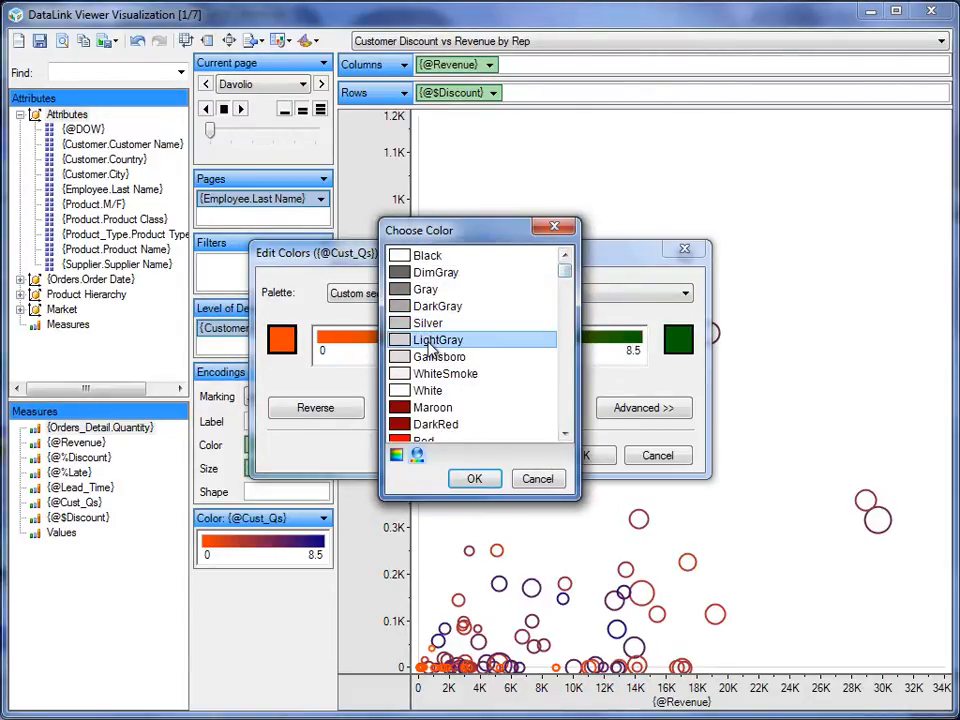
{"action": "left_click", "coordinate": [476, 479]}
{"action": "left_click", "coordinate": [578, 456]}
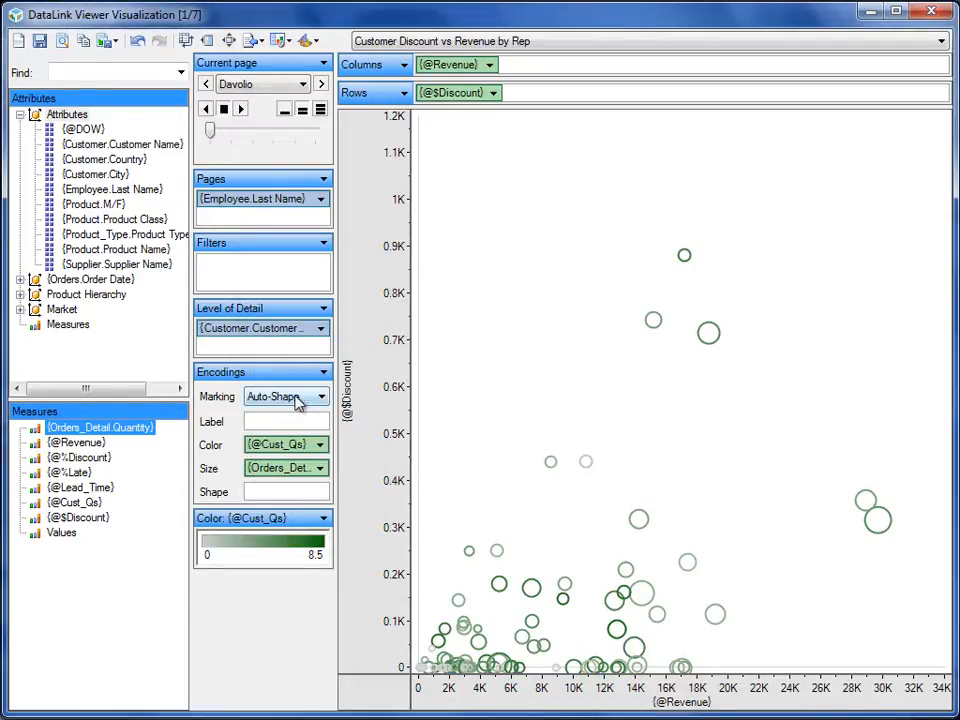
{"action": "left_click", "coordinate": [321, 398]}
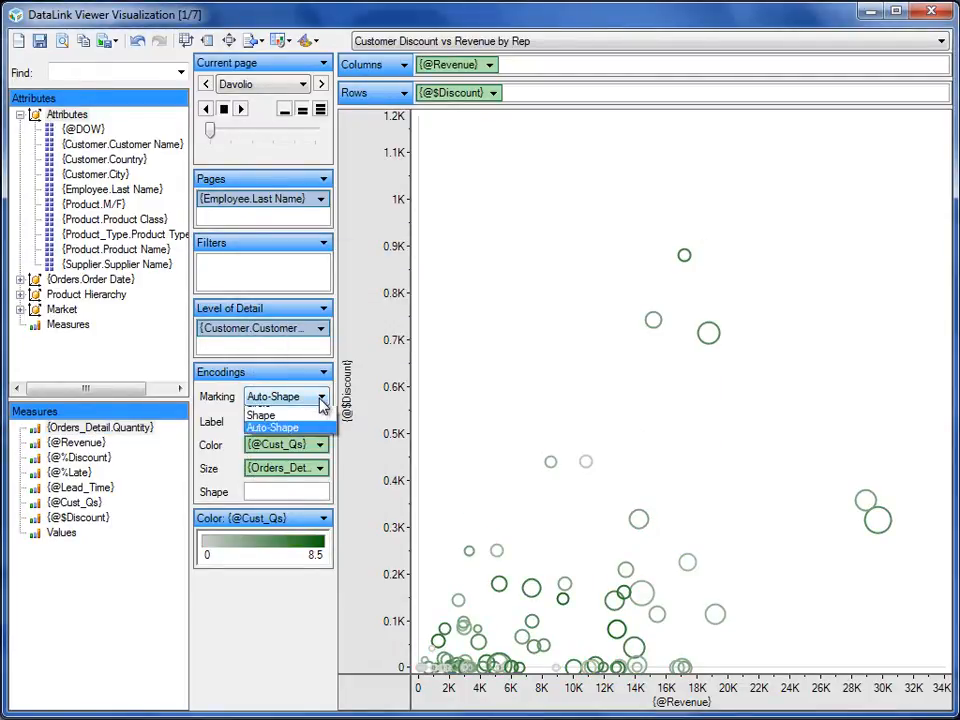
{"action": "left_click", "coordinate": [277, 452]}
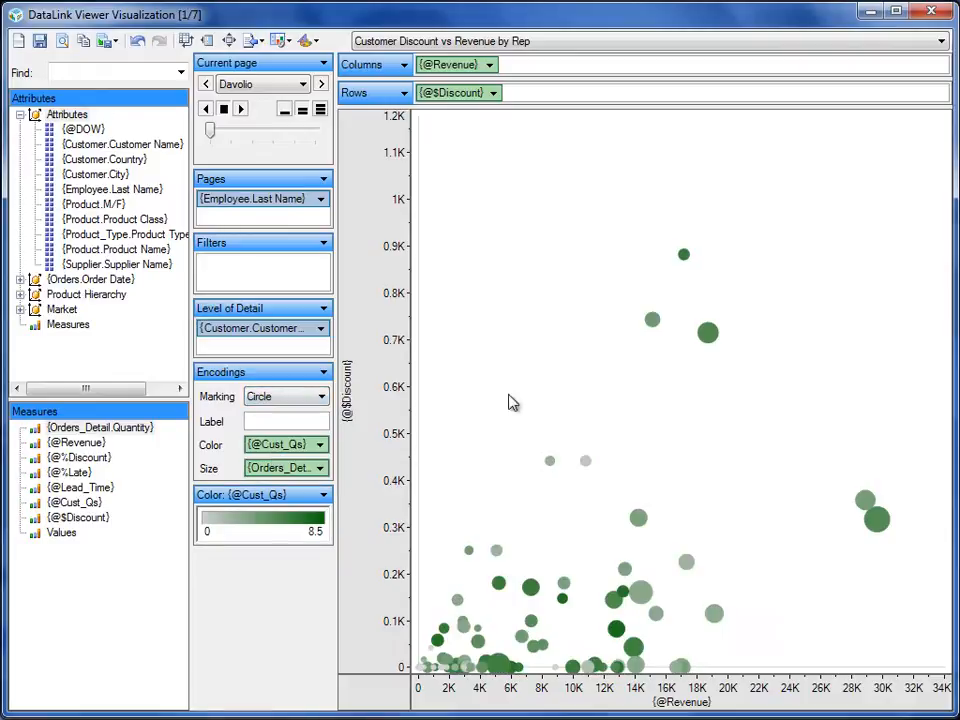
- Sort the {Employee.Last Name} pages in descending order by the {@%Discount} field and review the list of pages
{"action": "left_click", "coordinate": [297, 86]}
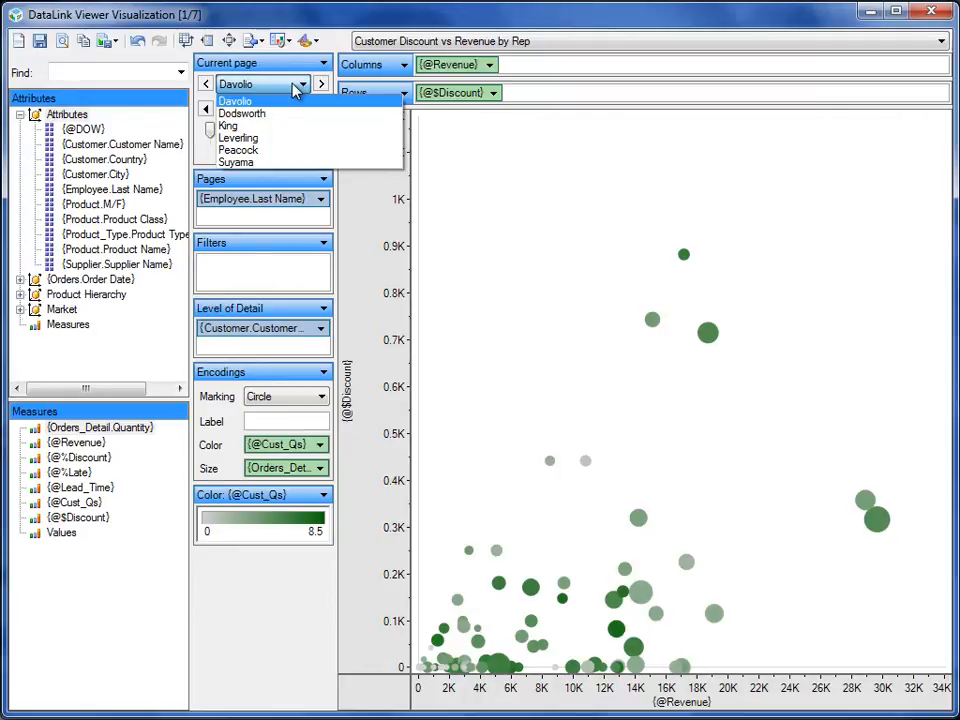
{"action": "left_click", "coordinate": [298, 86]}
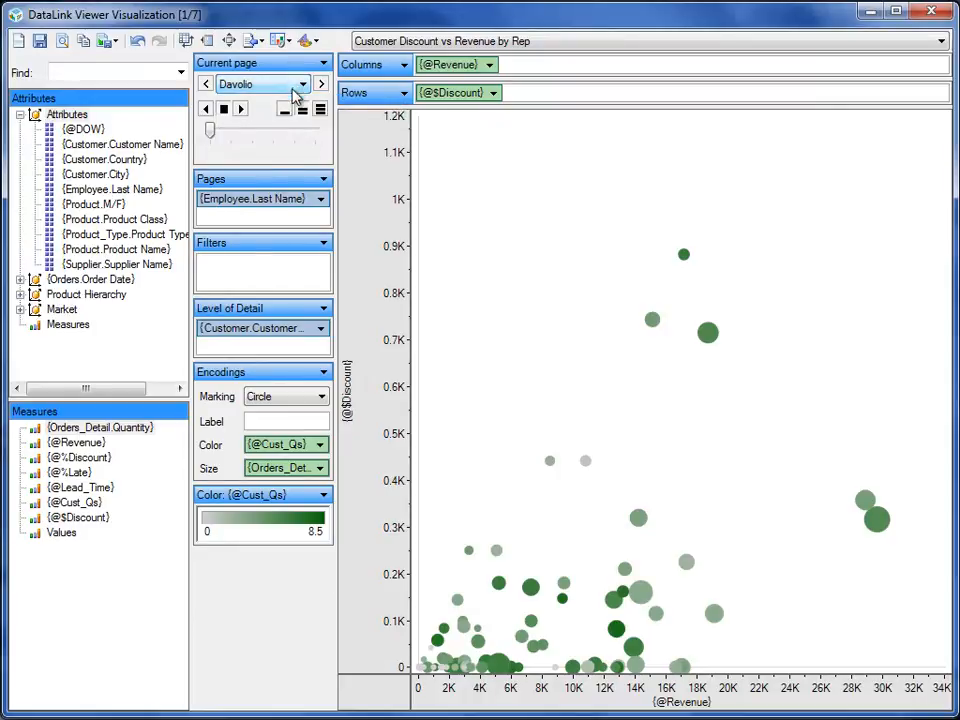
{"action": "left_click", "coordinate": [266, 203]}
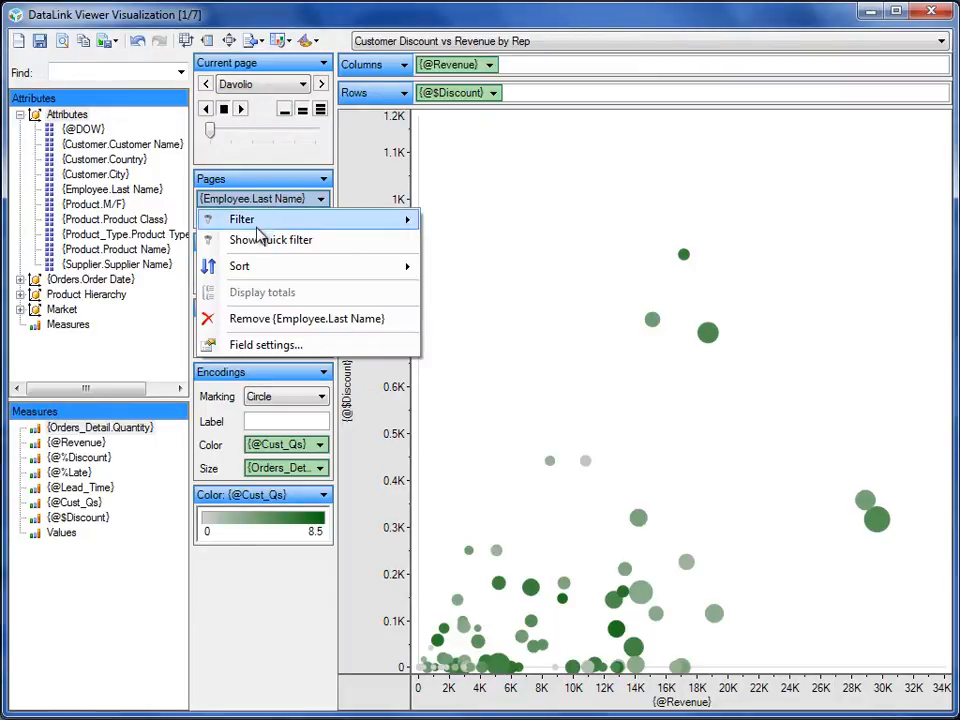
{"action": "mouse_move", "coordinate": [332, 265]}
{"action": "left_click", "coordinate": [489, 343]}
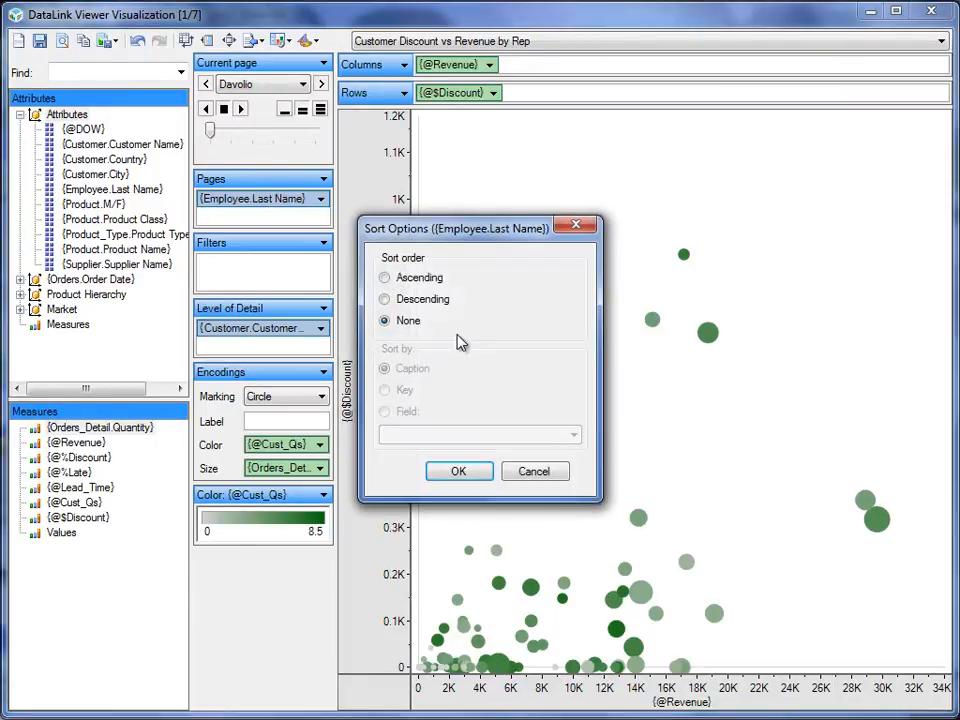
{"action": "left_click", "coordinate": [385, 299]}
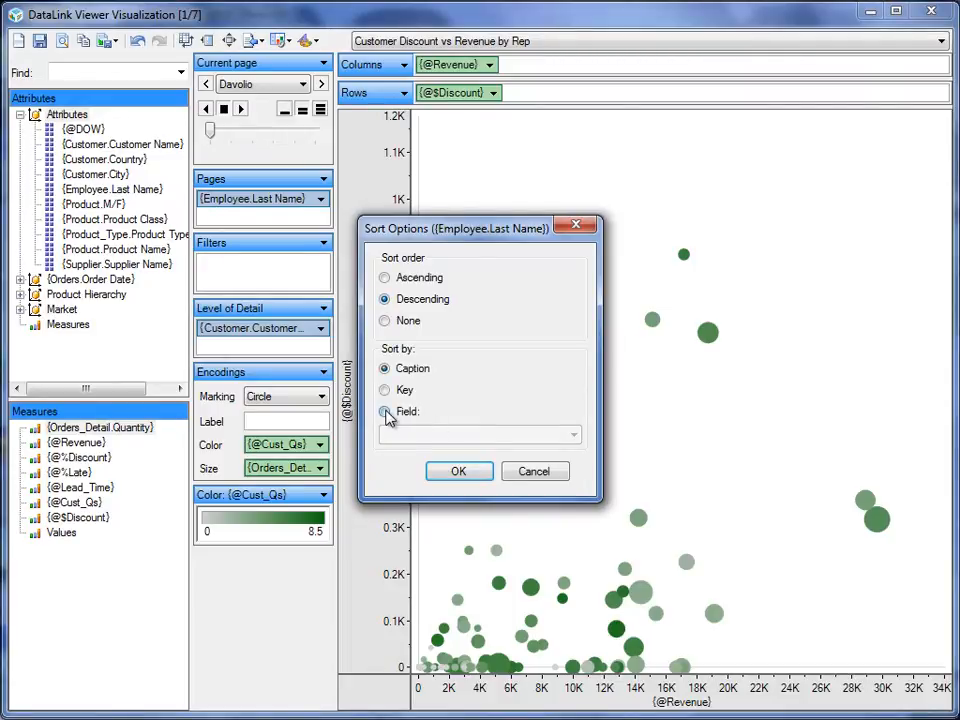
{"action": "left_click", "coordinate": [385, 411]}
{"action": "left_click", "coordinate": [475, 436]}
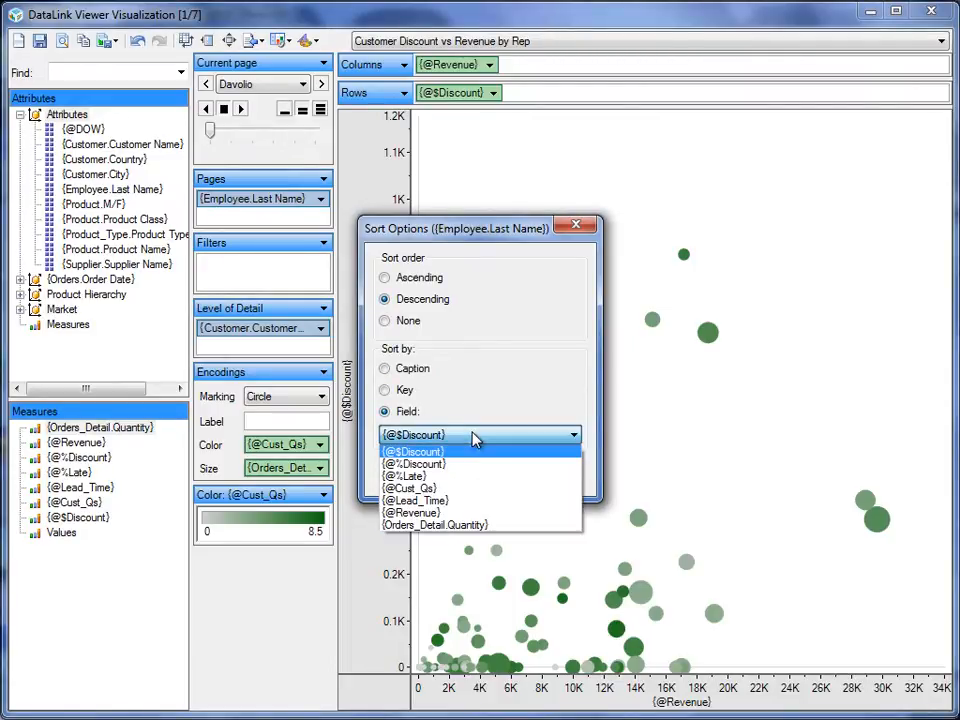
{"action": "left_click", "coordinate": [428, 466]}
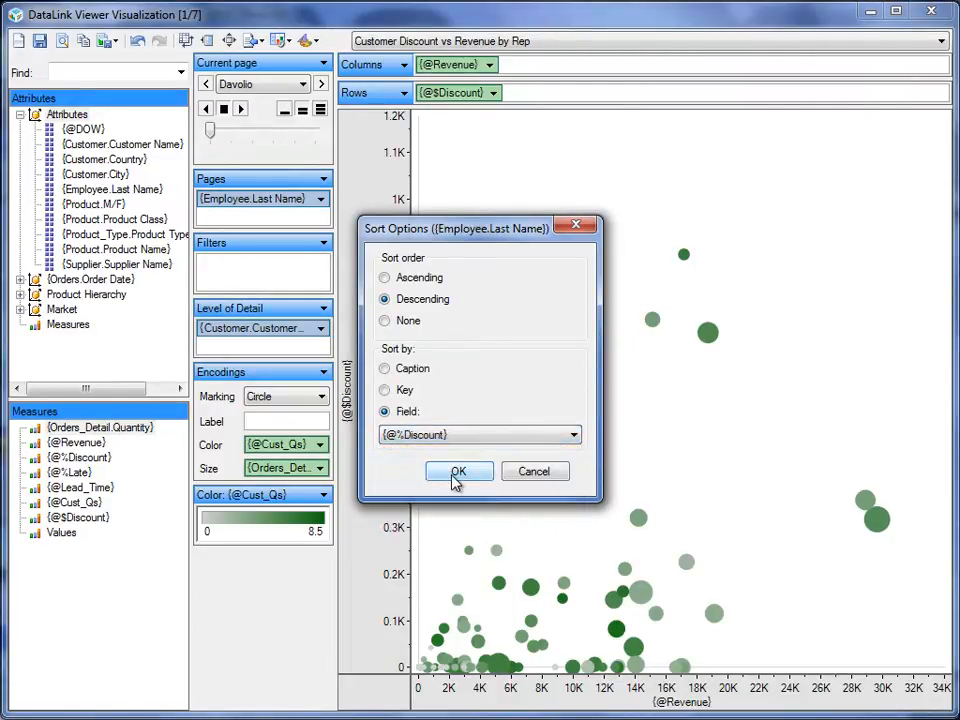
{"action": "left_click", "coordinate": [455, 478]}
{"action": "left_click", "coordinate": [262, 86]}
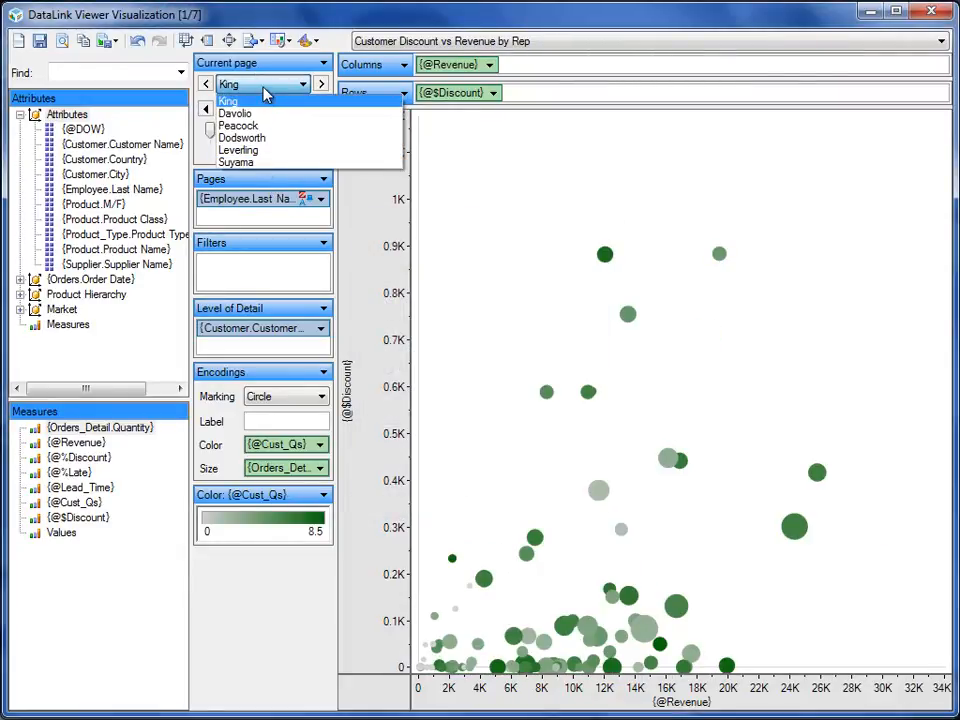
{"action": "left_click", "coordinate": [264, 89]}
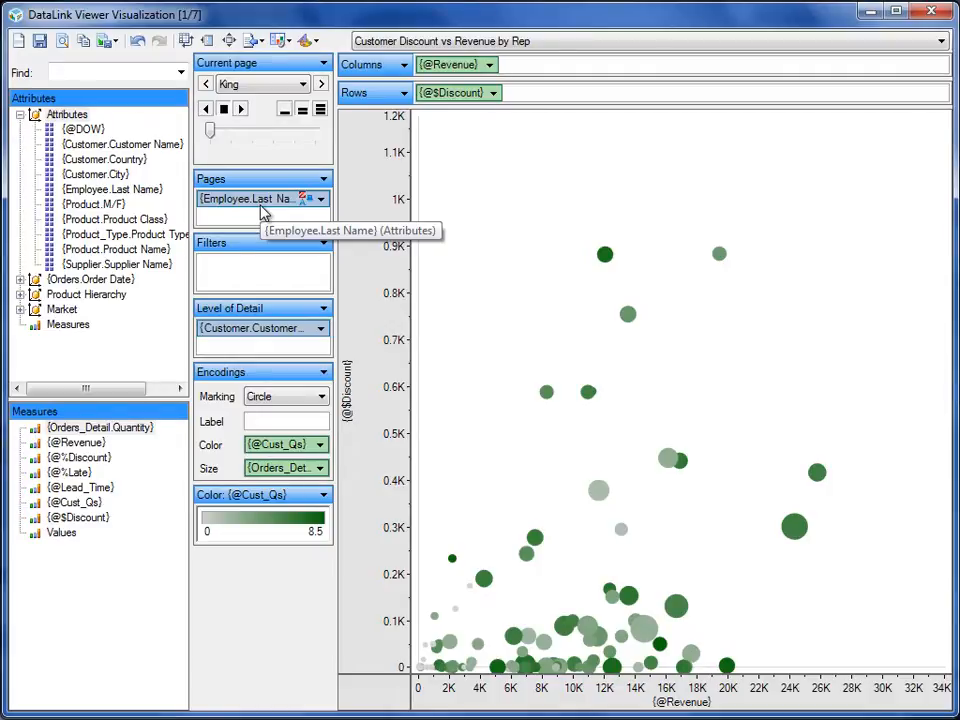
- Show a quick filter for {@$Discount} and set its minimum value to 50
{"action": "right_click", "coordinate": [450, 95]}
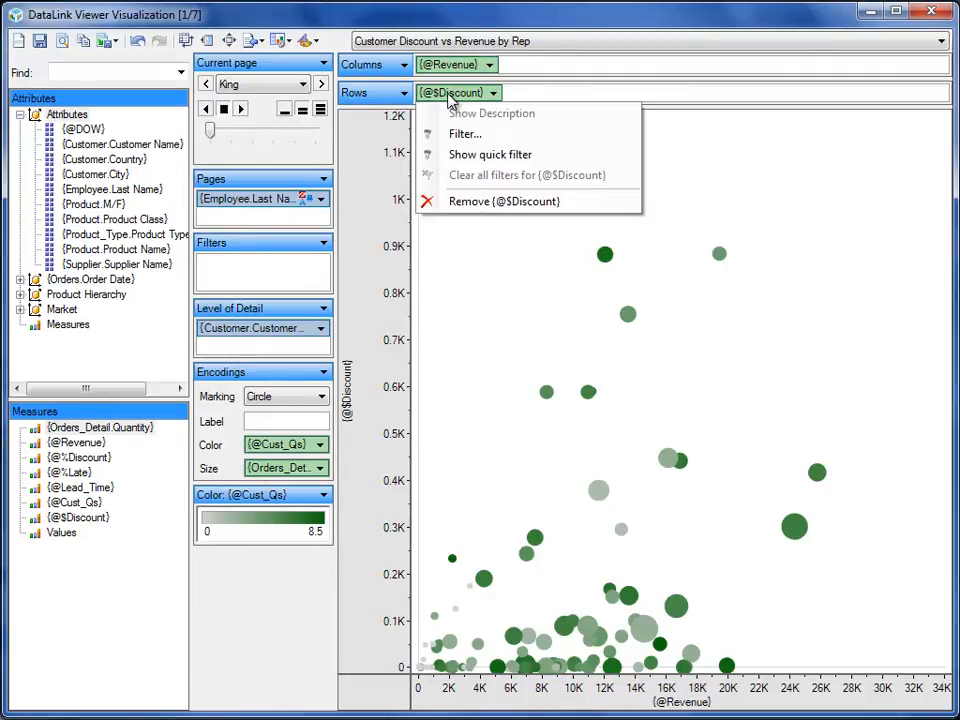
{"action": "left_click", "coordinate": [478, 155]}
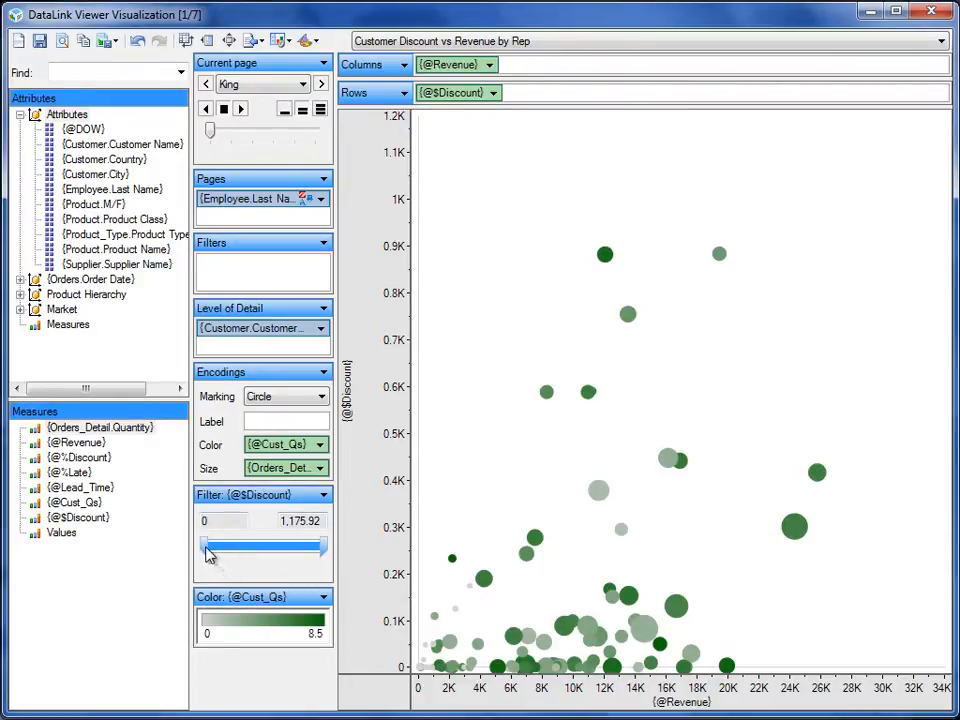
{"action": "mouse_move", "coordinate": [214, 552]}
{"action": "left_mouse_down"}
{"action": "mouse_move", "coordinate": [217, 541]}
{"action": "mouse_move", "coordinate": [214, 549]}
{"action": "left_mouse_up"}
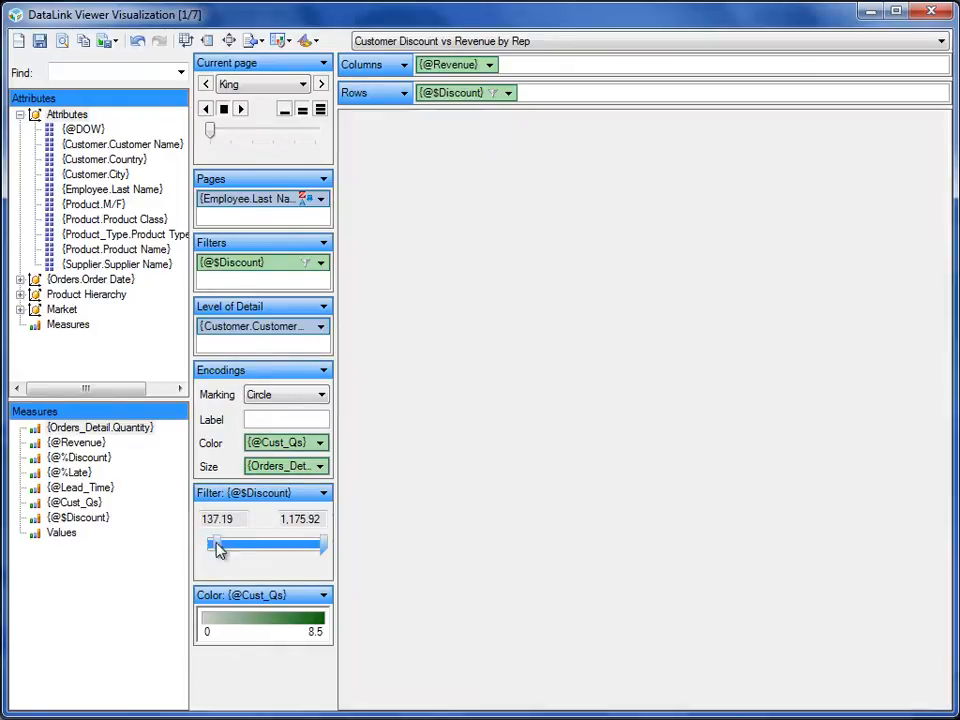
{"action": "left_click", "coordinate": [217, 519]}
{"action": "key", "text": "BackSpace"}
{"action": "key", "text": "BackSpace"}
{"action": "key", "text": "BackSpace"}
{"action": "key", "text": "BackSpace"}
{"action": "key", "text": "BackSpace"}
{"action": "key", "text": "BackSpace"}
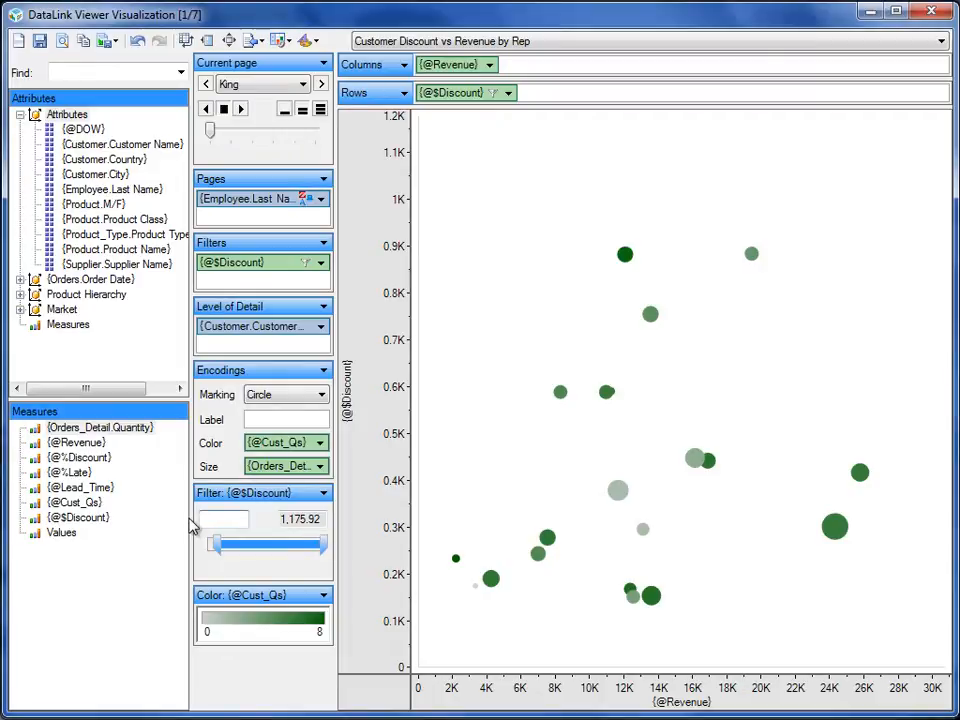
{"action": "key", "text": "Return"}
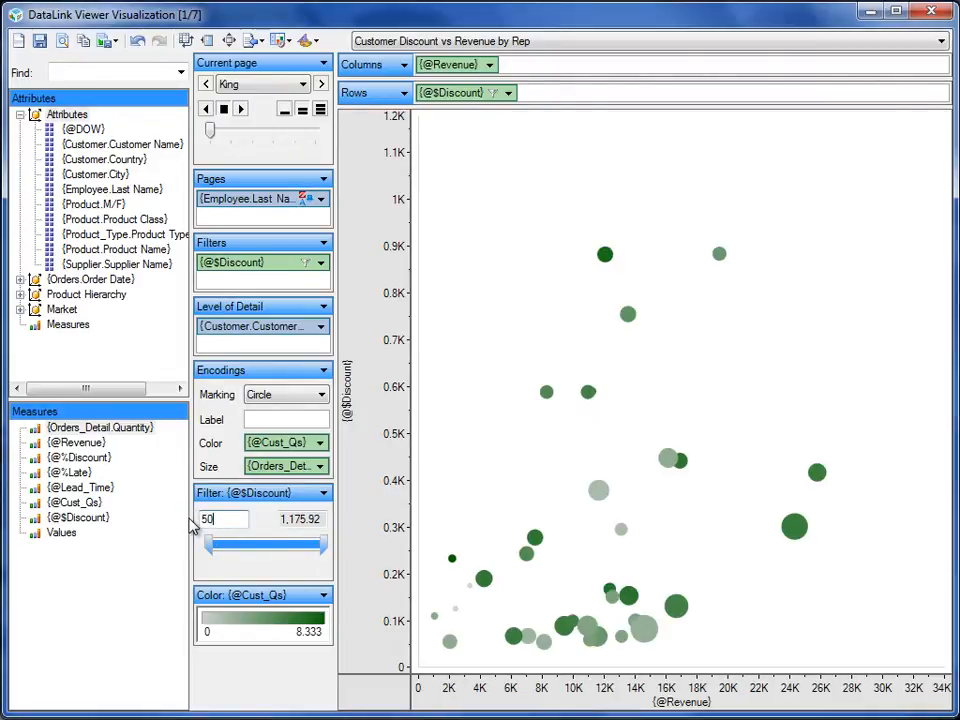
- Show trend lines on the chart and set their model type to Polynomial with degree 2
{"action": "right_click", "coordinate": [746, 351]}
{"action": "left_click", "coordinate": [797, 404]}
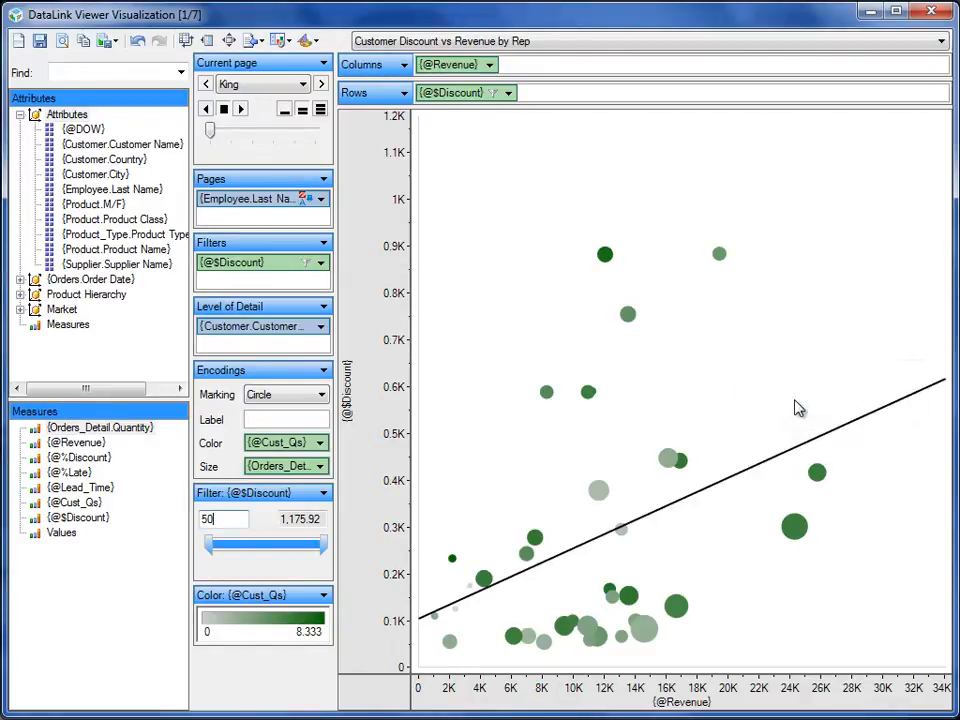
{"action": "right_click", "coordinate": [732, 349]}
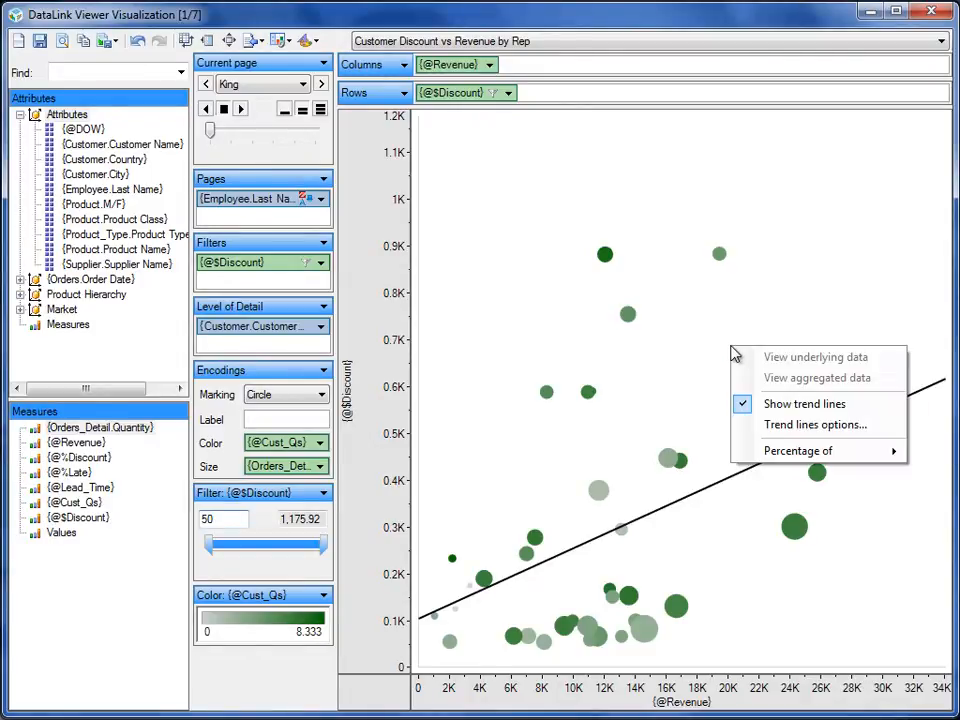
{"action": "left_click", "coordinate": [797, 425]}
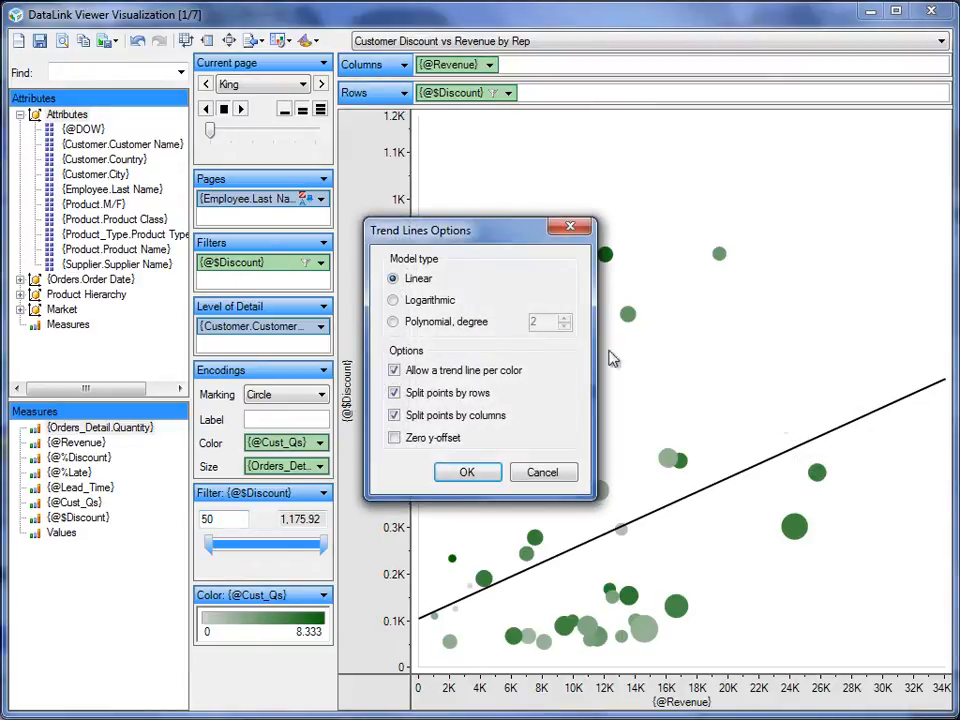
{"action": "left_click", "coordinate": [393, 321]}
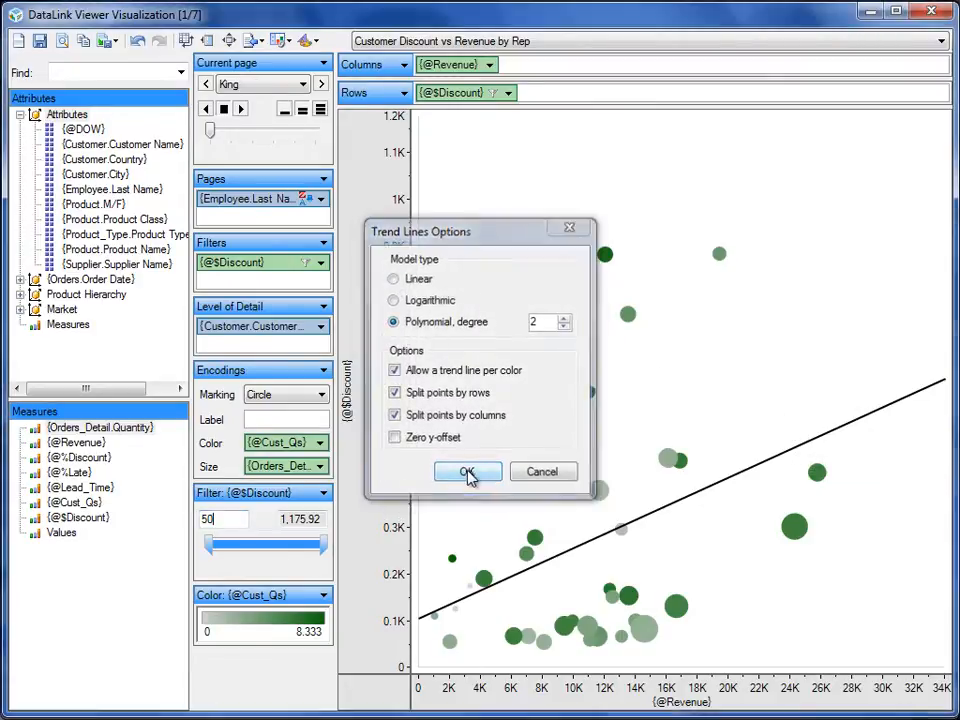
{"action": "left_click", "coordinate": [467, 472]}
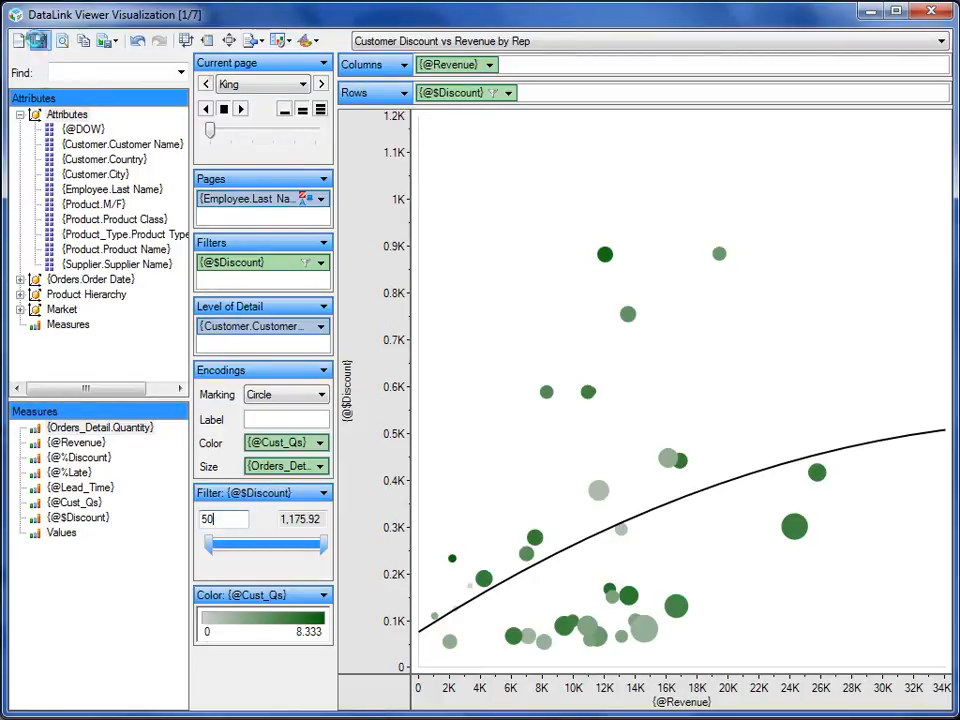
- Save the visualization layout as "Recreate Viz 1" and check for it in the list of saved visualizations
{"action": "left_click", "coordinate": [40, 42]}
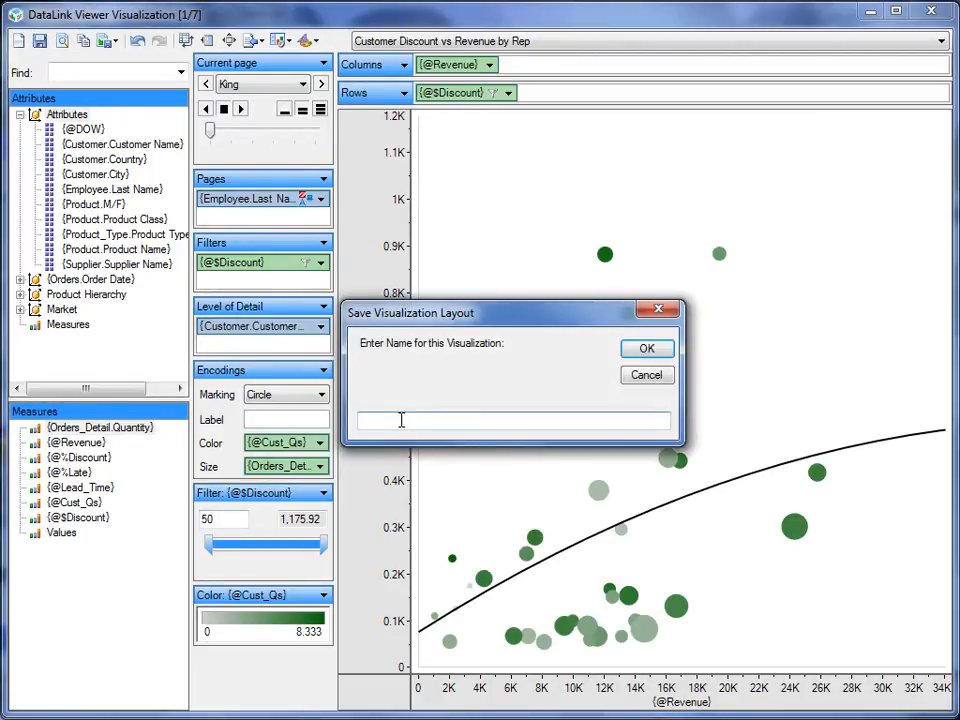
{"action": "type", "text": "Recreate Viz 1"}
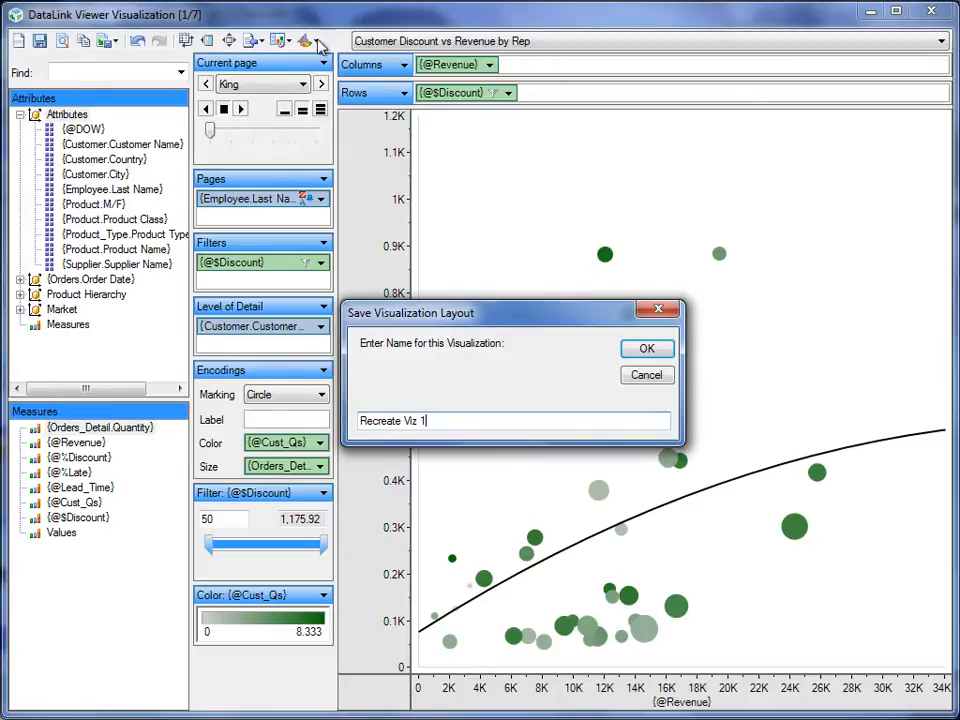
{"action": "left_click", "coordinate": [640, 350]}
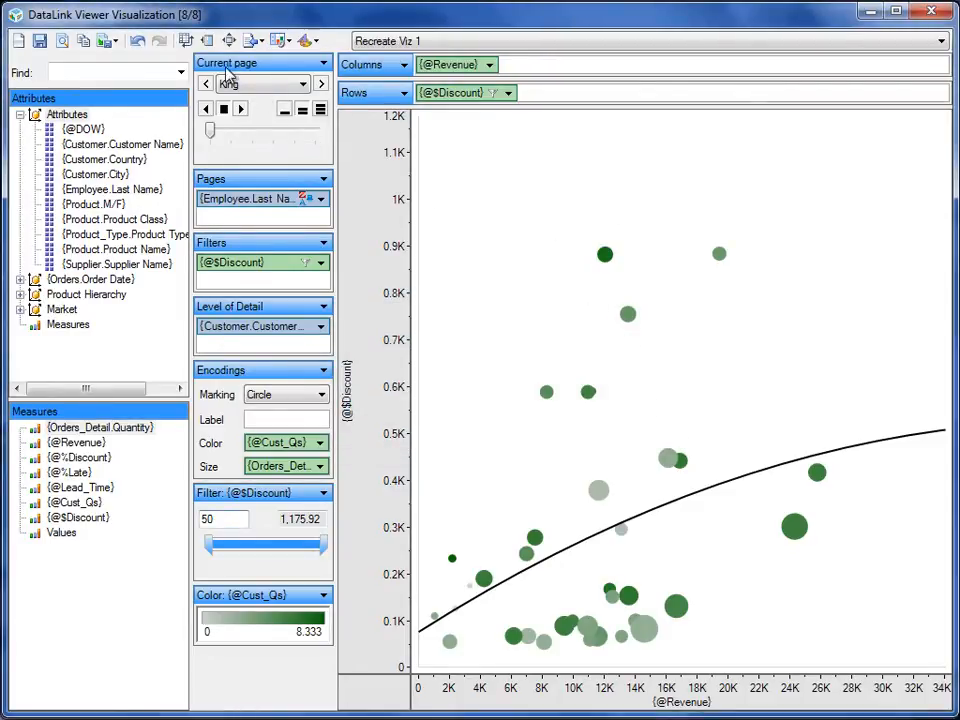
{"action": "left_click", "coordinate": [452, 41]}
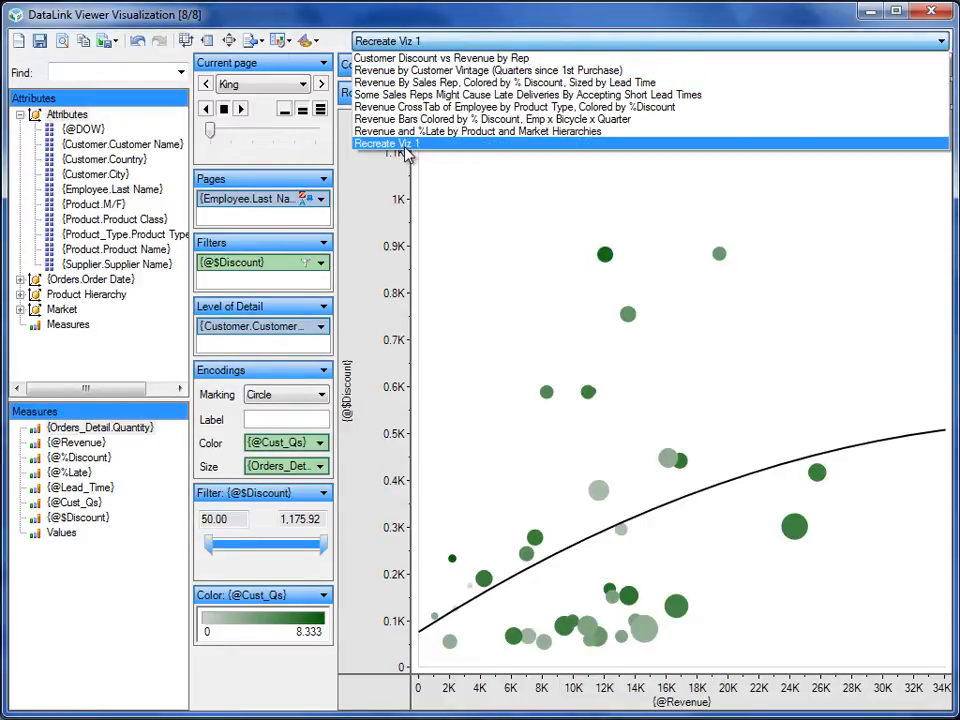
{"action": "left_click", "coordinate": [439, 47]}
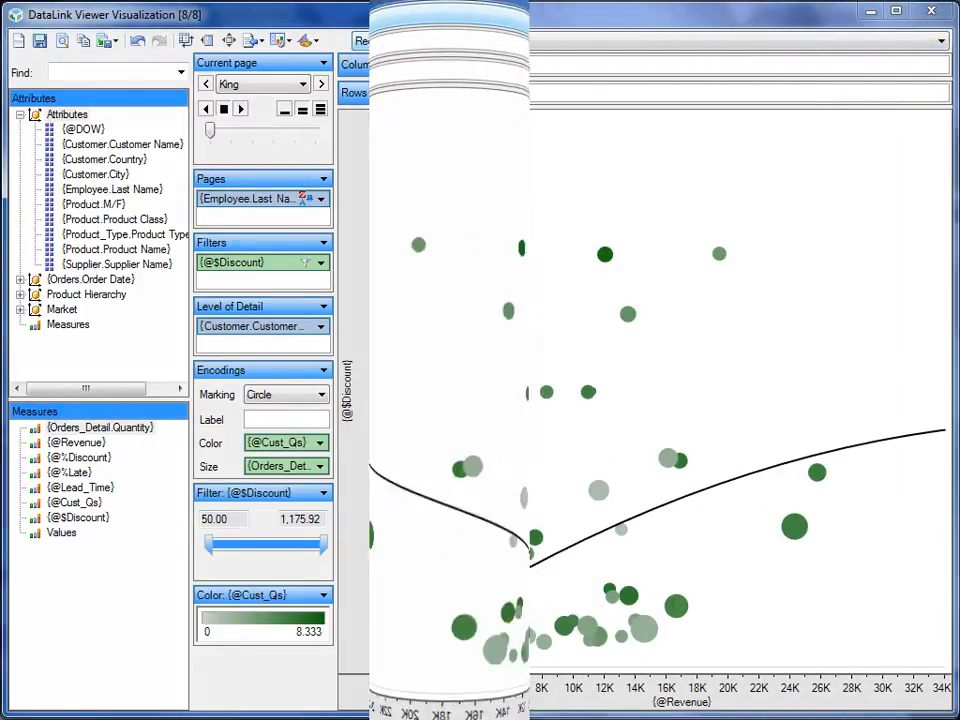
- Open the saved visualization "Revenue by Customer Vintage (Quarters since 1st Purchase)" and inspect its marks, columns and rows
{"action": "left_click", "coordinate": [491, 42]}
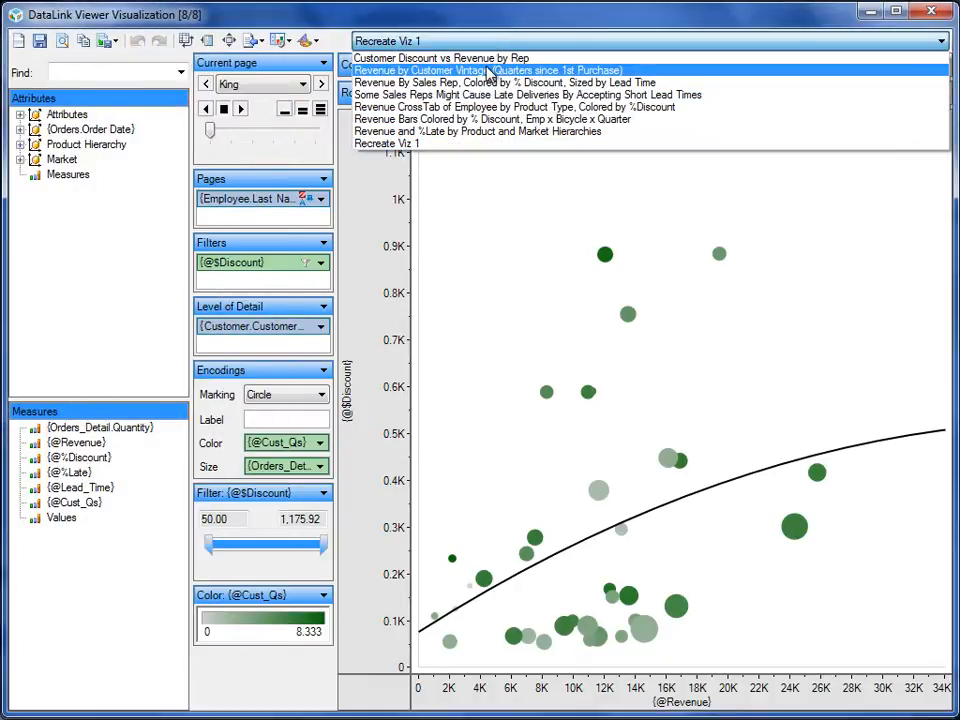
{"action": "left_click", "coordinate": [485, 70]}
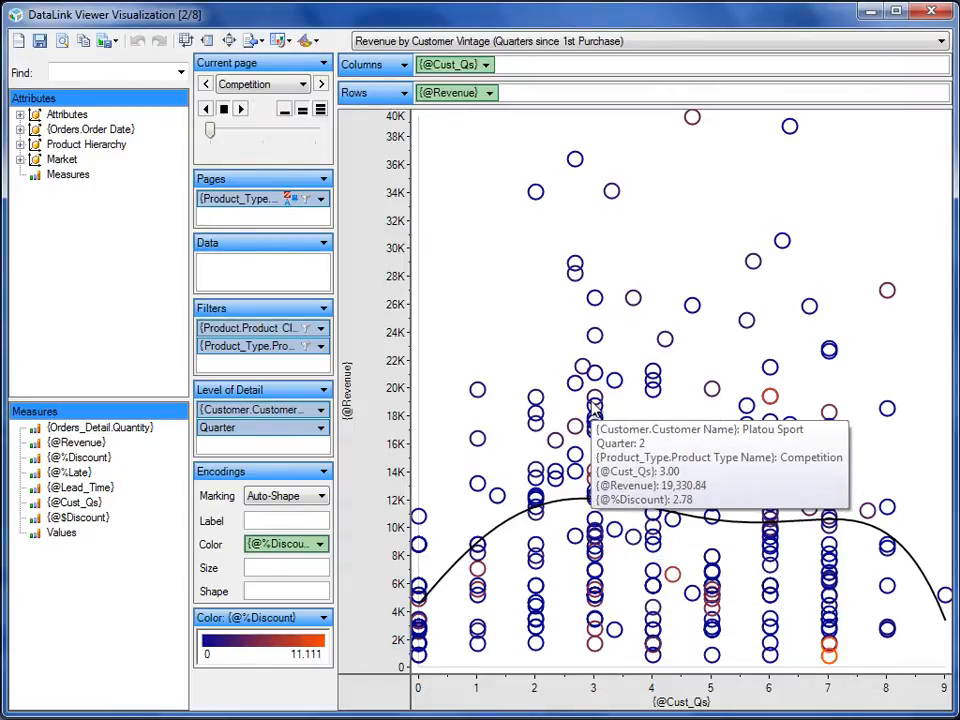
{"action": "mouse_move", "coordinate": [598, 648]}
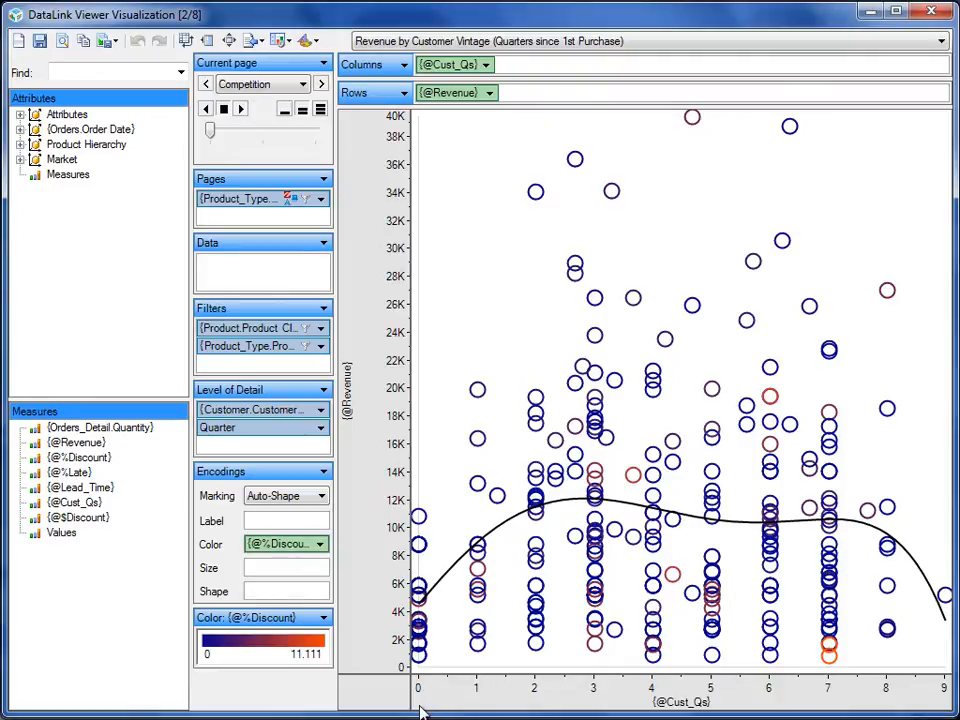
{"action": "mouse_move", "coordinate": [593, 508]}
{"action": "left_click_drag", "start_coordinate": [476, 68], "coordinate": [295, 55]}
{"action": "left_click_drag", "start_coordinate": [446, 94], "coordinate": [370, 102]}
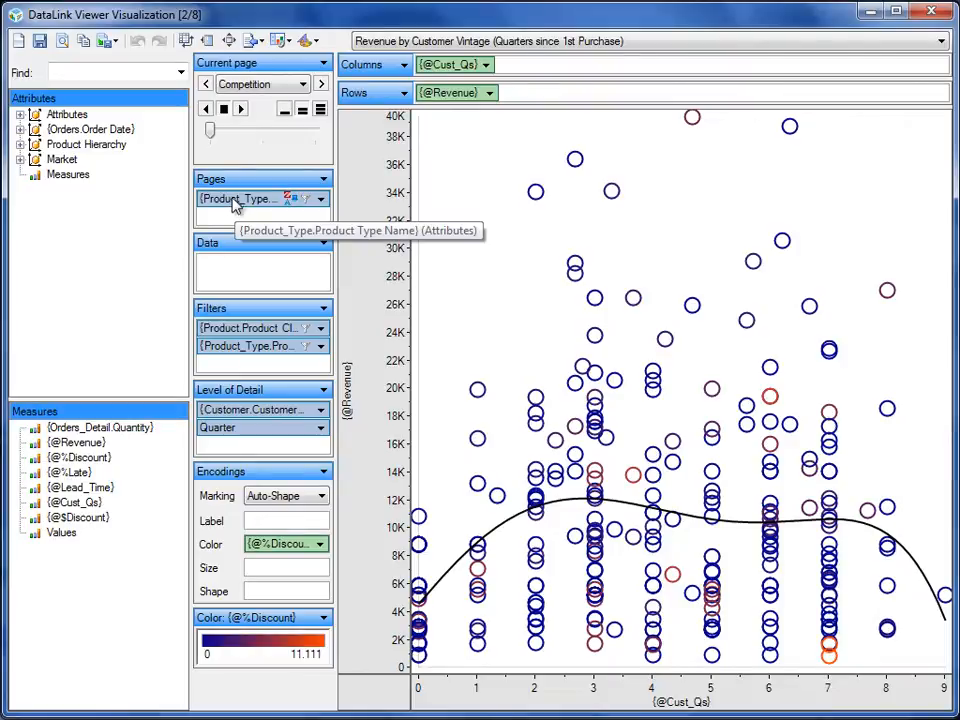
- View the Mountain and Hybrid pages of the product types, return to Competition and check the list of pages
{"action": "left_click", "coordinate": [254, 86]}
{"action": "left_click", "coordinate": [250, 114]}
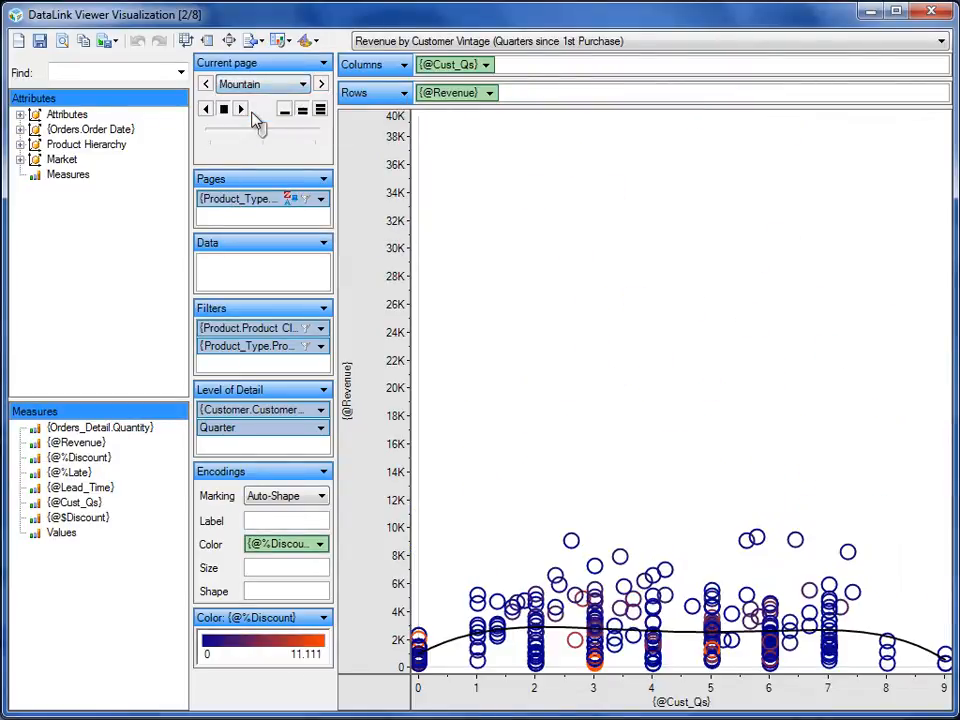
{"action": "left_click", "coordinate": [254, 88]}
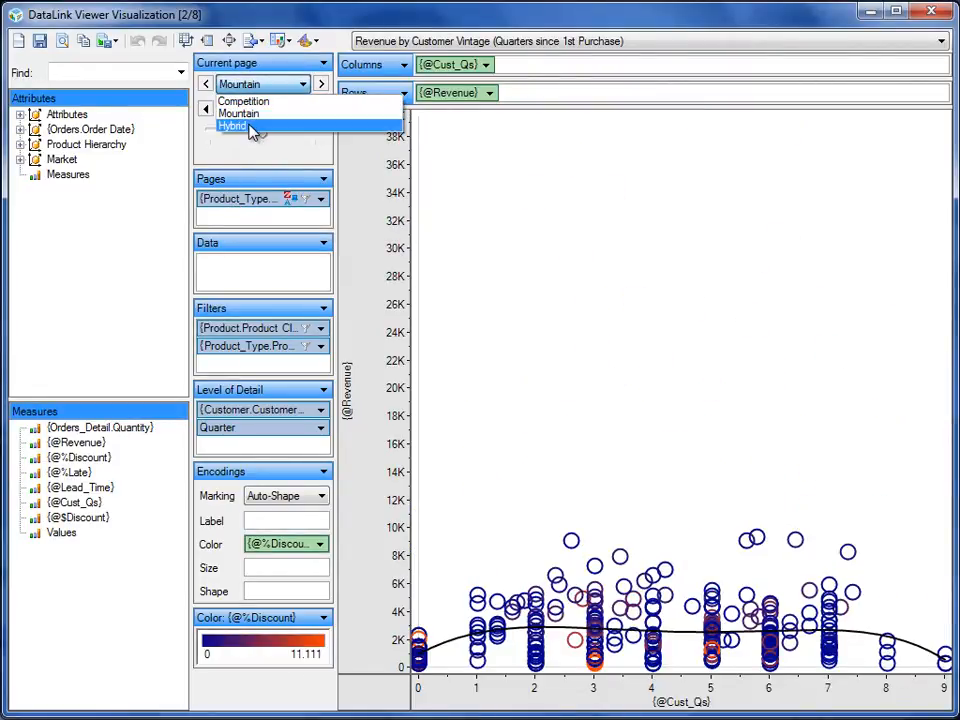
{"action": "left_click", "coordinate": [236, 126]}
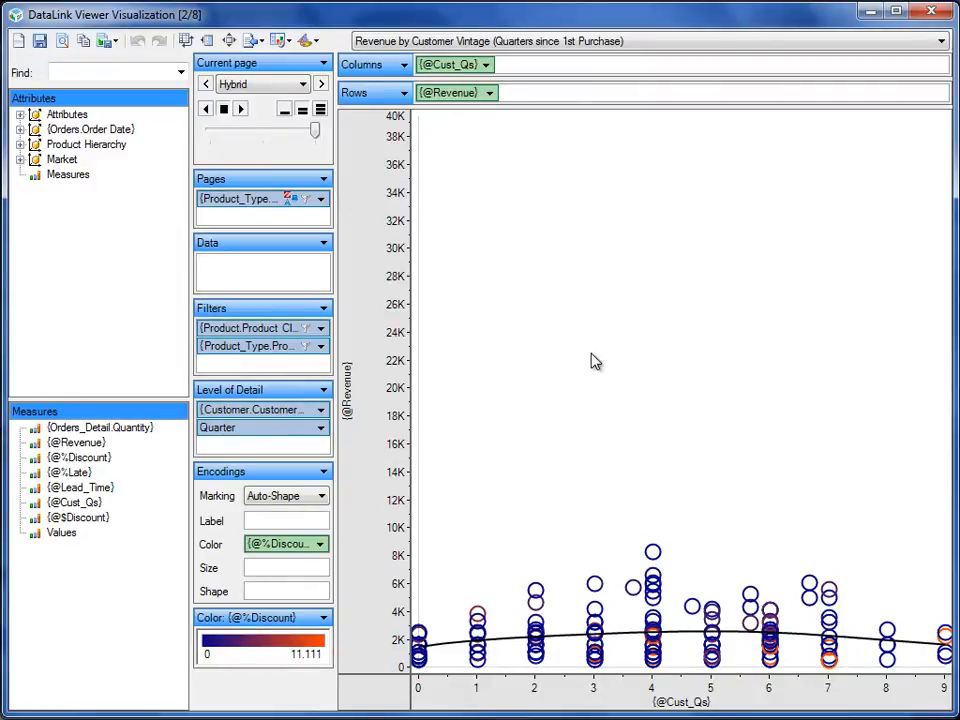
{"action": "left_click", "coordinate": [254, 84]}
{"action": "left_click", "coordinate": [255, 101]}
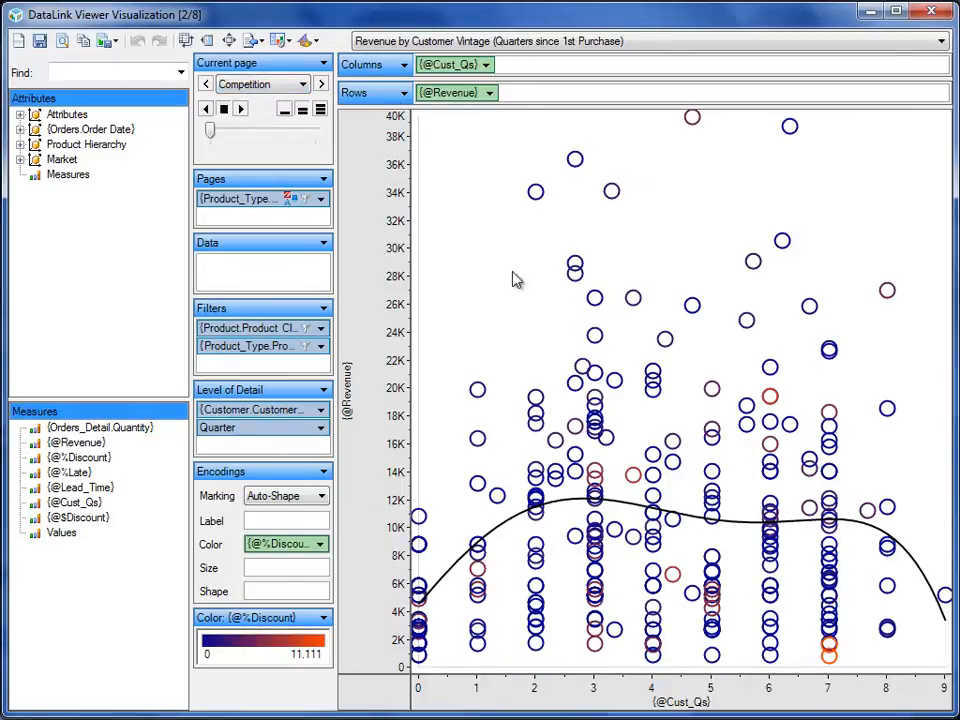
{"action": "left_click", "coordinate": [232, 86]}
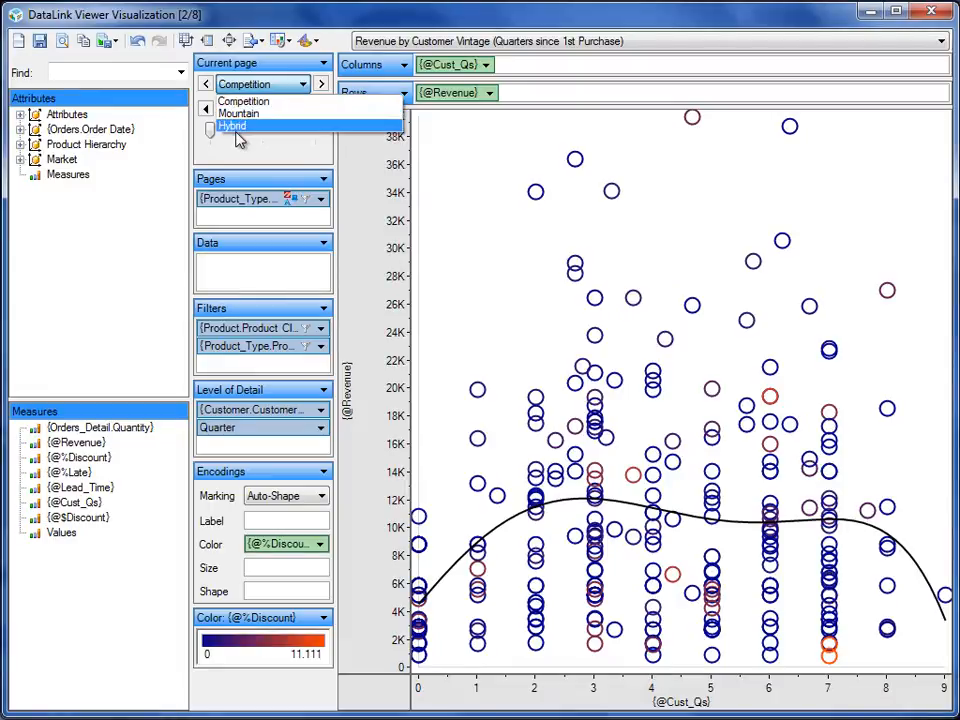
{"action": "left_click", "coordinate": [255, 101]}
{"action": "right_click", "coordinate": [240, 200]}
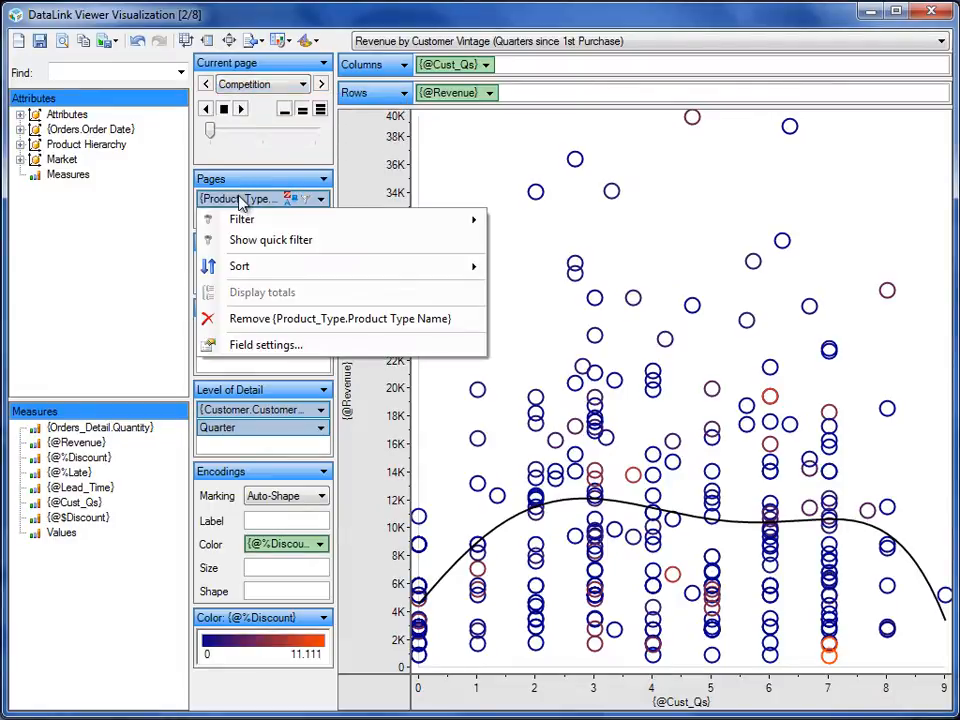
{"action": "mouse_move", "coordinate": [240, 266]}
{"action": "left_click", "coordinate": [540, 343]}
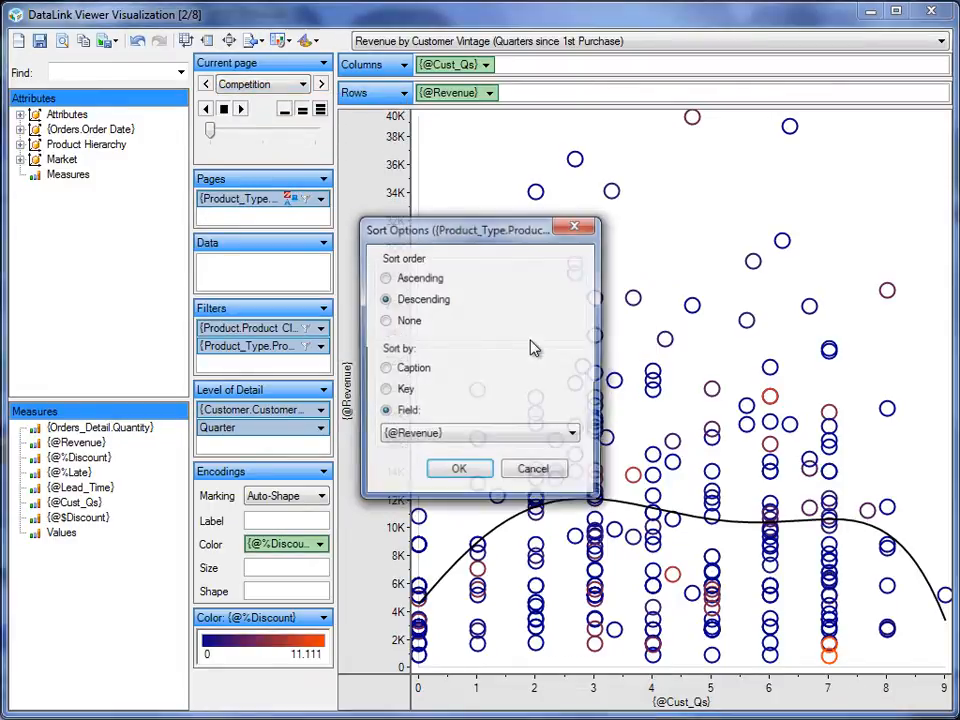
{"action": "left_click", "coordinate": [455, 473]}
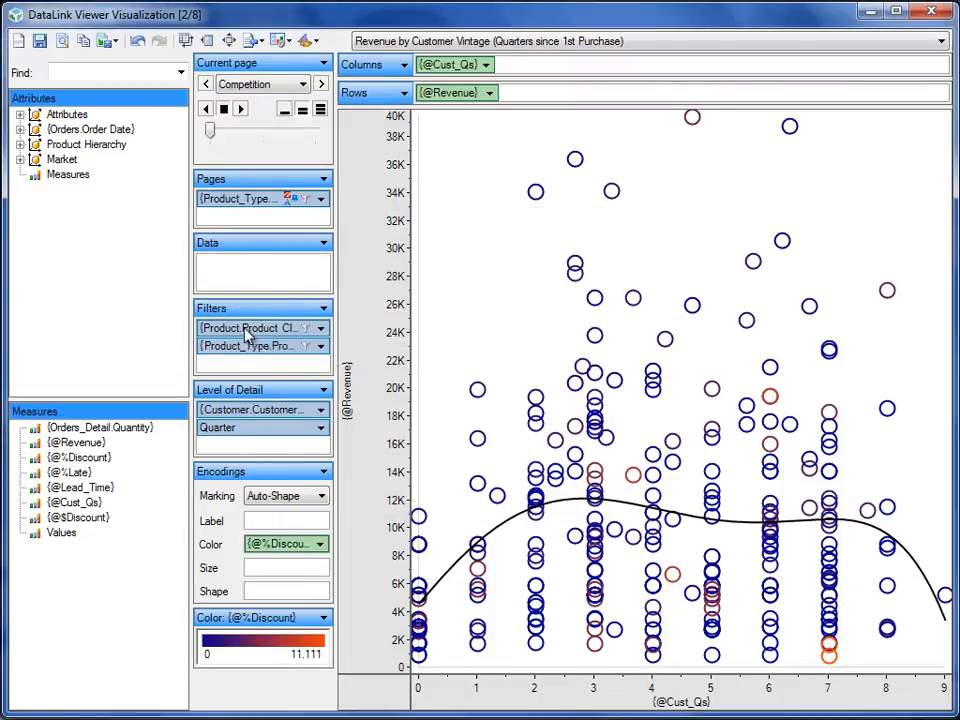
- Show quick filters for the product class and the {Product_Type.Product Type Name} filter fields
{"action": "right_click", "coordinate": [246, 331]}
{"action": "left_click", "coordinate": [253, 369]}
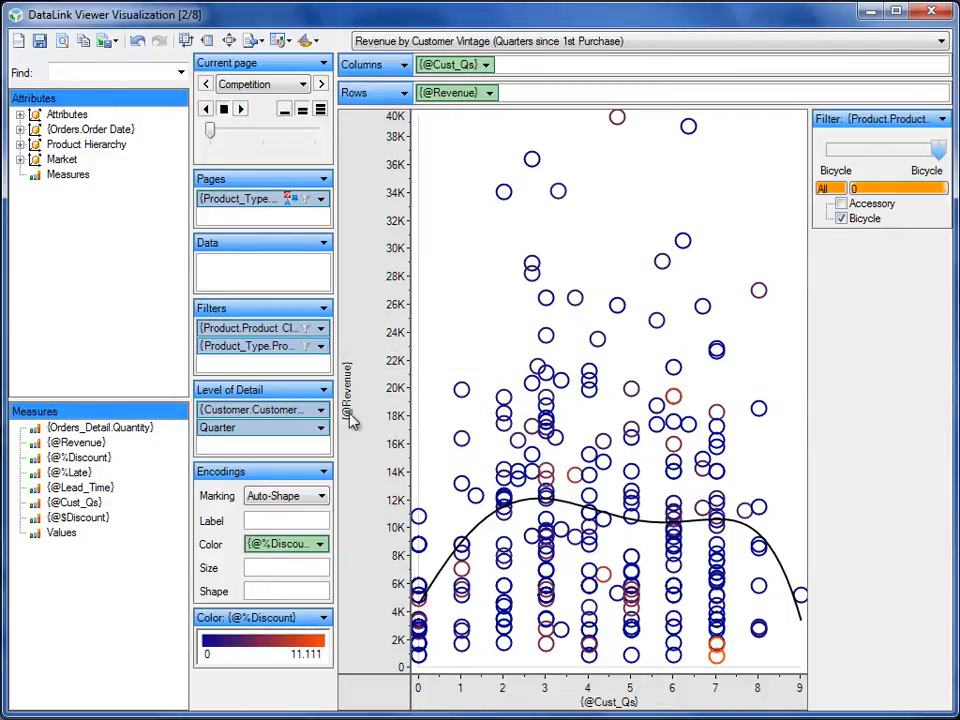
{"action": "right_click", "coordinate": [250, 352]}
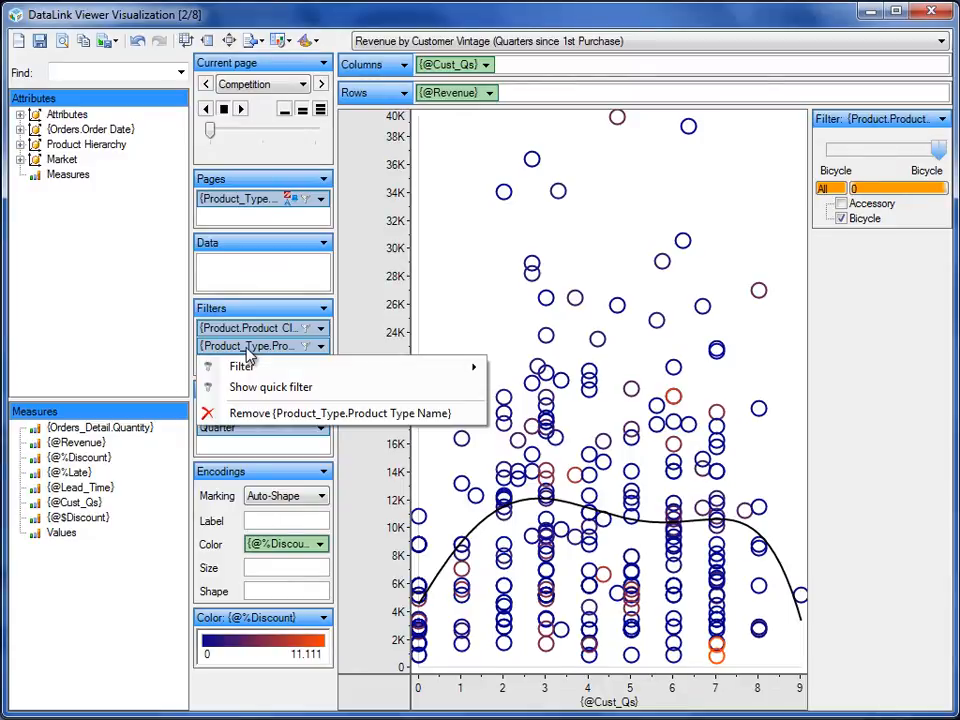
{"action": "left_click", "coordinate": [258, 388]}
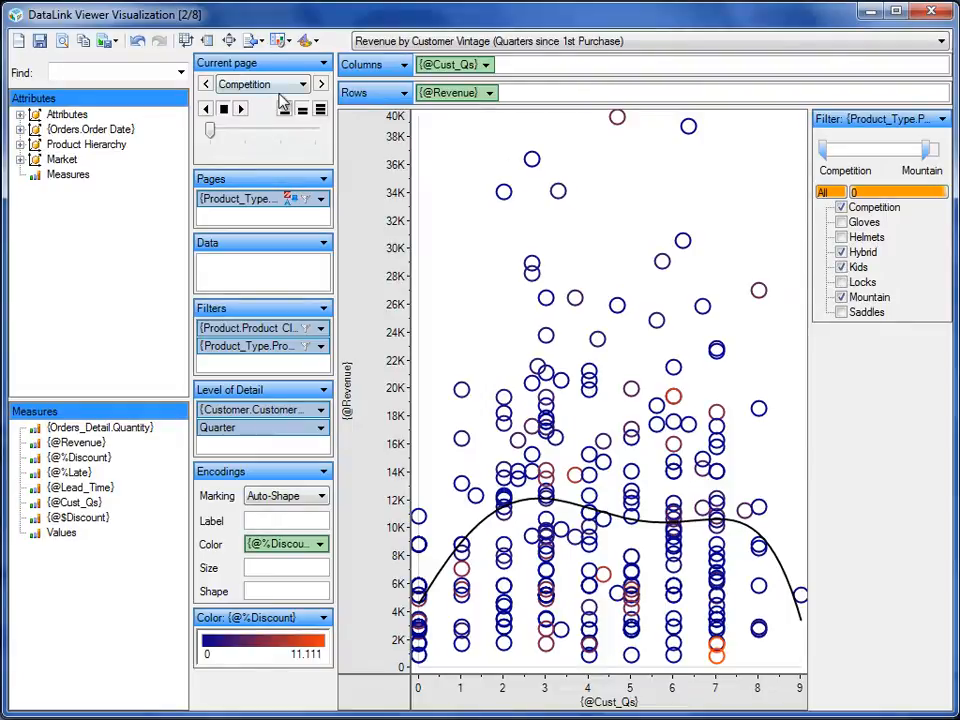
- Check the page list, exclude Kids from the product type quick filter and check the list of pages again
{"action": "left_click", "coordinate": [284, 91]}
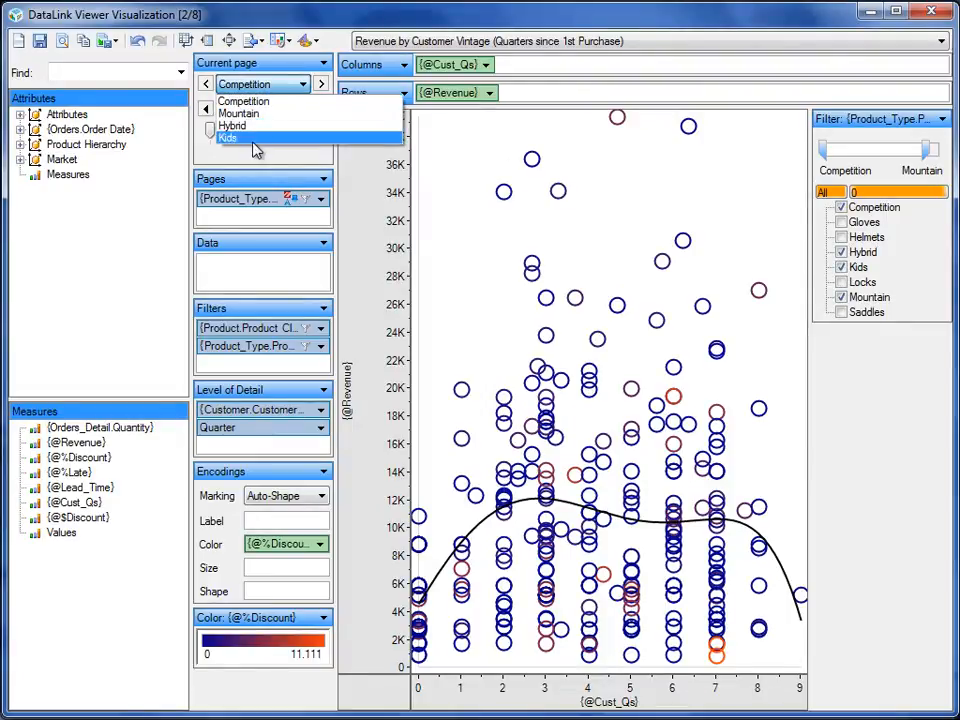
{"action": "left_click", "coordinate": [279, 92]}
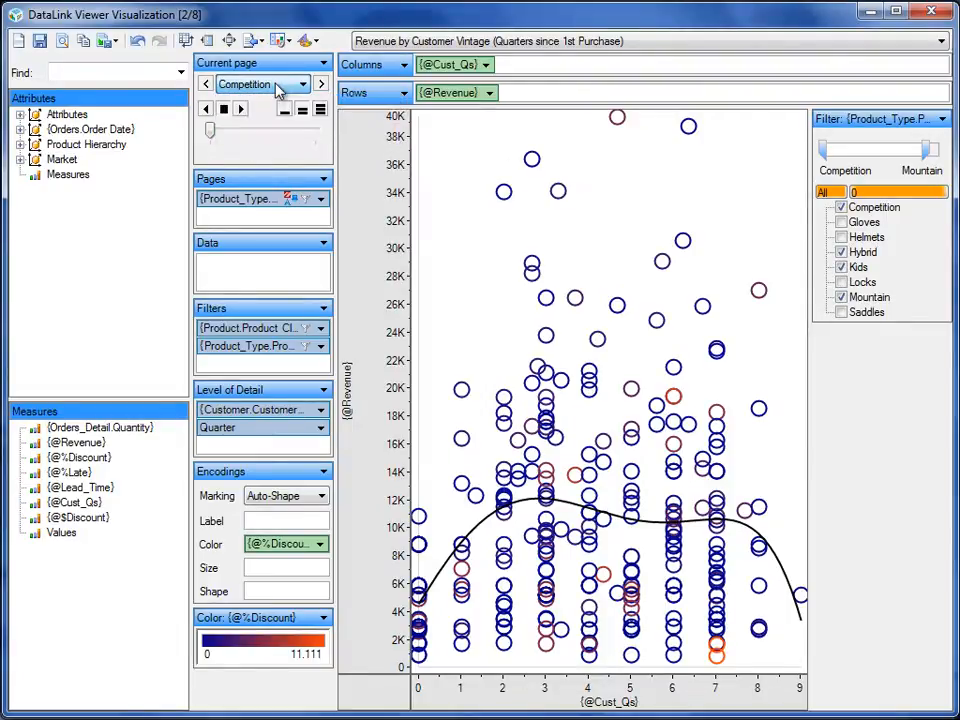
{"action": "left_click", "coordinate": [841, 266]}
{"action": "left_click", "coordinate": [255, 84]}
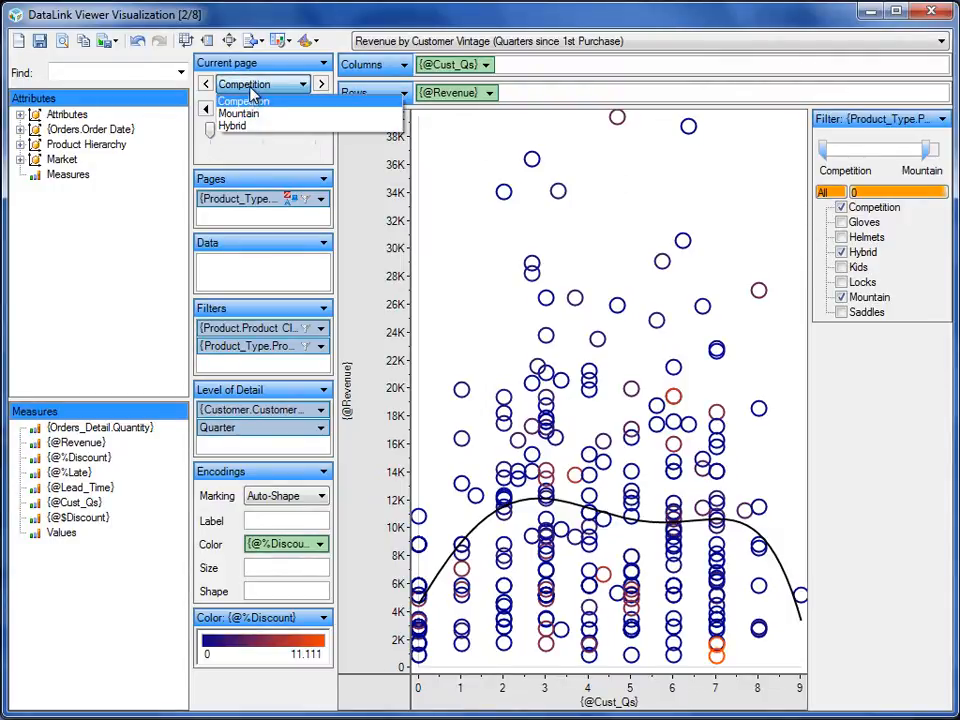
{"action": "left_click", "coordinate": [258, 88]}
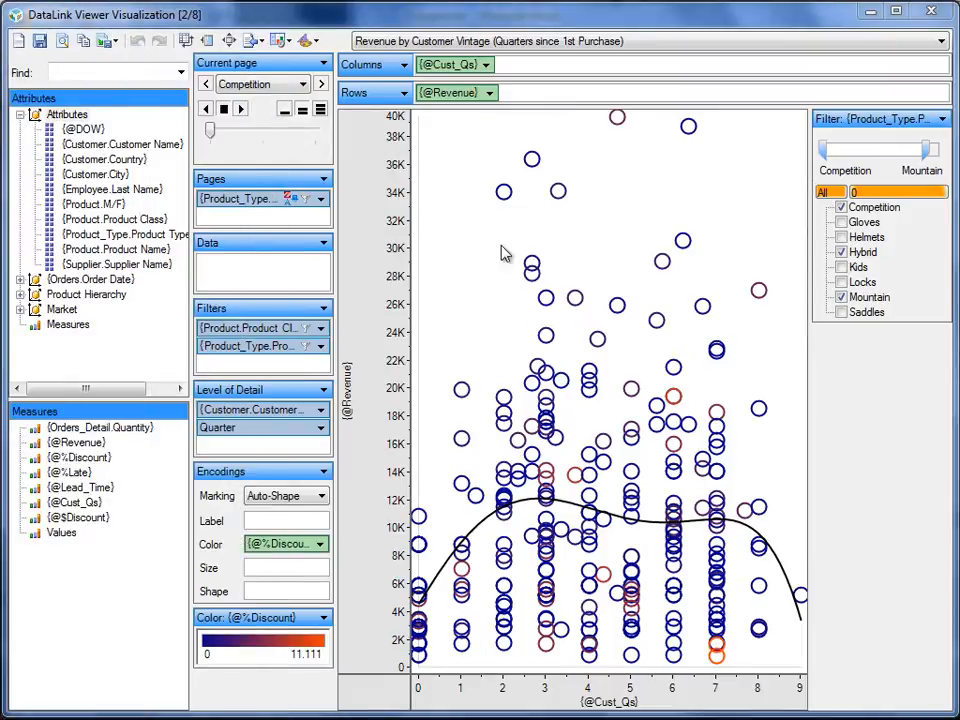
- Open the saved visualization "Revenue By Sales Rep, Colored by % Discount, Sized by Lead Time" and examine its lines
{"action": "left_click", "coordinate": [590, 47]}
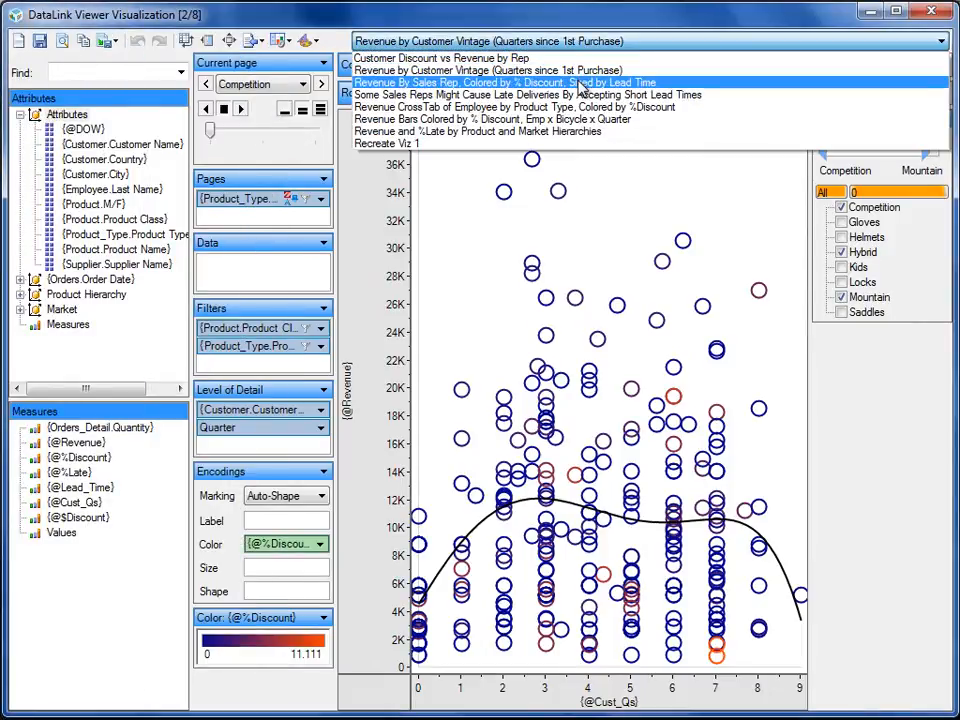
{"action": "left_click", "coordinate": [578, 87]}
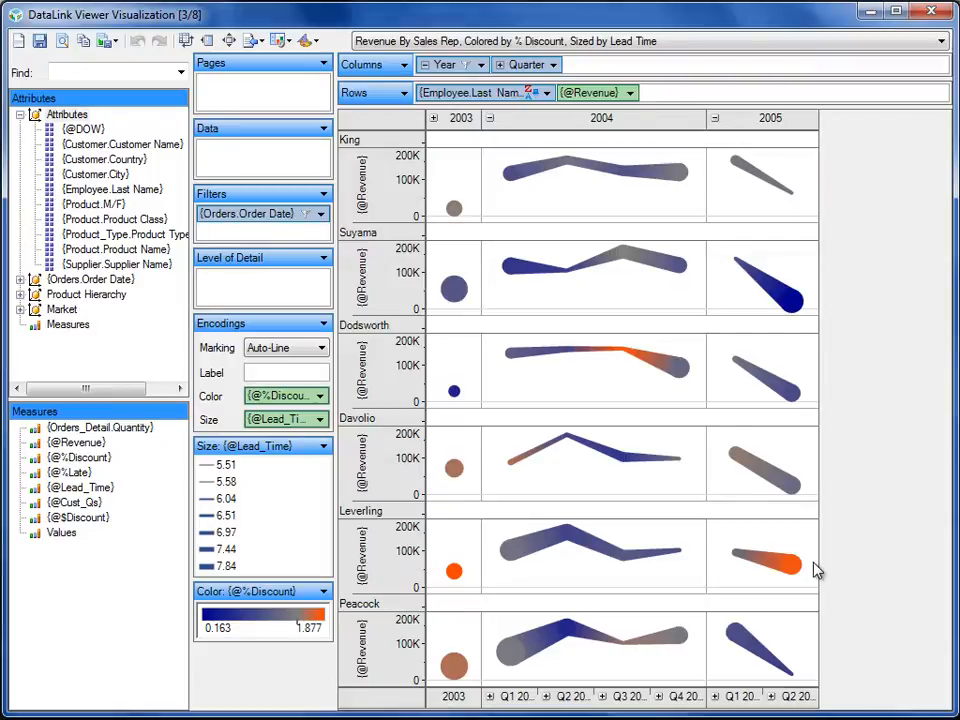
{"action": "mouse_move", "coordinate": [795, 571]}
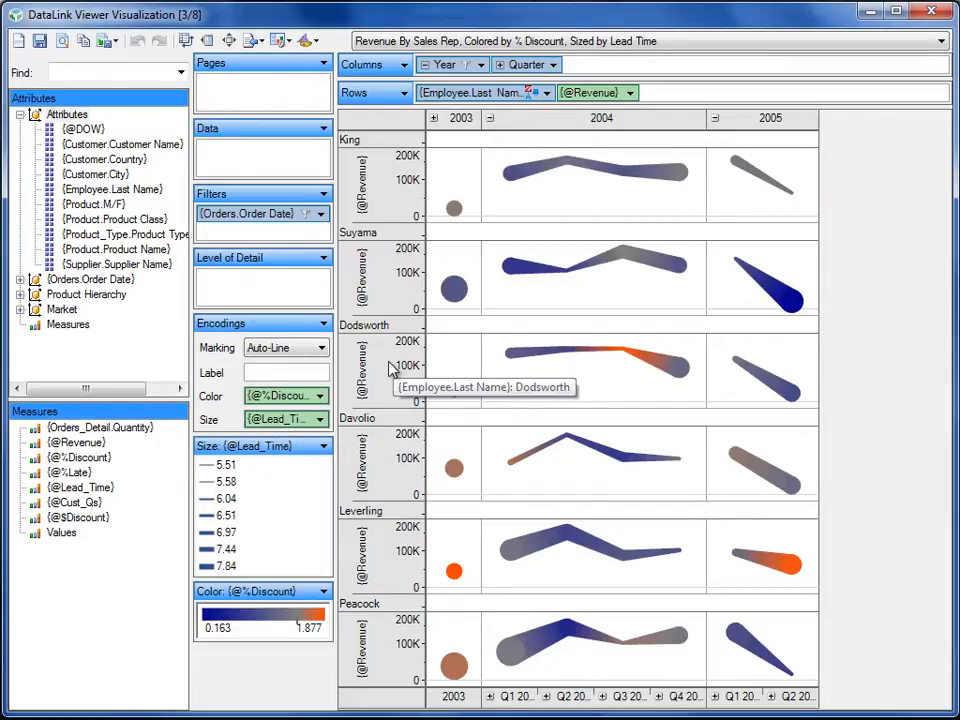
{"action": "mouse_move", "coordinate": [624, 358]}
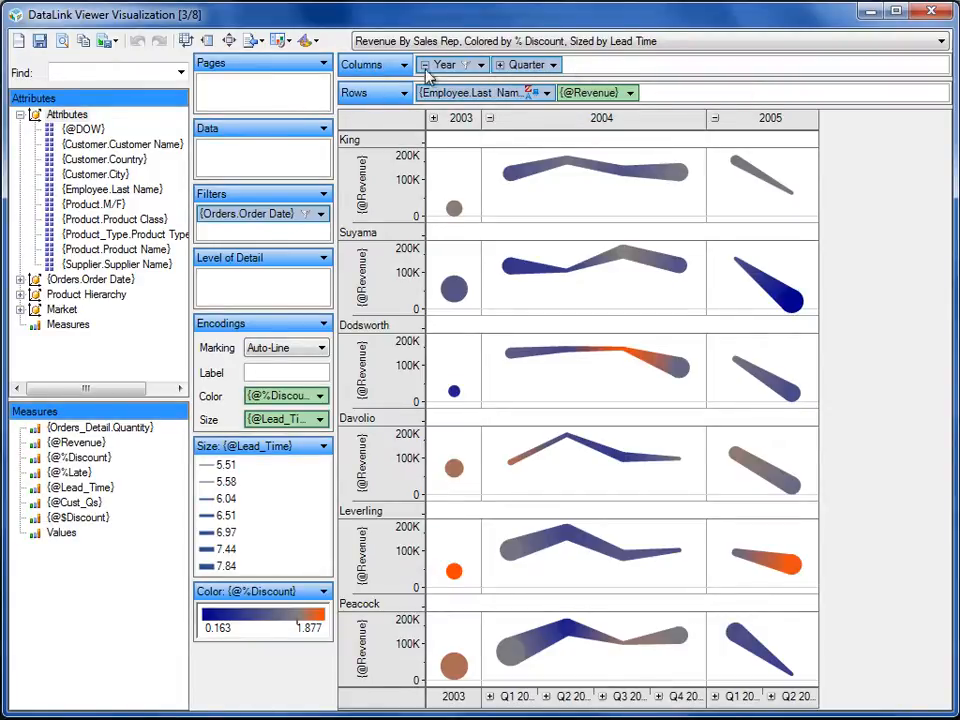
- Expand the {Orders.Order Date} hierarchy in the attributes to its date levels and collapse the chart columns to Year
{"action": "left_click", "coordinate": [20, 279]}
{"action": "left_click", "coordinate": [34, 280]}
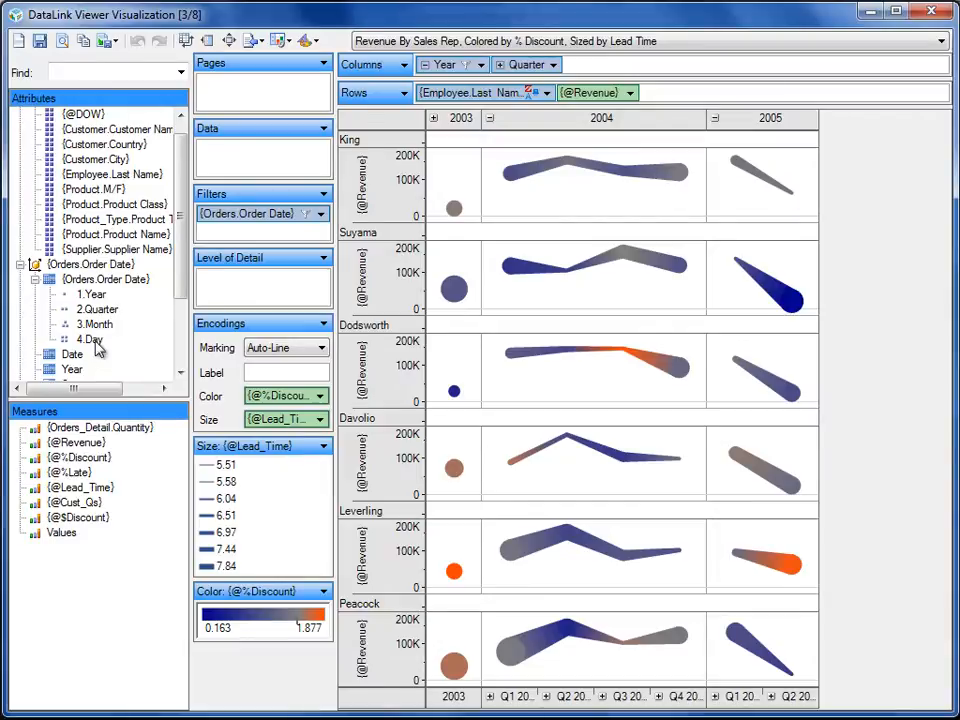
{"action": "left_click", "coordinate": [424, 65]}
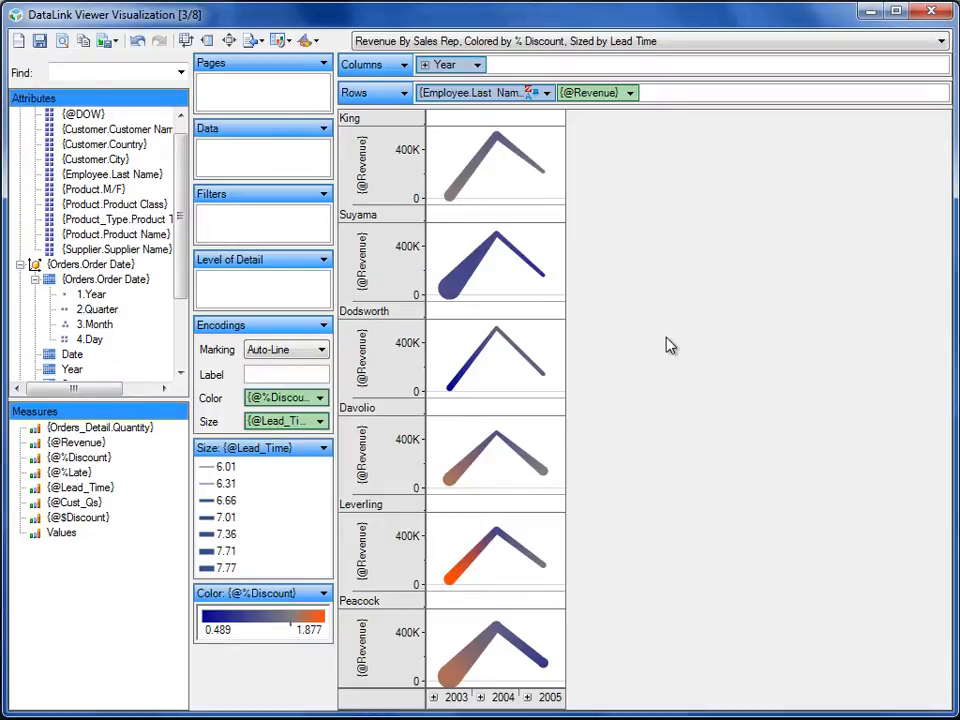
- Drill the chart's date columns down from Year to Quarter and Month
{"action": "left_click", "coordinate": [425, 65]}
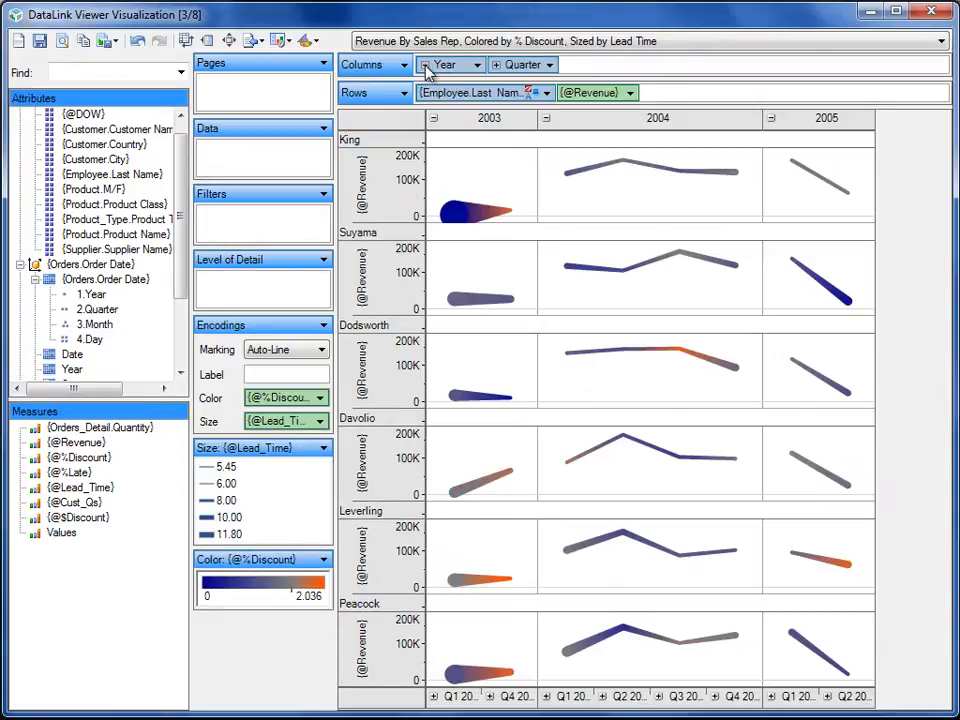
{"action": "left_click", "coordinate": [494, 65]}
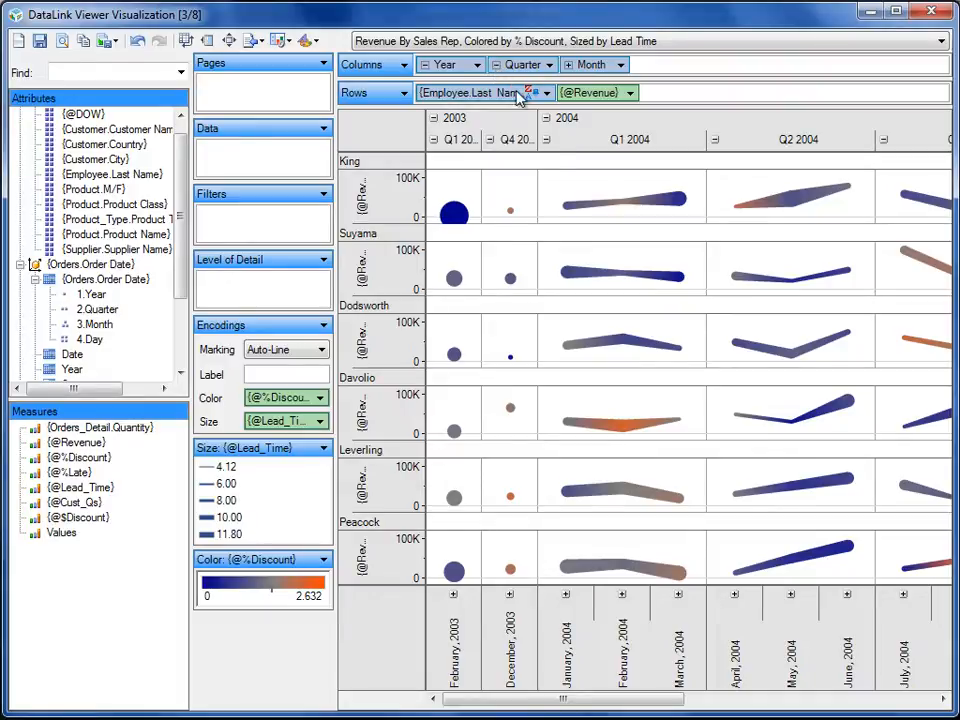
{"action": "left_click_drag", "start_coordinate": [584, 703], "coordinate": [553, 699]}
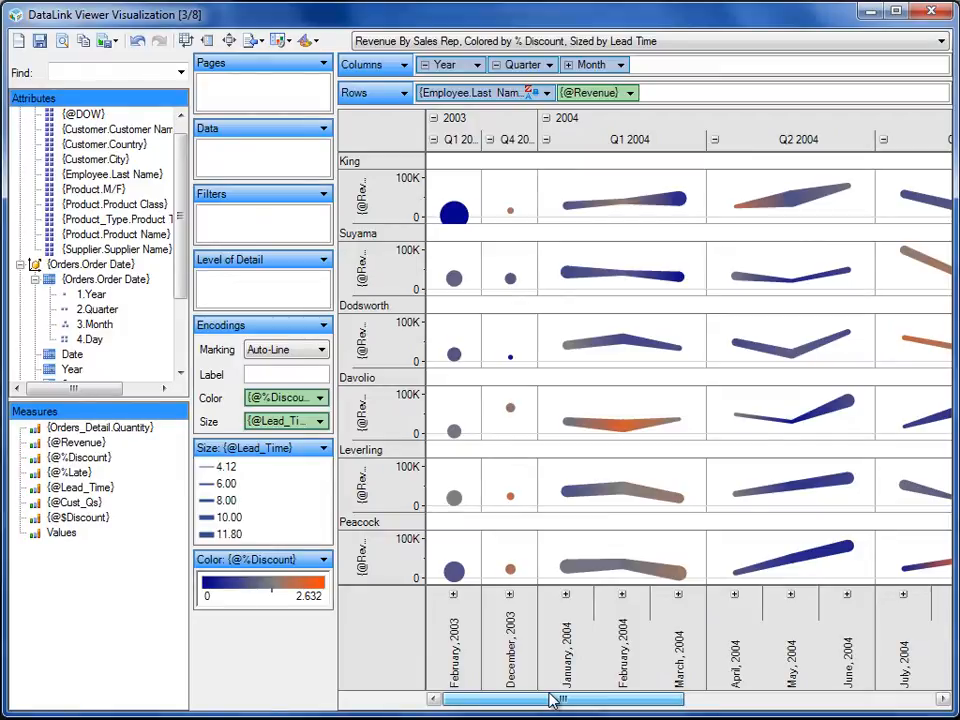
- Try the order date columns as a continuous axis and undo the change
{"action": "left_click", "coordinate": [456, 68]}
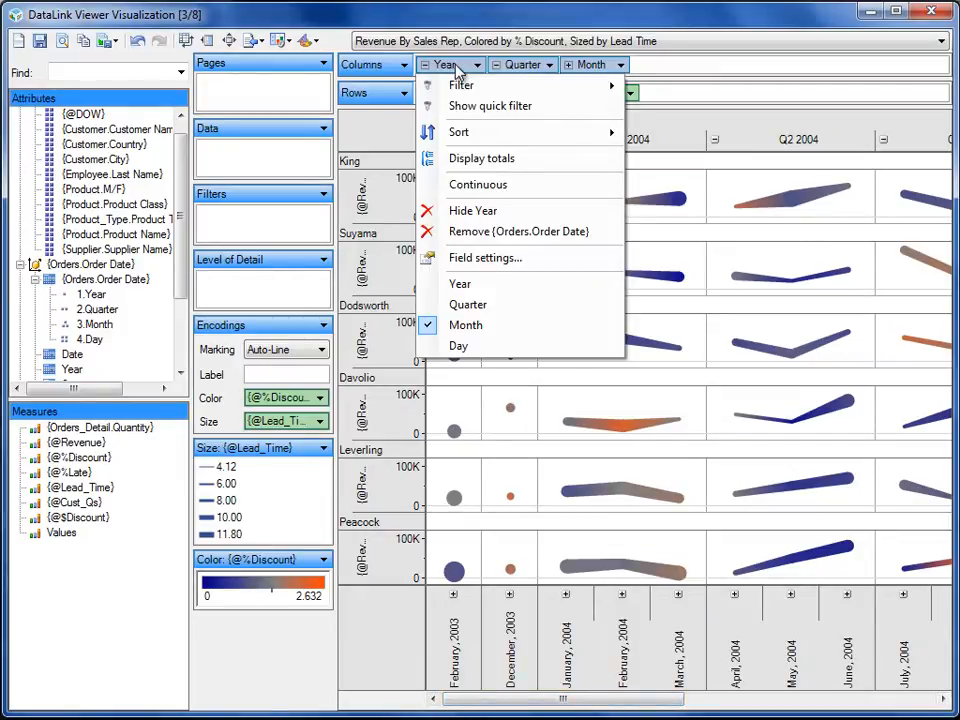
{"action": "left_click", "coordinate": [472, 186]}
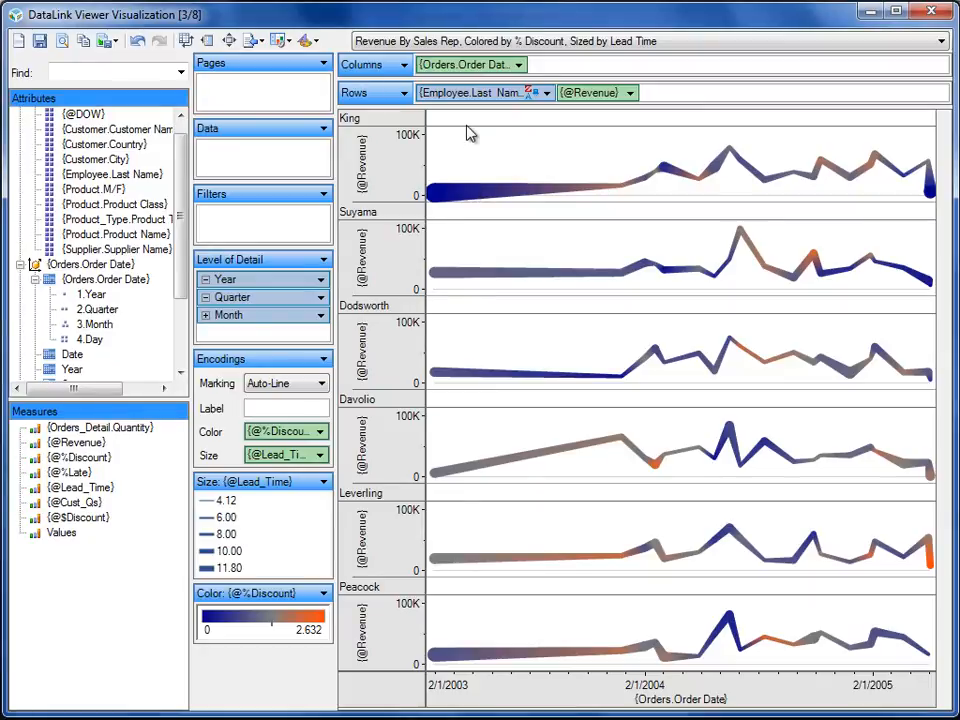
{"action": "key", "text": "ctrl+z"}
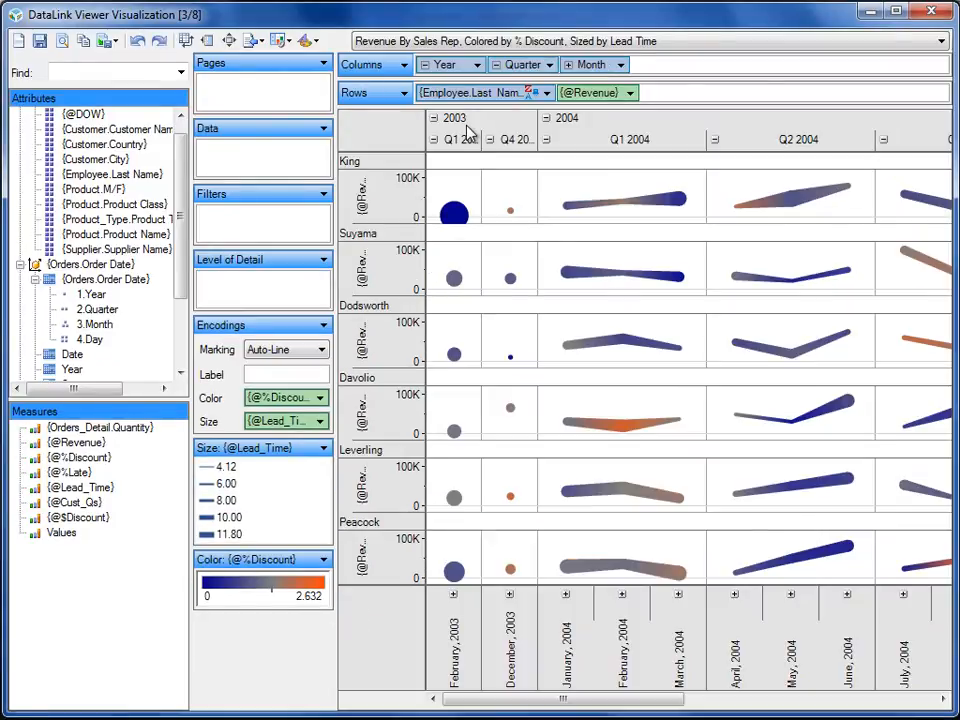
- Roll the date columns back up to Year and expand only 2004 and 2005 into quarters
{"action": "left_click", "coordinate": [495, 64]}
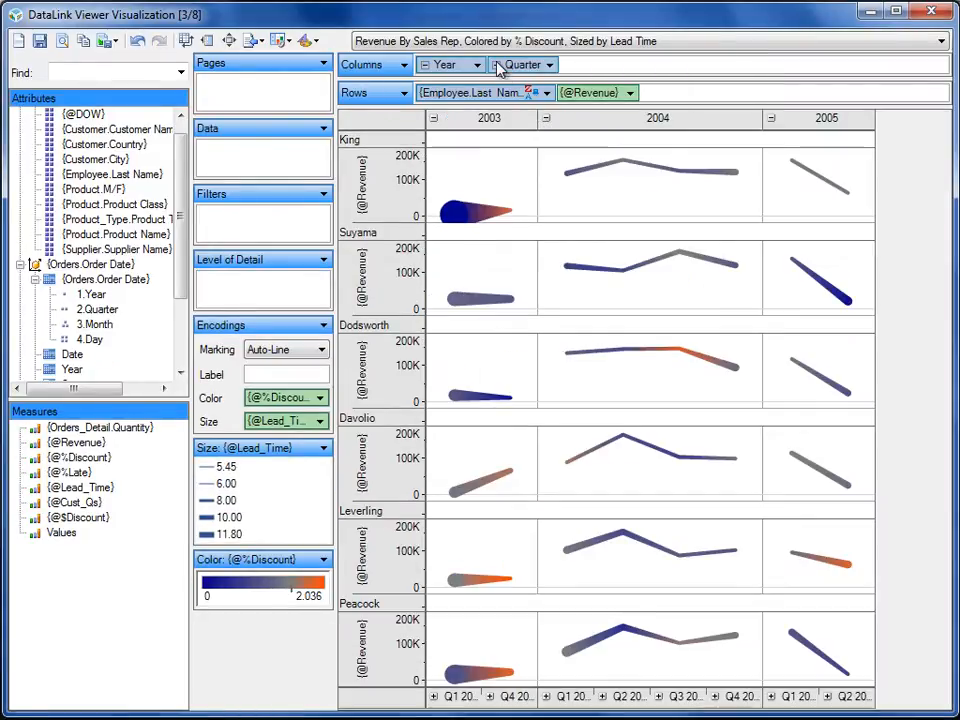
{"action": "left_click", "coordinate": [425, 65]}
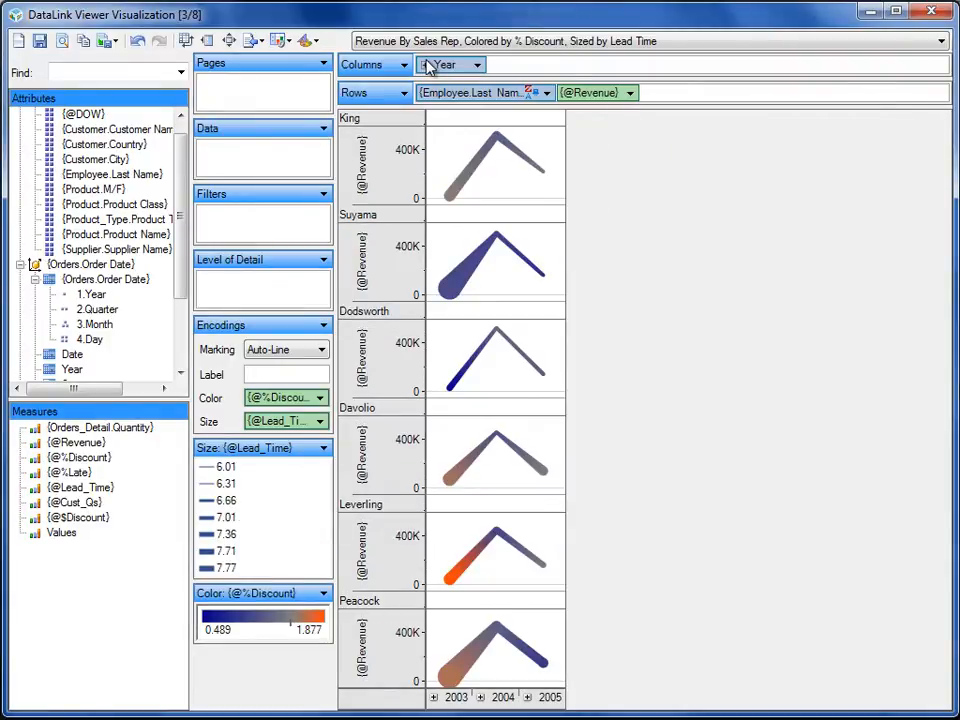
{"action": "left_click", "coordinate": [480, 699]}
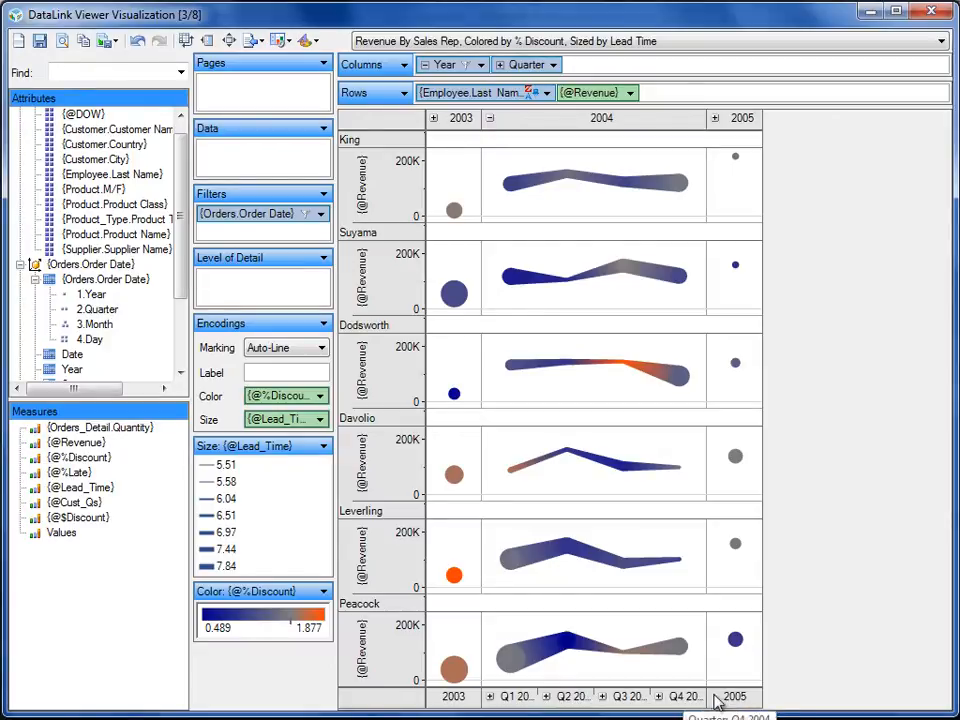
{"action": "left_click", "coordinate": [715, 119]}
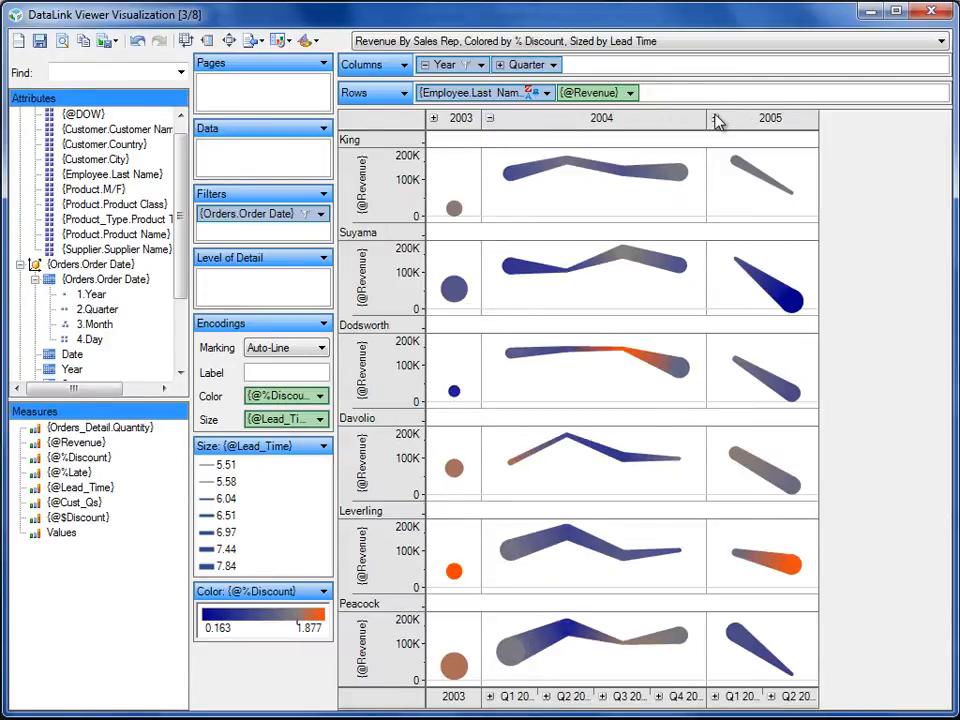
- Roll the date columns up to Year, expand them to Quarter, and collapse only 2003 back to its year
{"action": "left_click", "coordinate": [715, 696]}
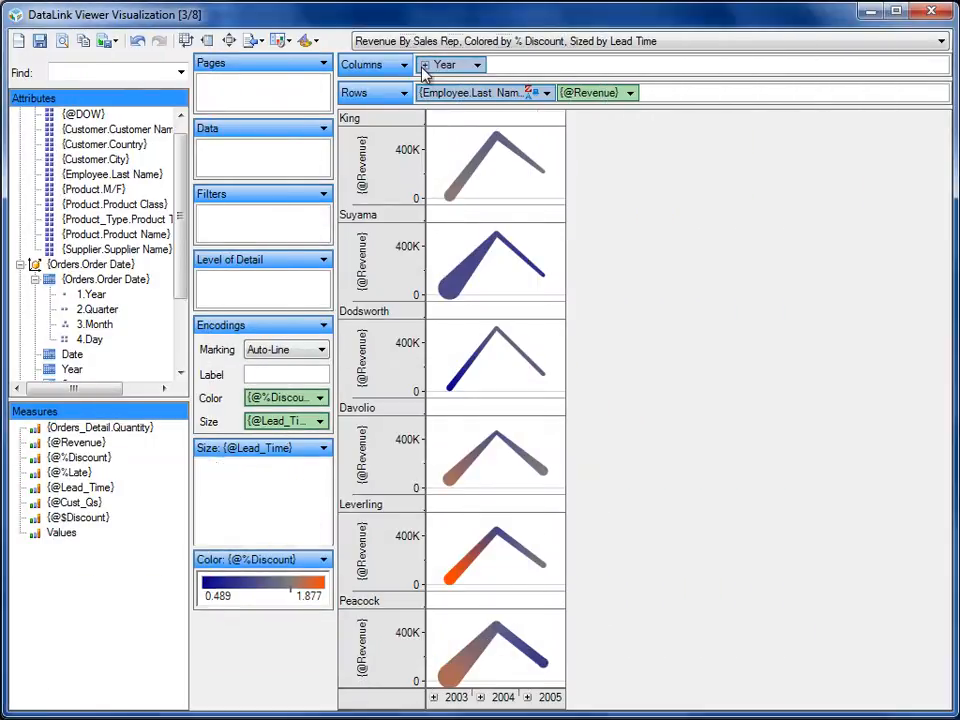
{"action": "left_click", "coordinate": [424, 65]}
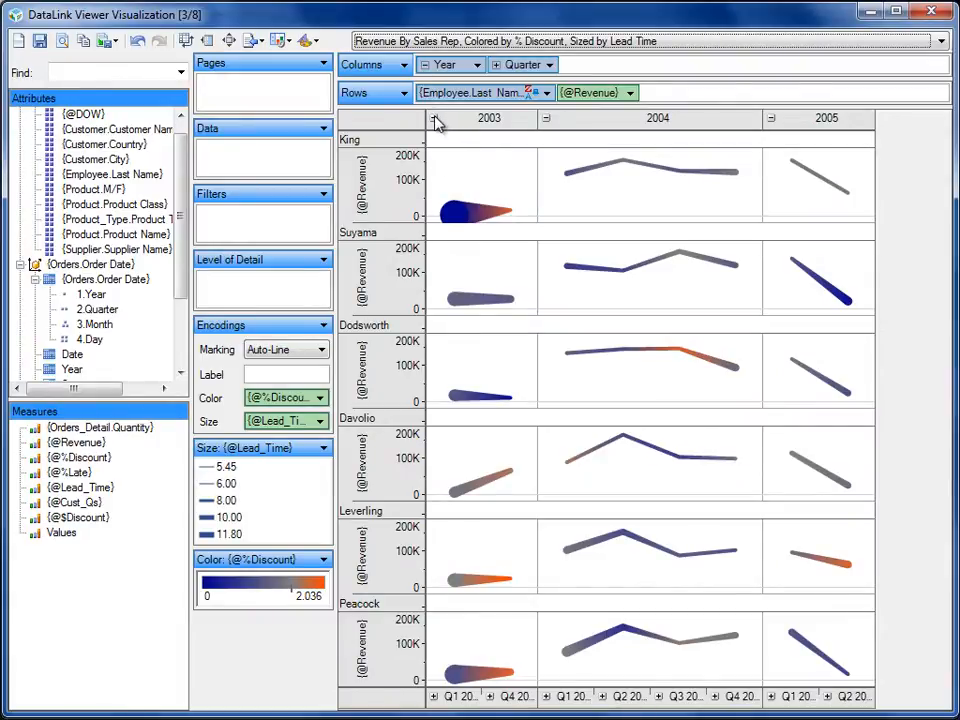
{"action": "left_click", "coordinate": [434, 119]}
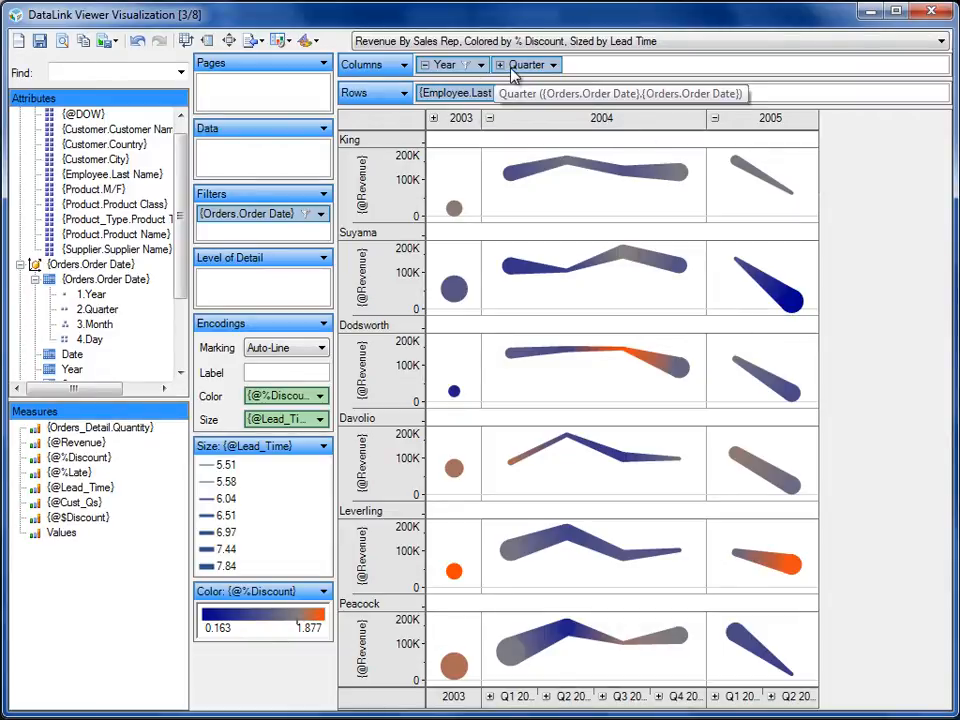
- Try the Bar marking on the revenue chart and switch the marking back to a line
{"action": "left_click", "coordinate": [299, 345]}
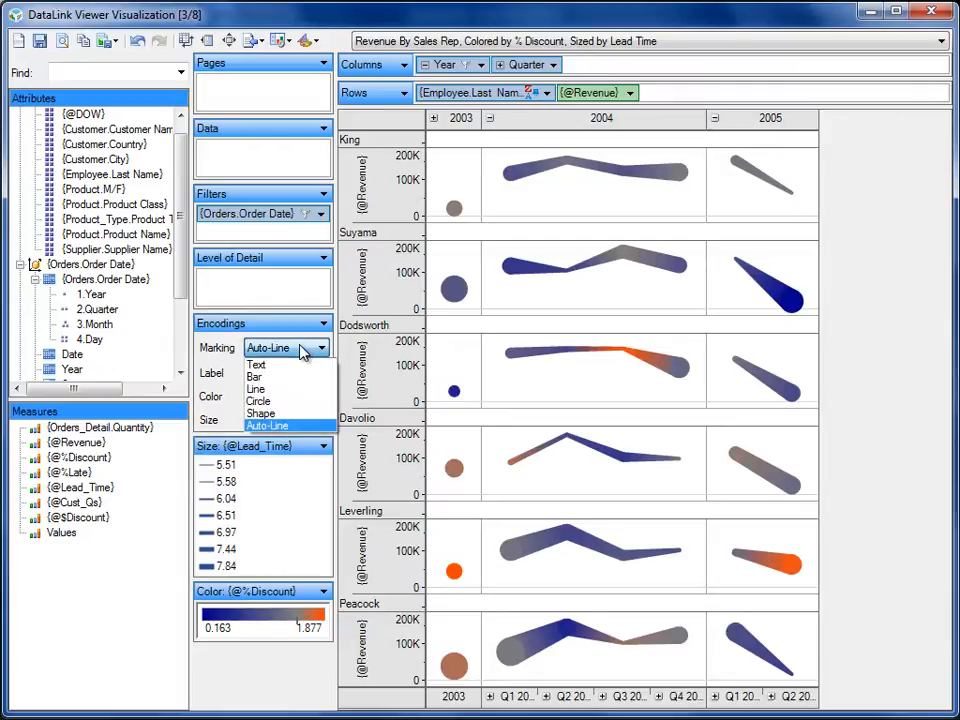
{"action": "left_click", "coordinate": [264, 378]}
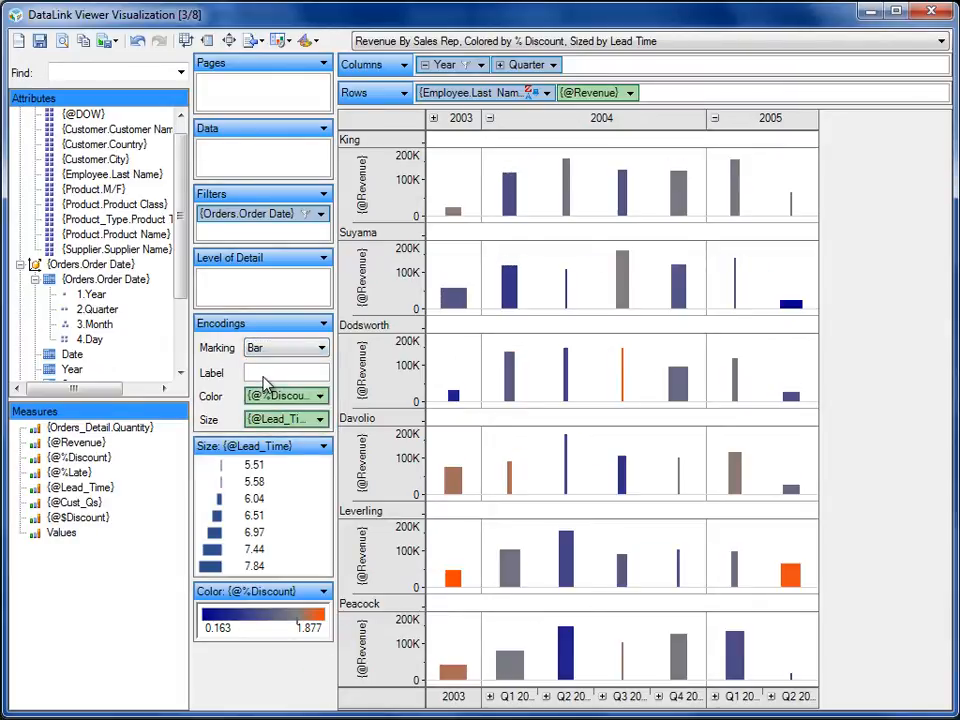
{"action": "left_click", "coordinate": [300, 347]}
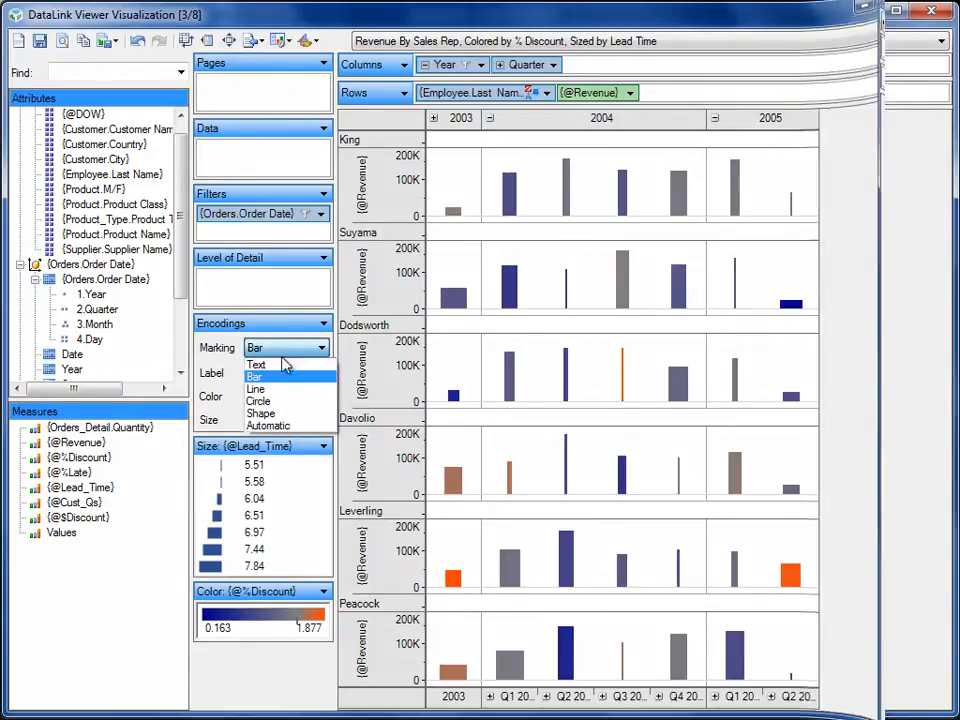
{"action": "left_click", "coordinate": [262, 388]}
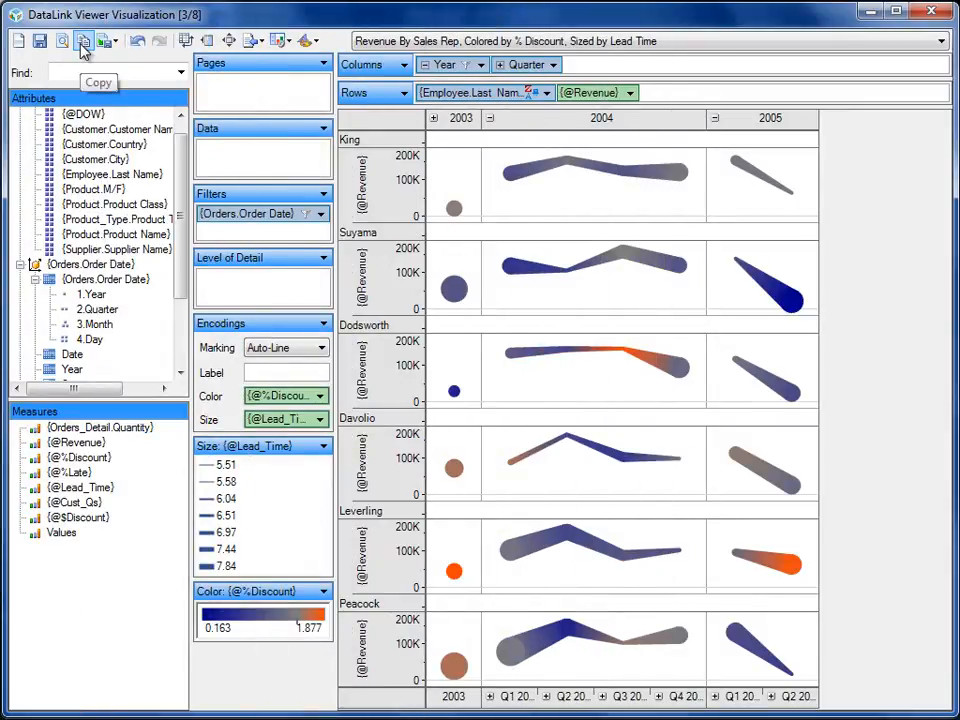
- Copy the visualization display and paste it into the blank document in Microsoft Word
{"action": "key", "text": "F1"}
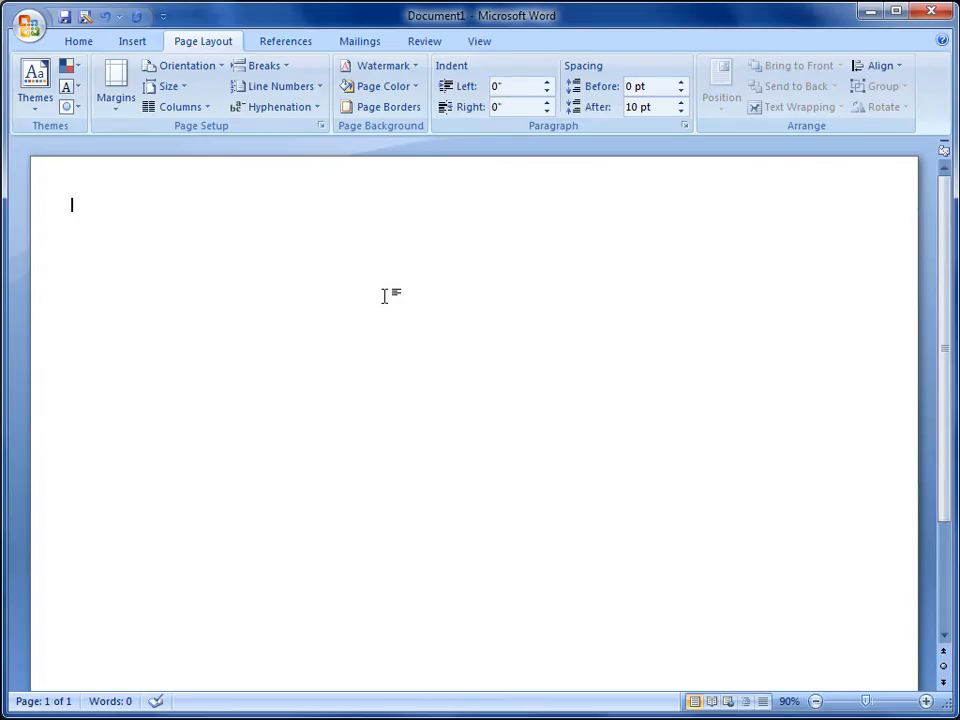
{"action": "key", "text": "ctrl+v"}
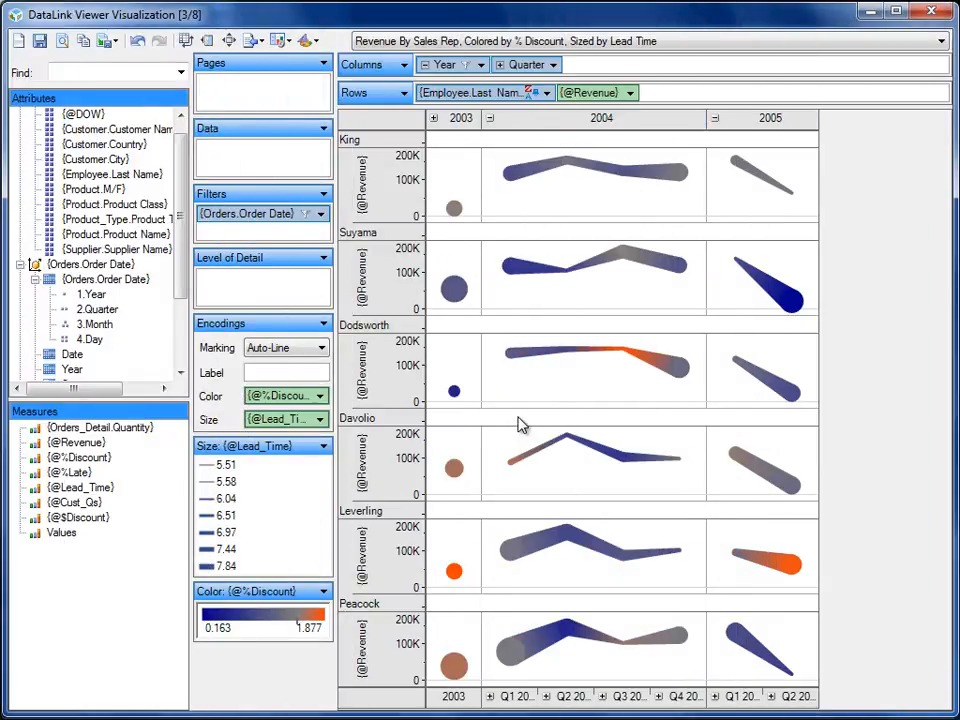
- Open the visualization's PDF export options and review the layout, page setup and document settings
{"action": "left_click", "coordinate": [117, 45]}
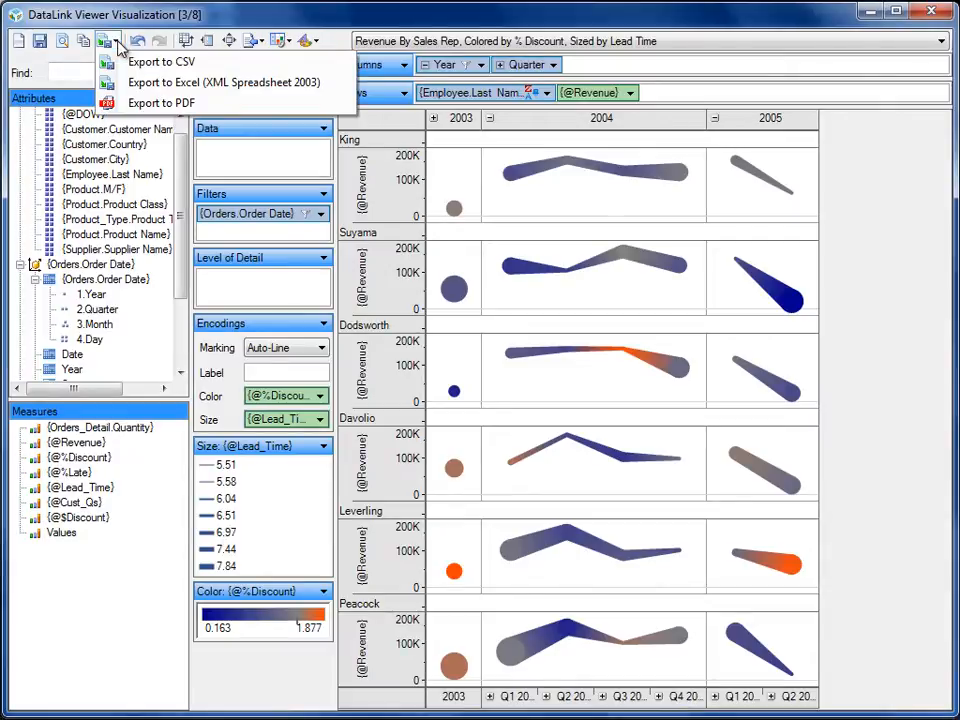
{"action": "left_click", "coordinate": [137, 104]}
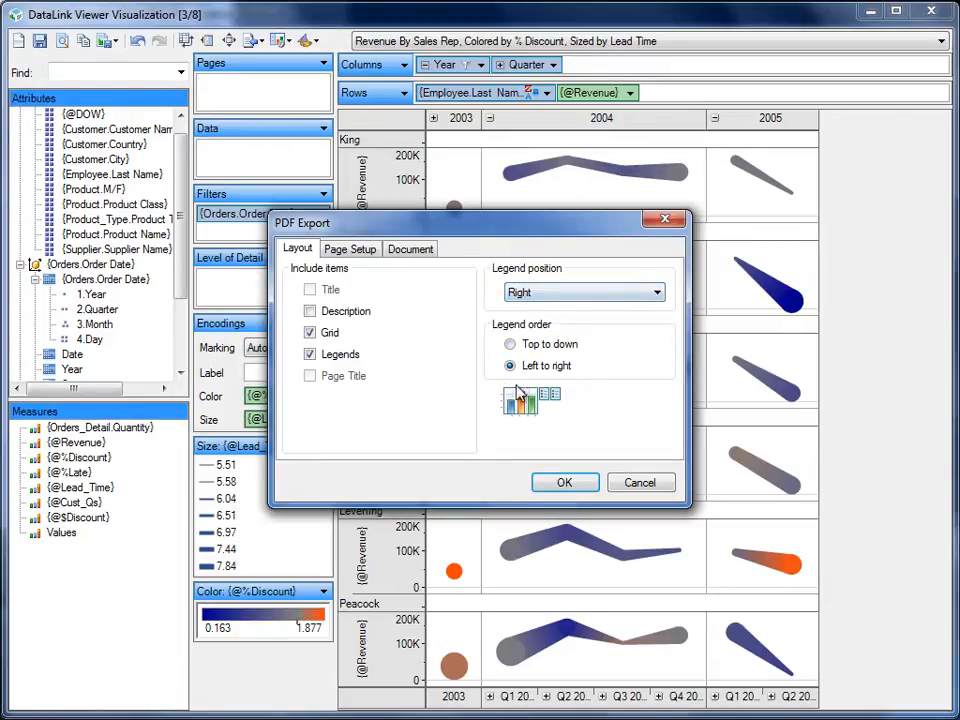
{"action": "left_click", "coordinate": [348, 250]}
{"action": "left_click", "coordinate": [408, 252]}
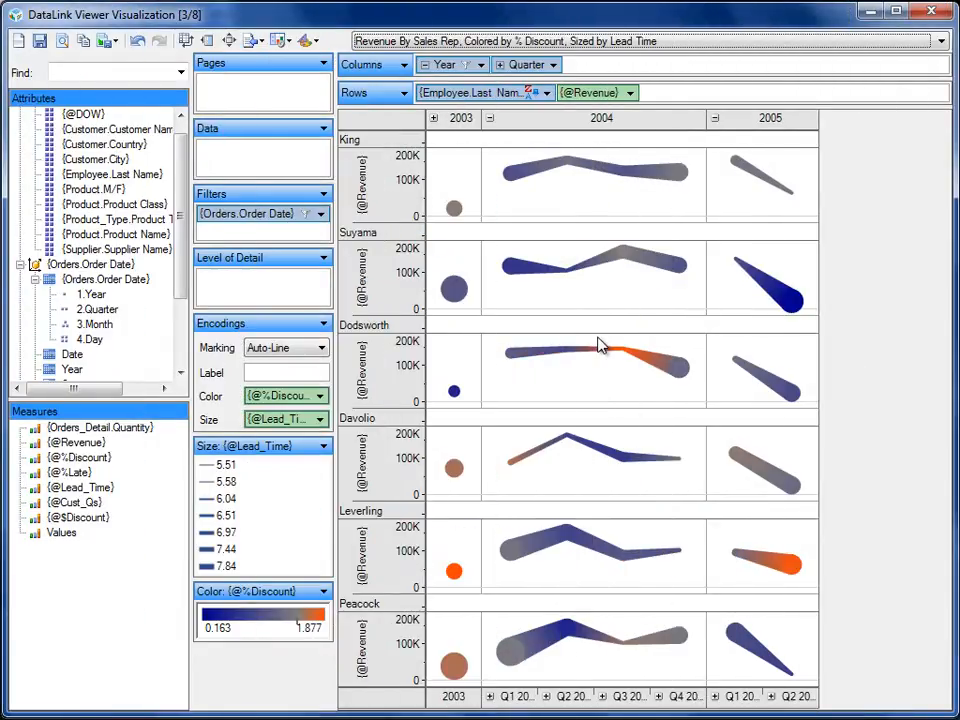
- Review the list of saved layouts and the function key help with the location of the visualizations file
{"action": "left_click", "coordinate": [636, 43]}
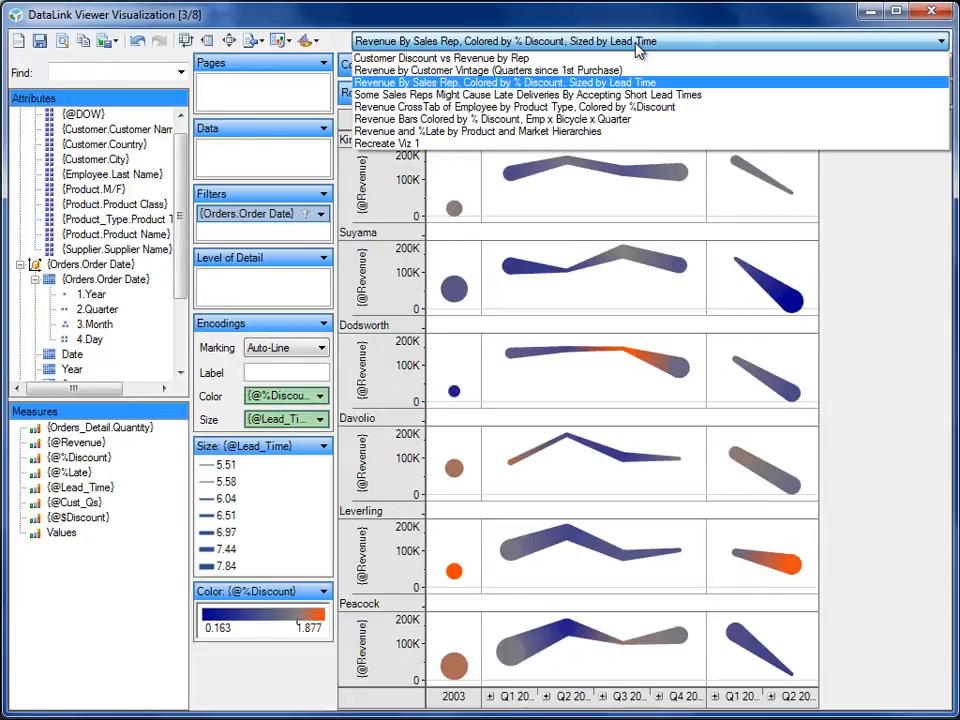
{"action": "left_click", "coordinate": [638, 52]}
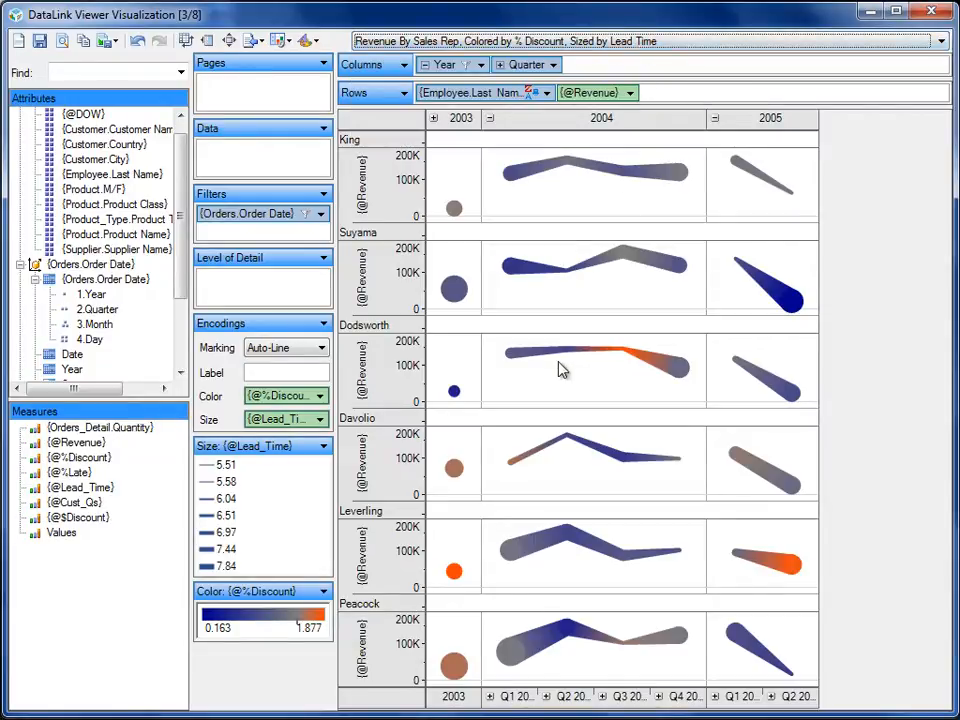
{"action": "key", "text": "F1"}
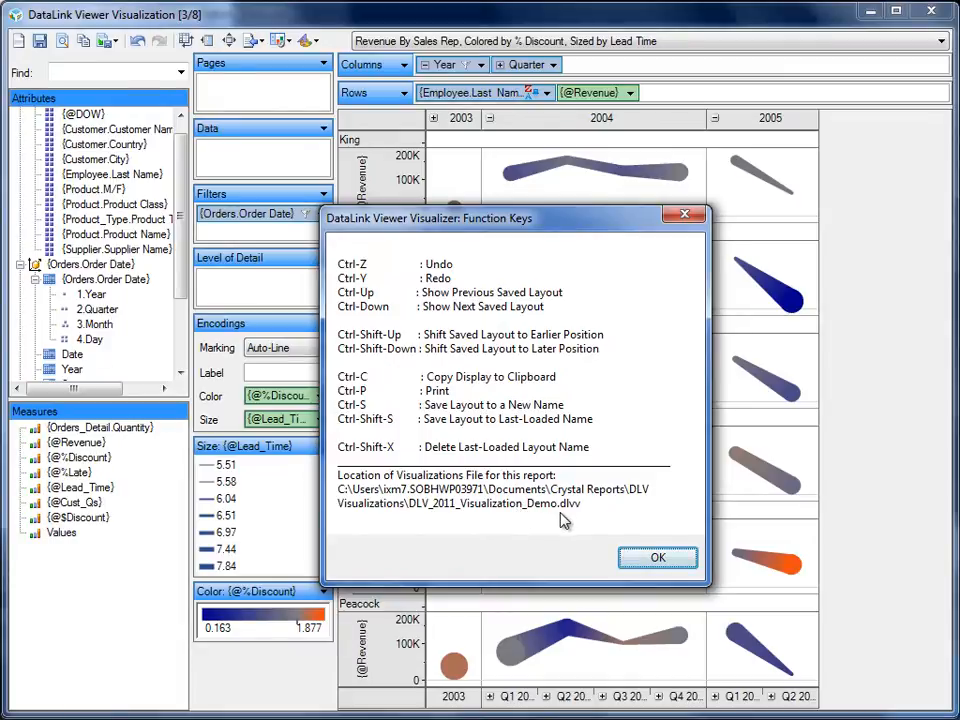
{"action": "left_click", "coordinate": [662, 561]}
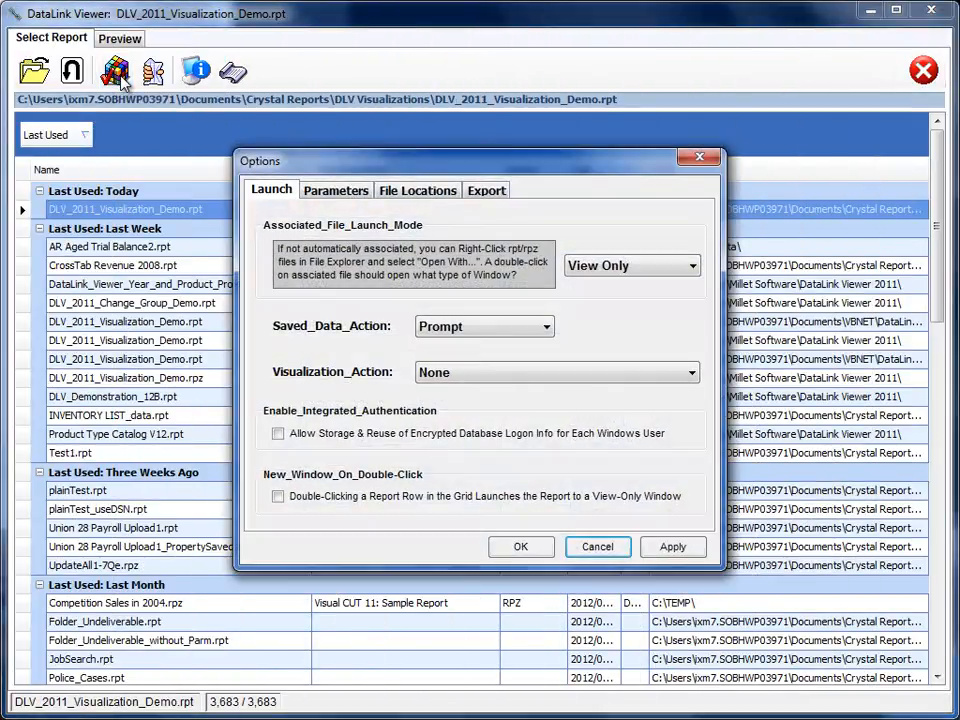
- In DataLink Viewer's options, review the folder for data visualization layouts and the Visualization_Action launch choices
{"action": "left_click", "coordinate": [437, 191]}
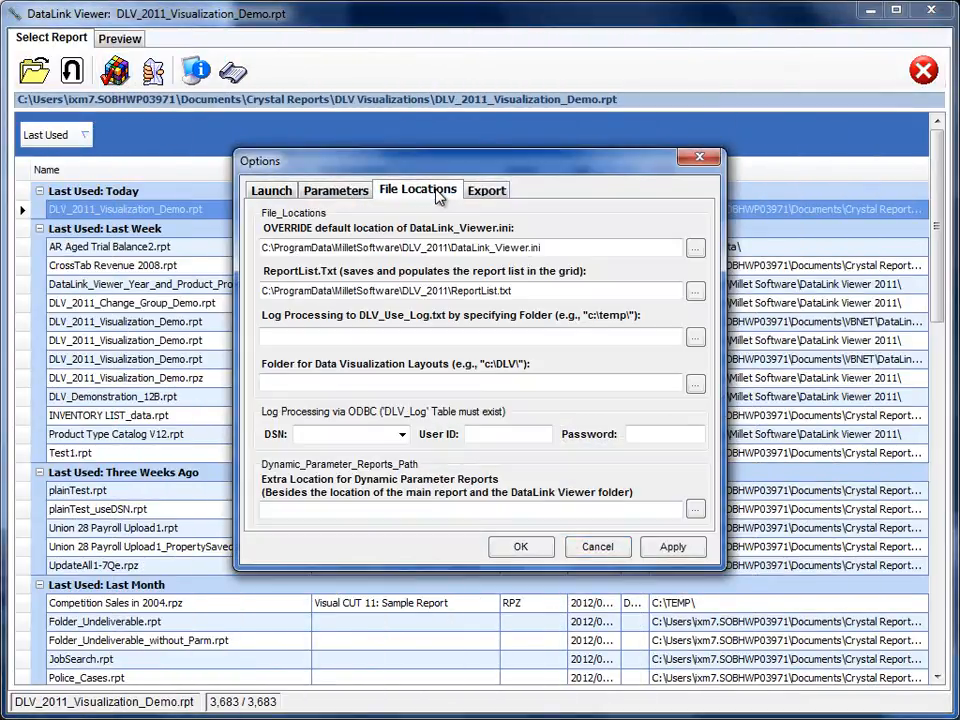
{"action": "left_click", "coordinate": [424, 382]}
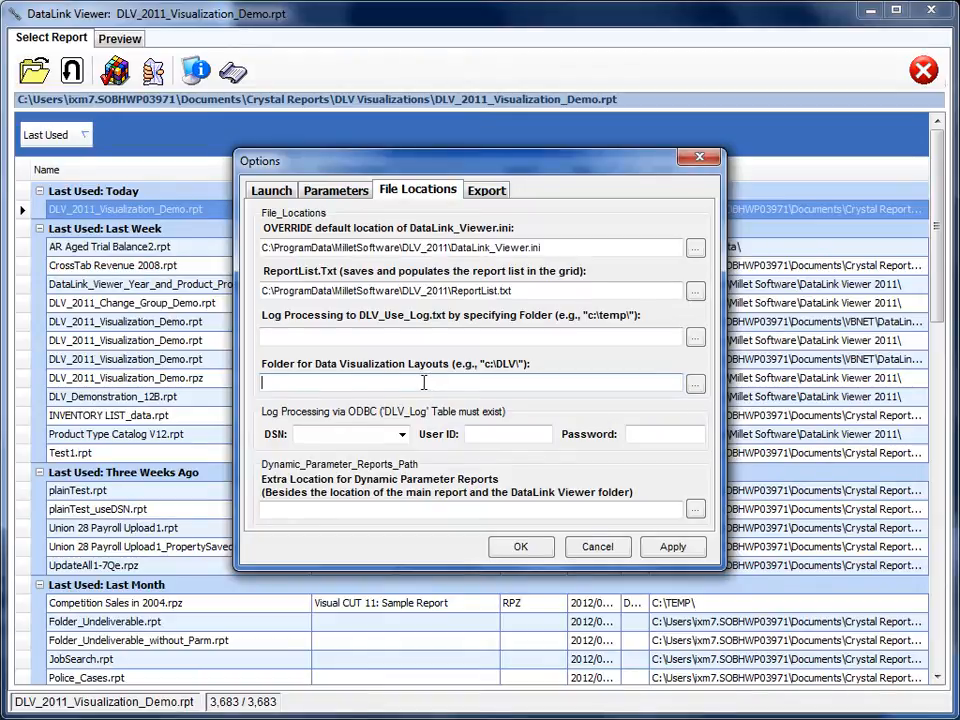
{"action": "left_click", "coordinate": [272, 192]}
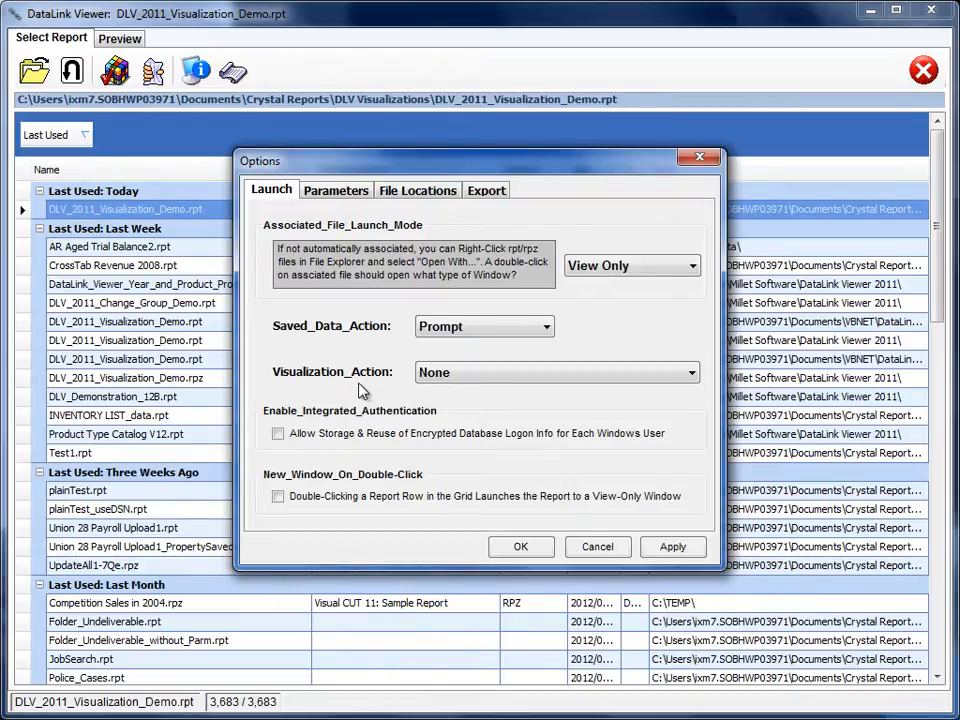
{"action": "left_click", "coordinate": [503, 373]}
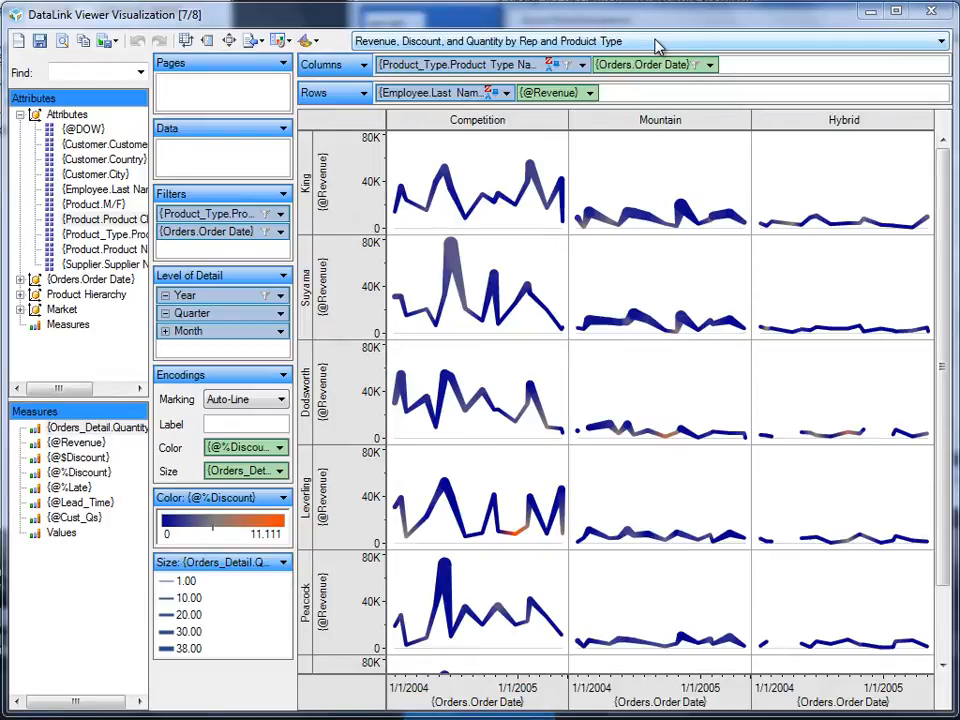
- Examine the saved layout names, including those enclosed in curly braces, in the visualization layout lists
{"action": "left_click", "coordinate": [657, 43]}
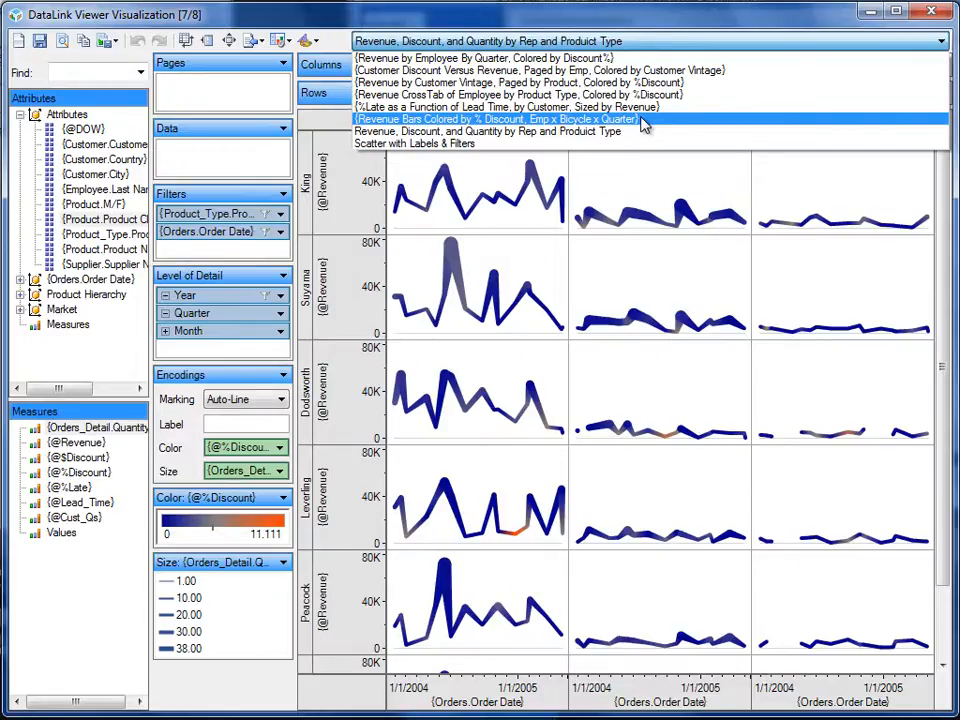
{"action": "left_click", "coordinate": [558, 119]}
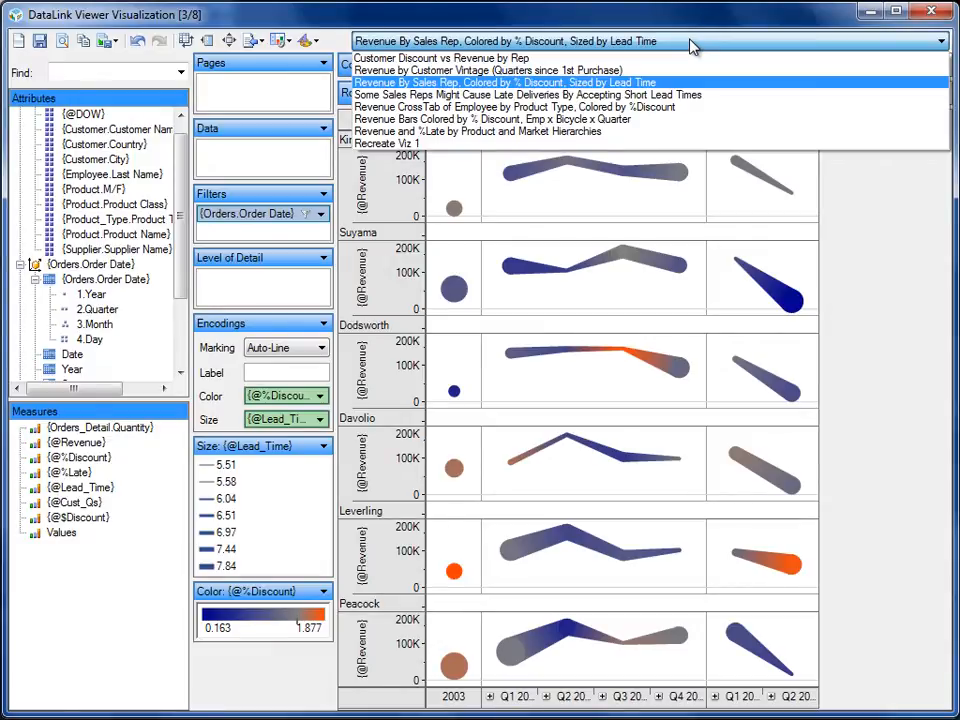
{"action": "left_click", "coordinate": [690, 45]}
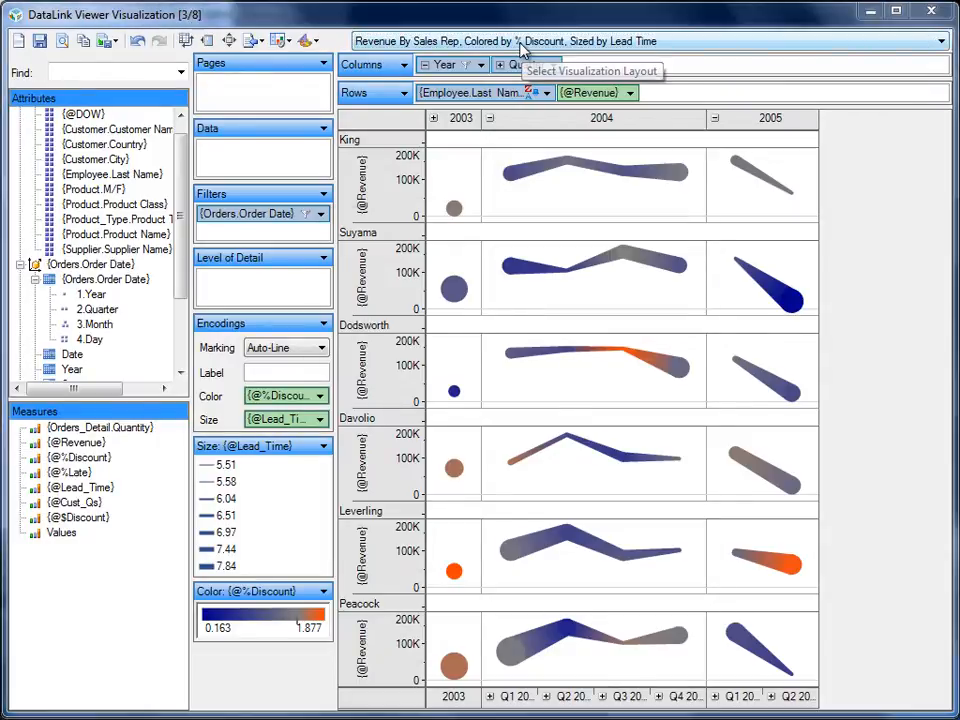
- Look up the layout function keys and shift the Revenue By Sales Rep layout one position earlier in the saved list and back again
{"action": "key", "text": "F1"}
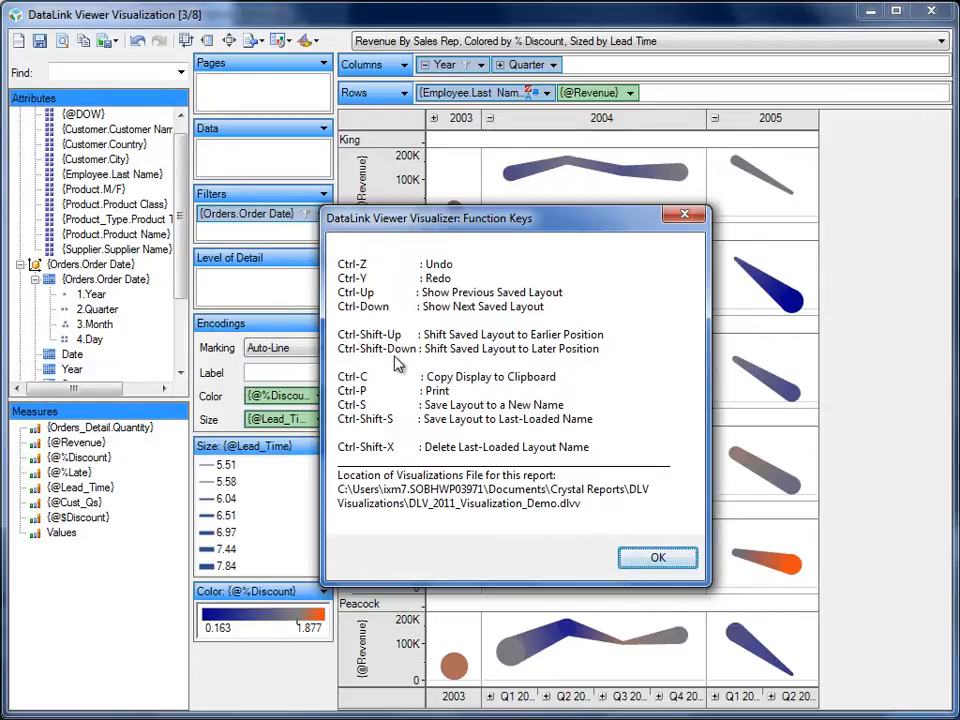
{"action": "key", "text": "Return"}
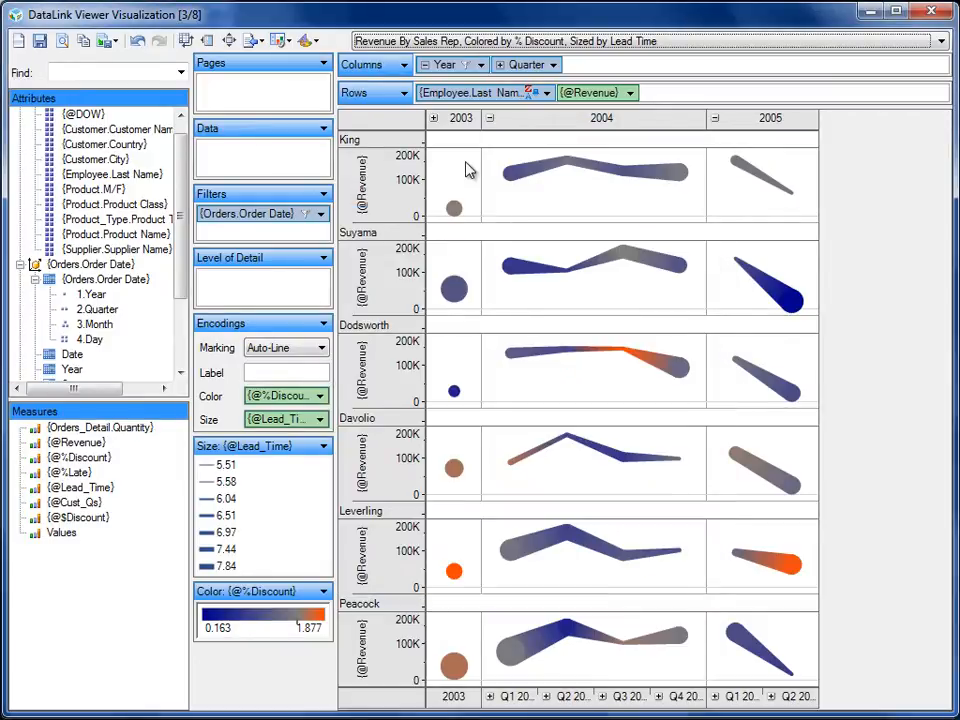
{"action": "key", "text": "ctrl+shift+Down"}
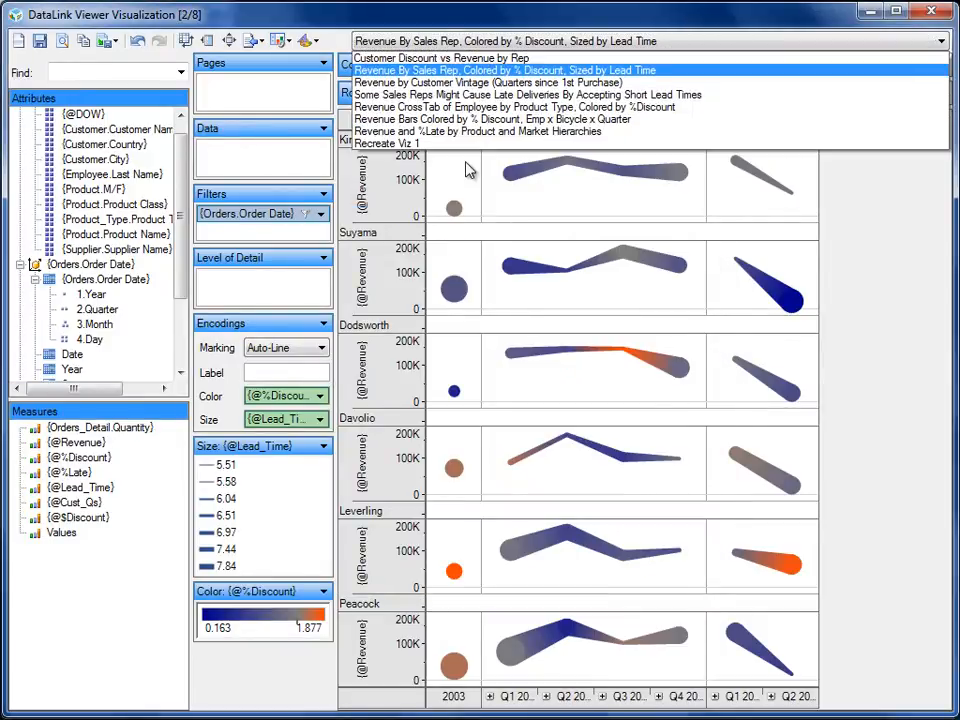
{"action": "left_click", "coordinate": [455, 41]}
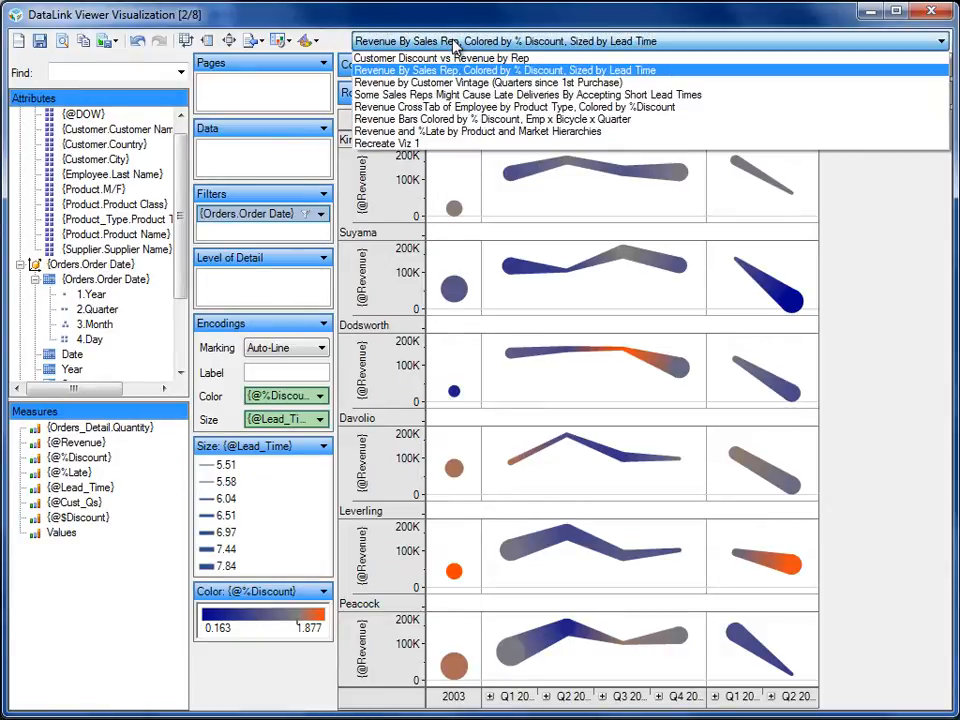
{"action": "left_click", "coordinate": [455, 42]}
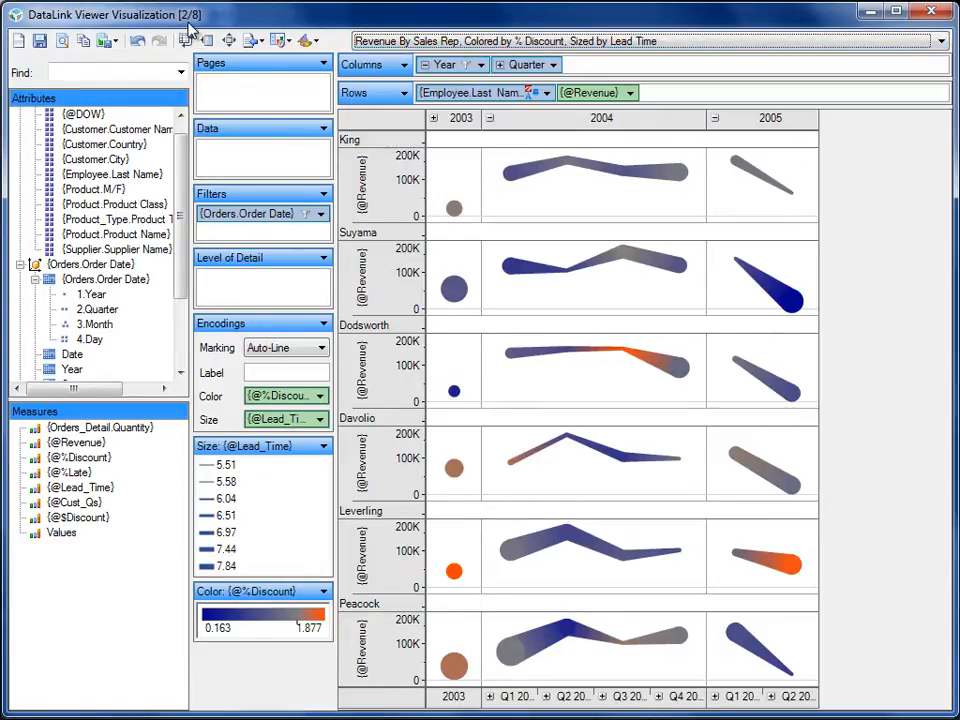
{"action": "left_click", "coordinate": [366, 42]}
{"action": "left_click", "coordinate": [366, 42]}
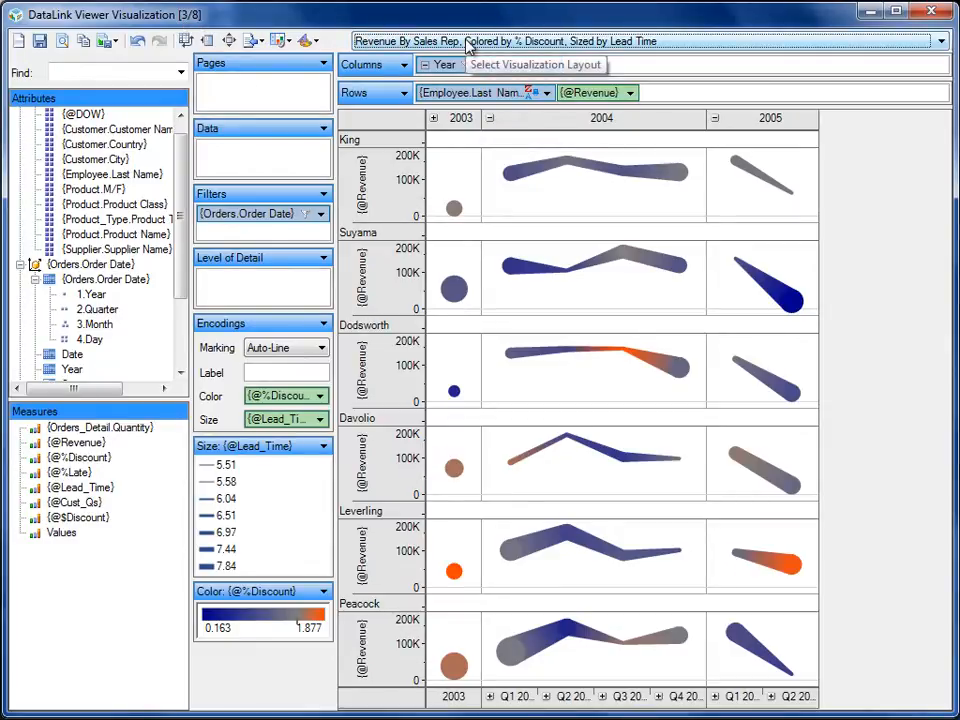
- Review the function key help and load the saved layout Some Sales Reps Might Cause Late Deliveries By Accepting Short Lead Times
{"action": "key", "text": "F1"}
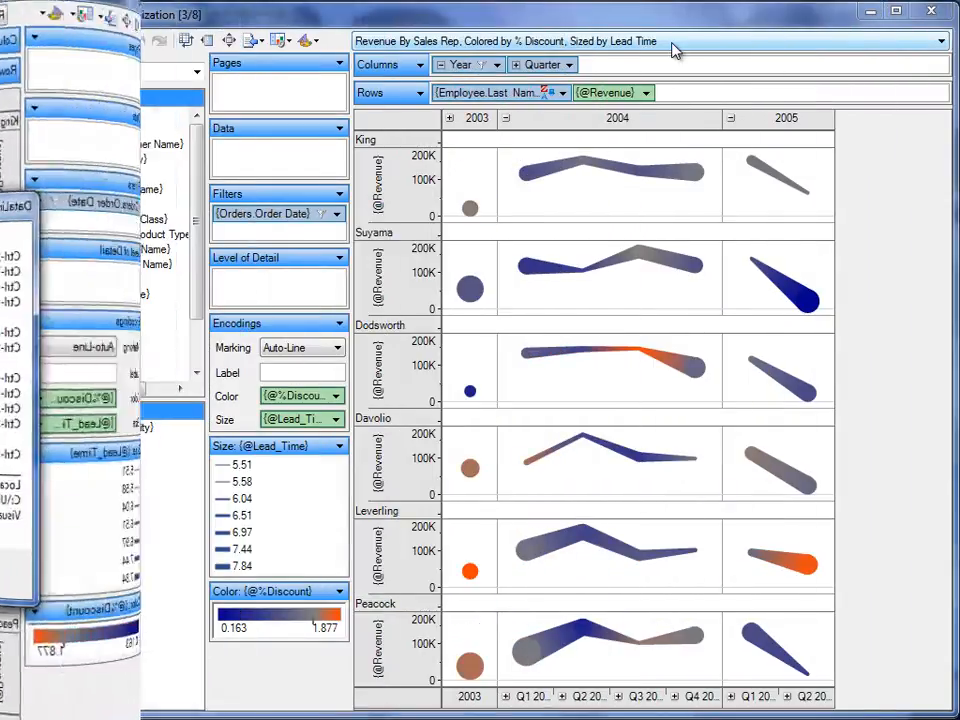
{"action": "left_click", "coordinate": [671, 42]}
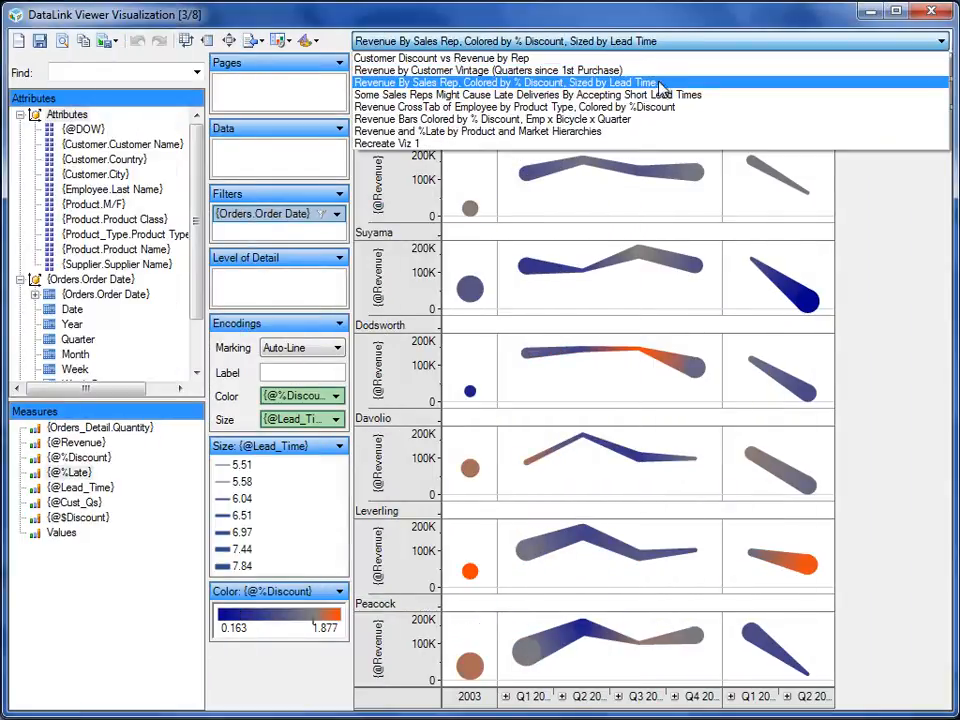
{"action": "left_click", "coordinate": [675, 95]}
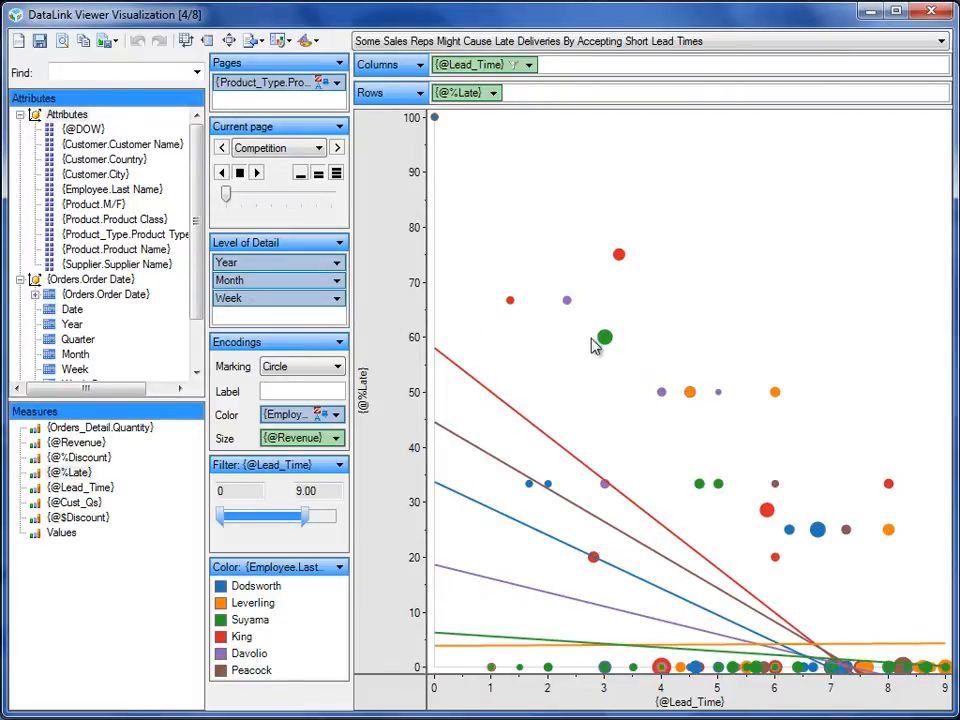
- Select the cluster of high {@%Late} marks at short lead times and view their underlying data
{"action": "mouse_move", "coordinate": [606, 346]}
{"action": "mouse_move", "coordinate": [485, 257]}
{"action": "left_mouse_down"}
{"action": "mouse_move", "coordinate": [636, 356]}
{"action": "mouse_move", "coordinate": [639, 371]}
{"action": "left_mouse_up"}
{"action": "right_click", "coordinate": [606, 339]}
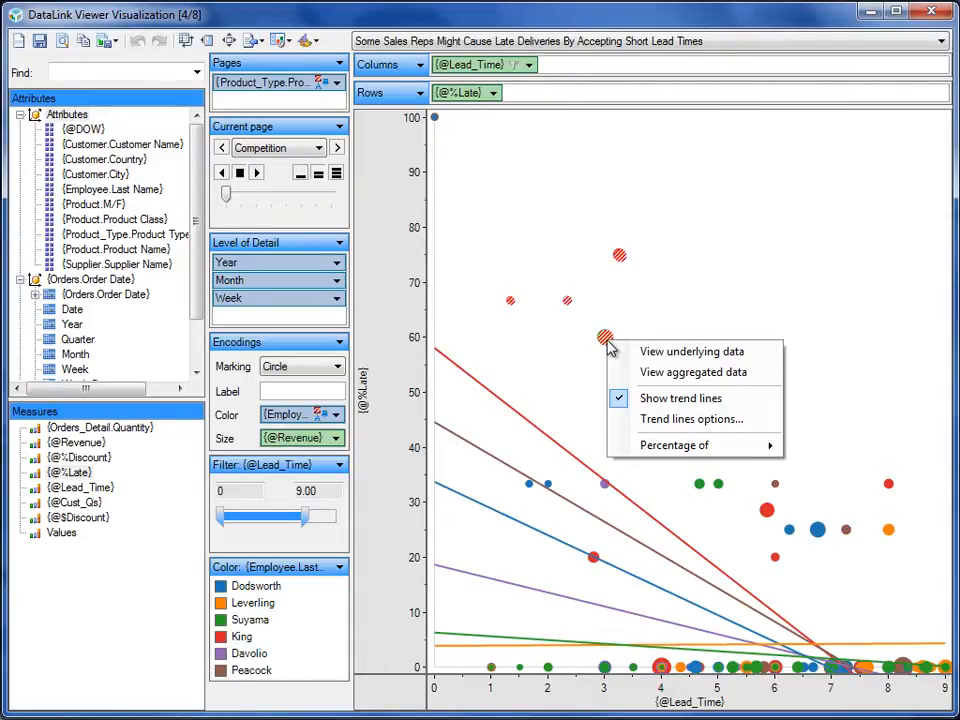
{"action": "left_click", "coordinate": [617, 353]}
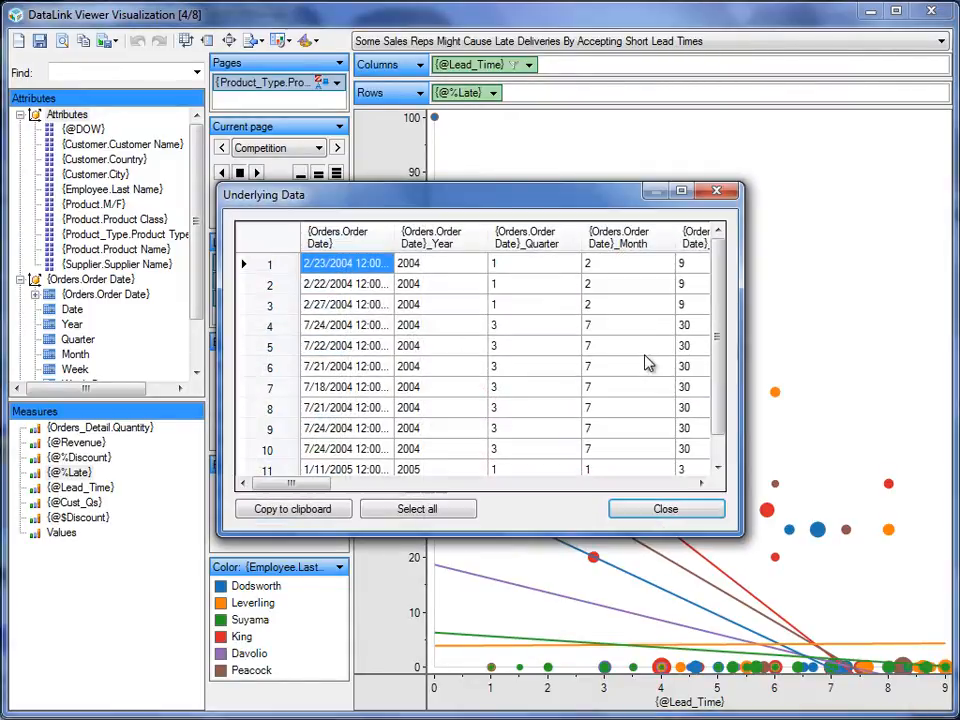
{"action": "left_click", "coordinate": [717, 192]}
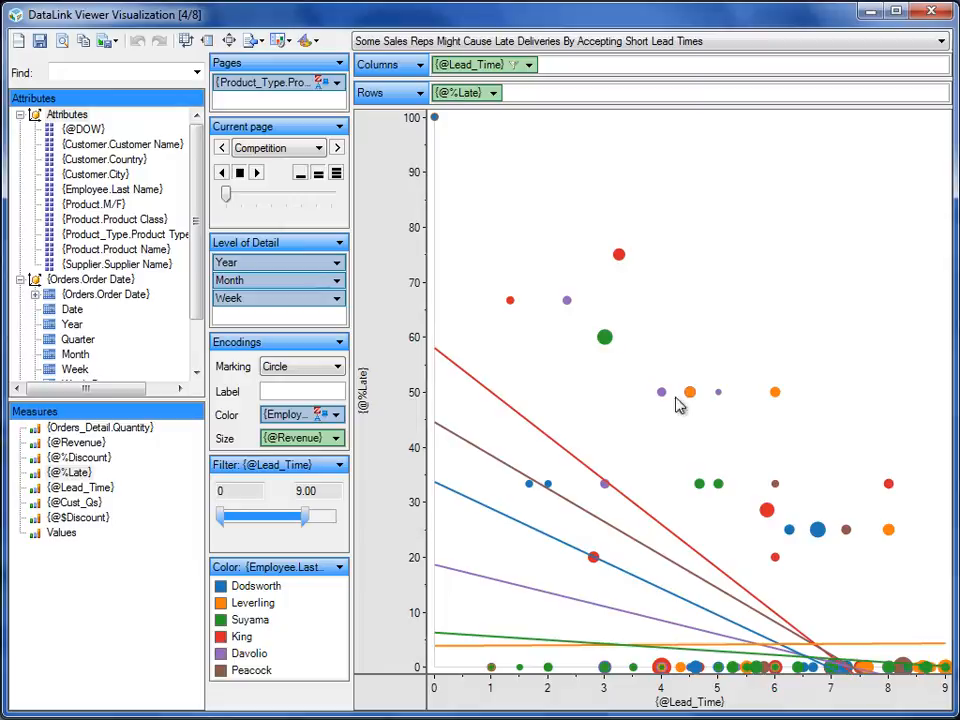
- Review the trend line options of the scatter chart, including allowing a trend line per color
{"action": "right_click", "coordinate": [713, 302]}
{"action": "left_click", "coordinate": [756, 375]}
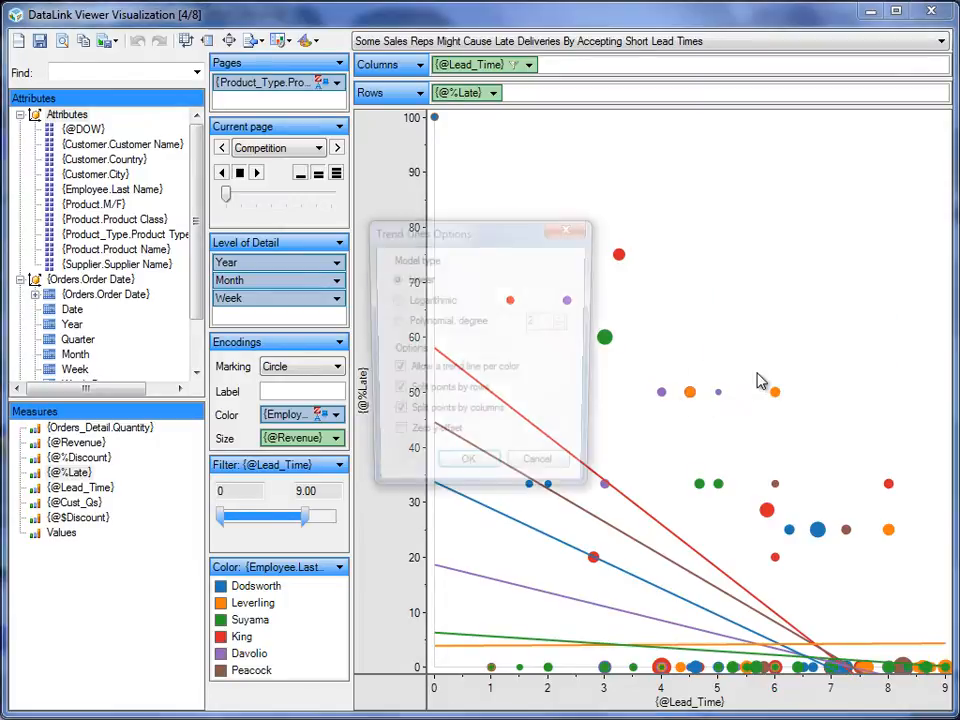
{"action": "left_click", "coordinate": [392, 371]}
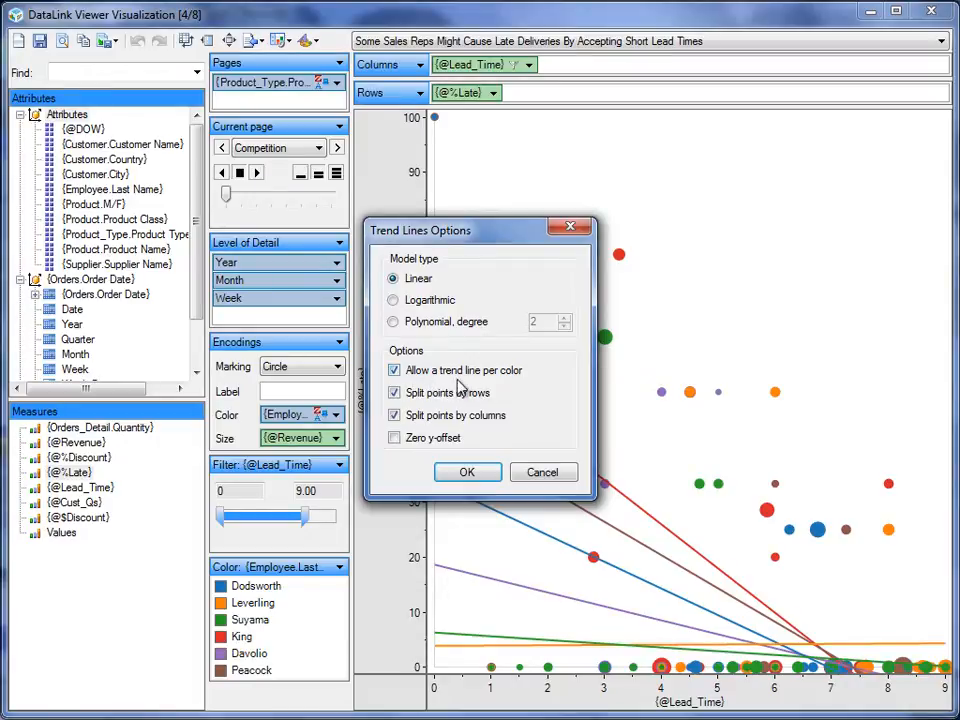
{"action": "left_click", "coordinate": [467, 471]}
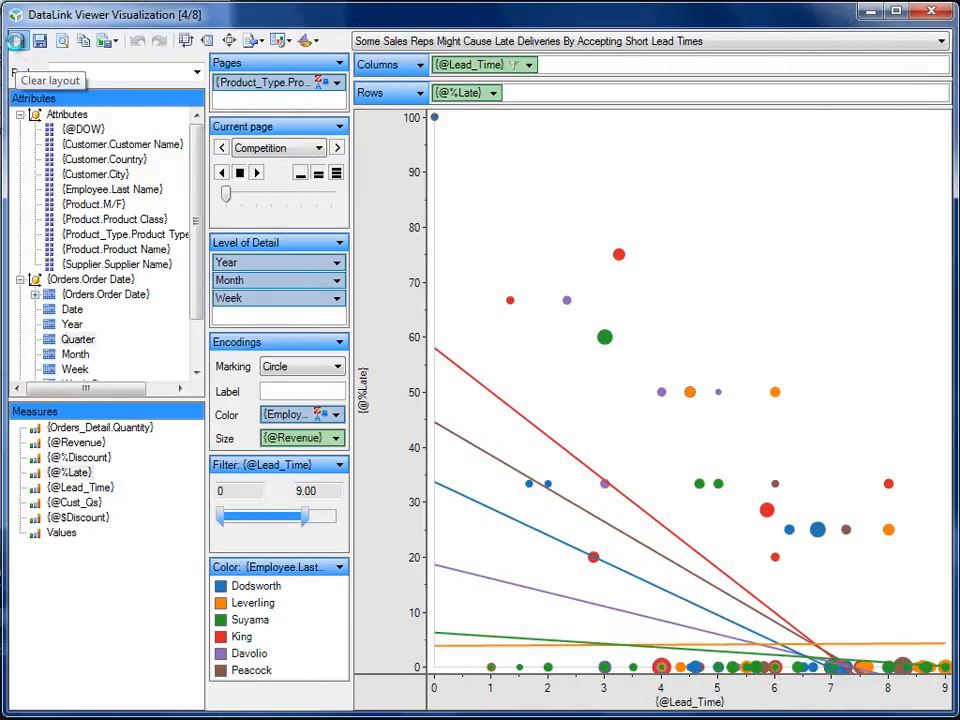
{"action": "left_click", "coordinate": [18, 44]}
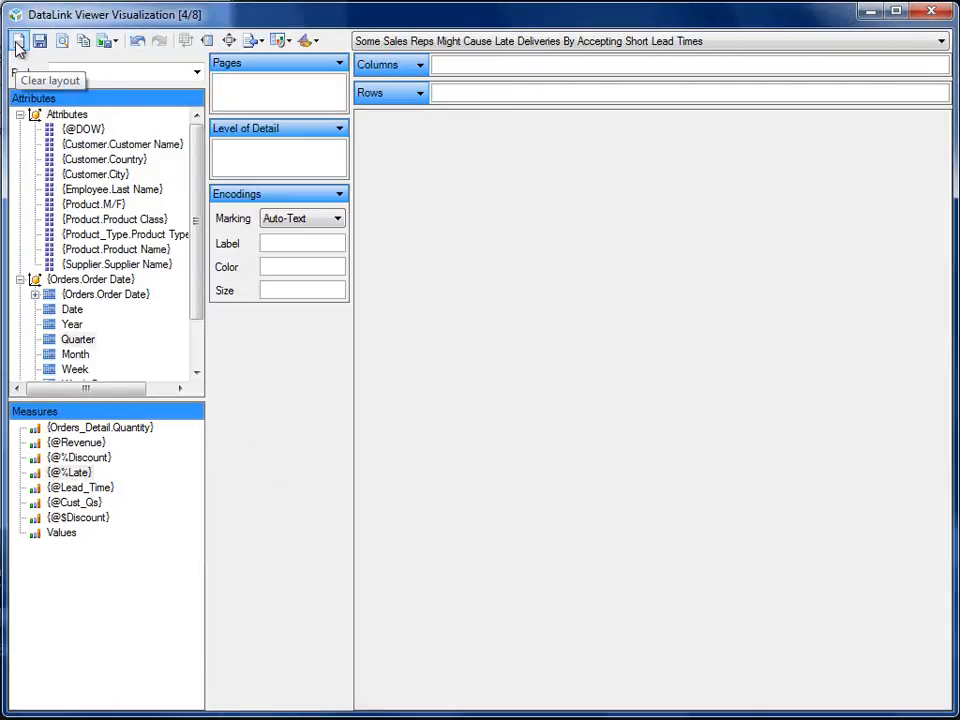
{"action": "left_click_drag", "start_coordinate": [71, 488], "coordinate": [438, 66]}
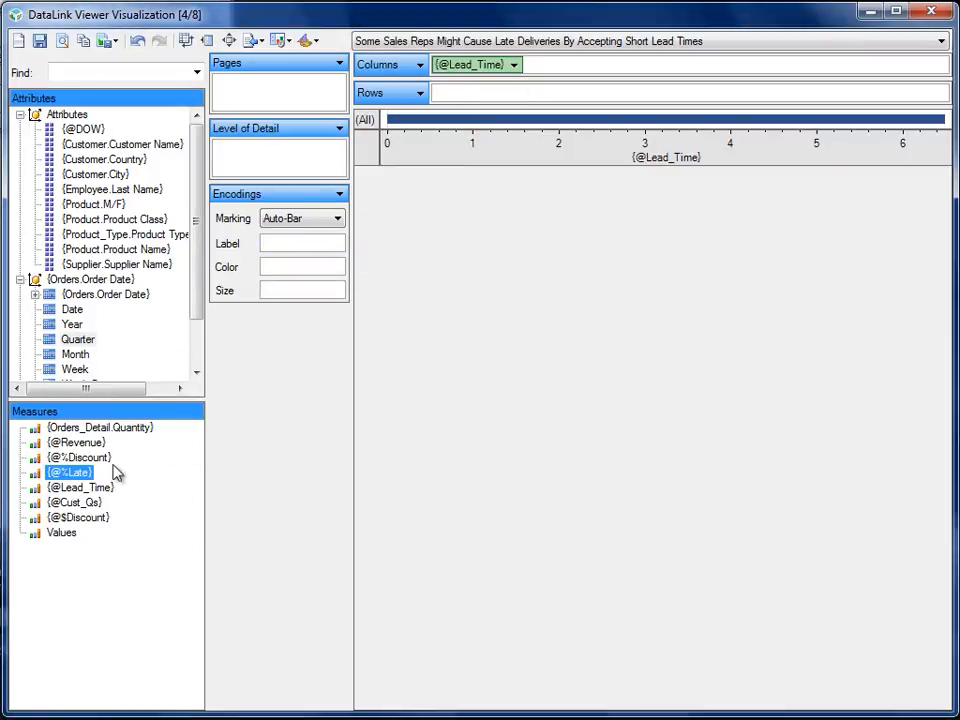
{"action": "left_click_drag", "start_coordinate": [76, 478], "coordinate": [448, 100]}
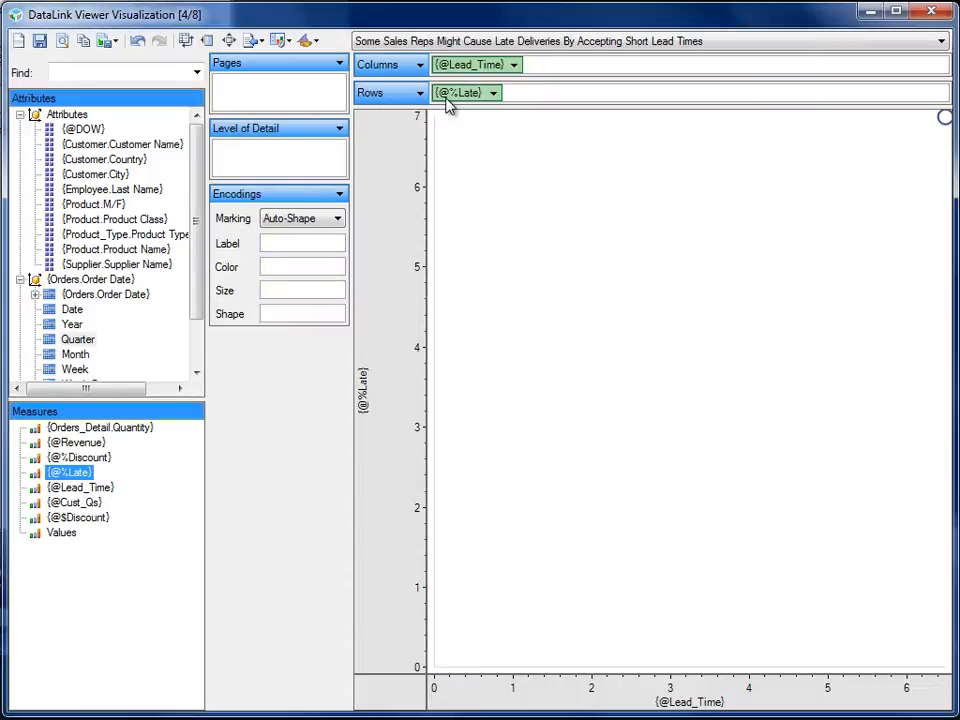
- Add Year, Month and Week as levels of detail and page the chart by product type name, keeping the Competition page
{"action": "left_click_drag", "start_coordinate": [79, 326], "coordinate": [238, 172]}
{"action": "left_click_drag", "start_coordinate": [76, 355], "coordinate": [232, 192]}
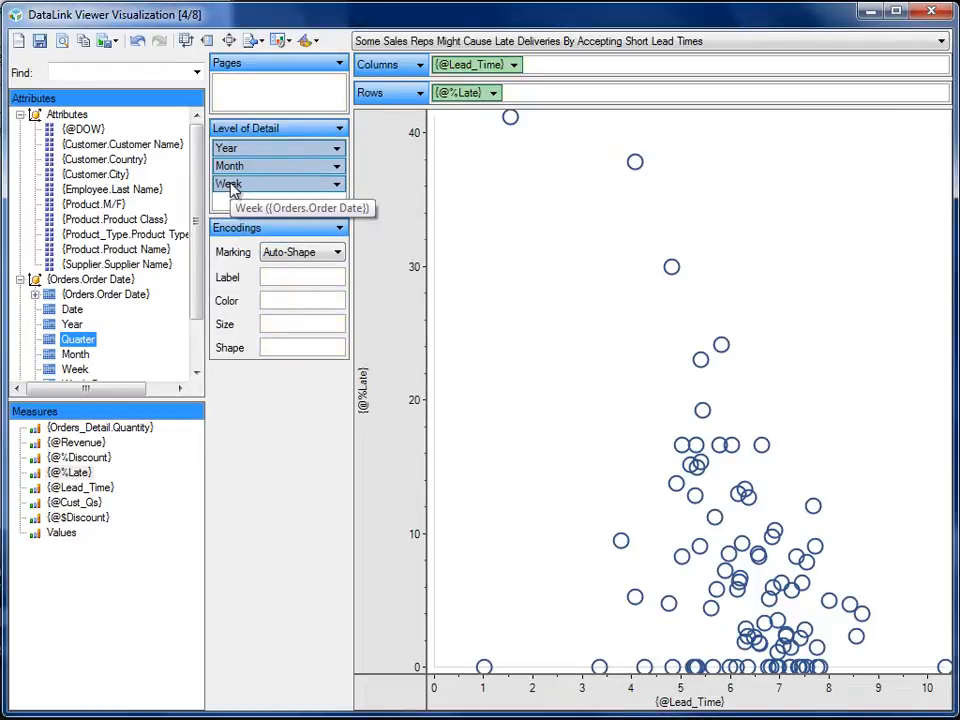
{"action": "left_click_drag", "start_coordinate": [146, 236], "coordinate": [246, 96]}
{"action": "left_click", "coordinate": [276, 150]}
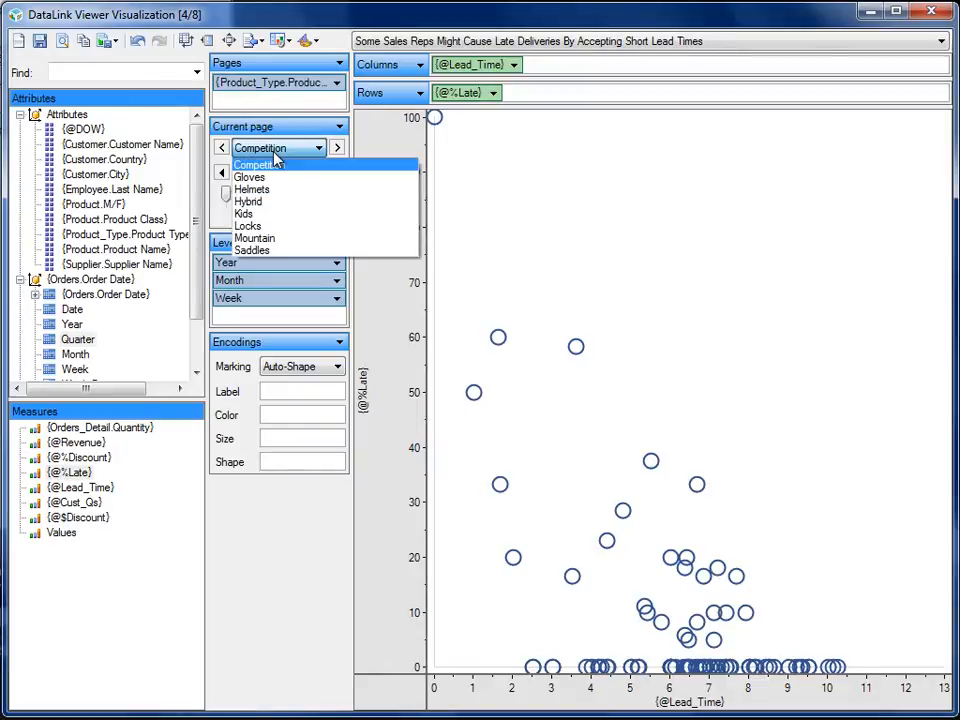
{"action": "left_click", "coordinate": [276, 155]}
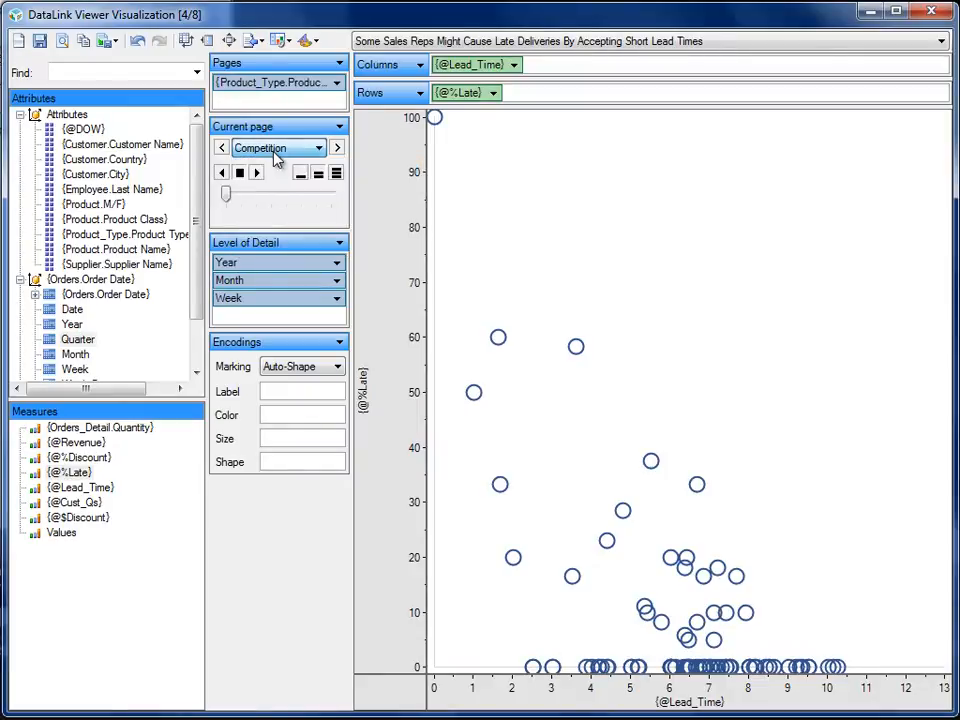
{"action": "right_click", "coordinate": [265, 89]}
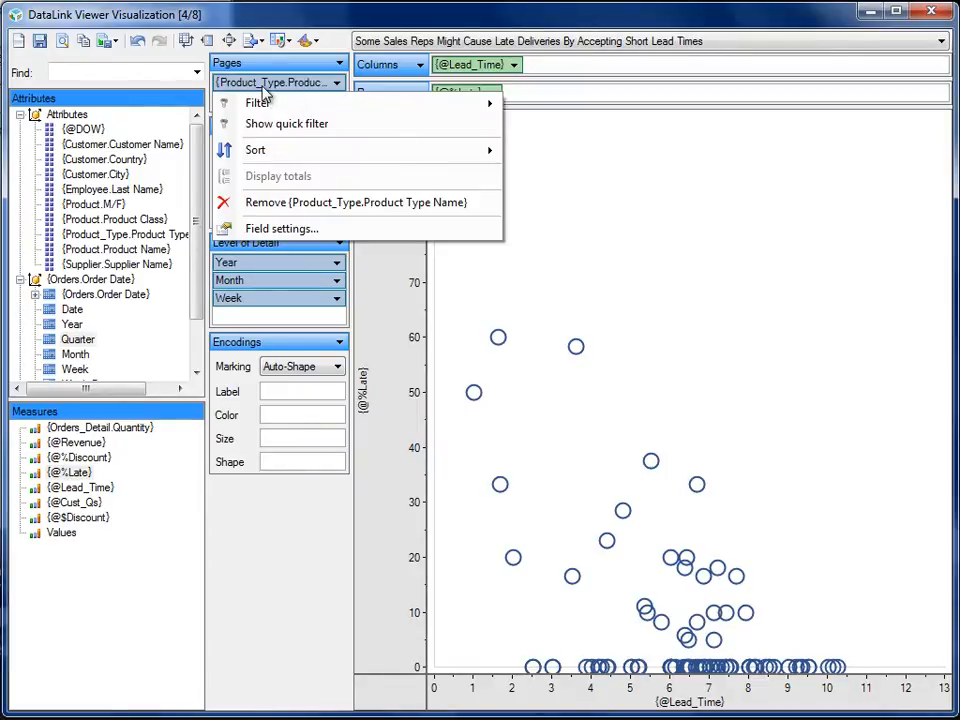
{"action": "mouse_move", "coordinate": [272, 158]}
{"action": "left_click", "coordinate": [586, 224]}
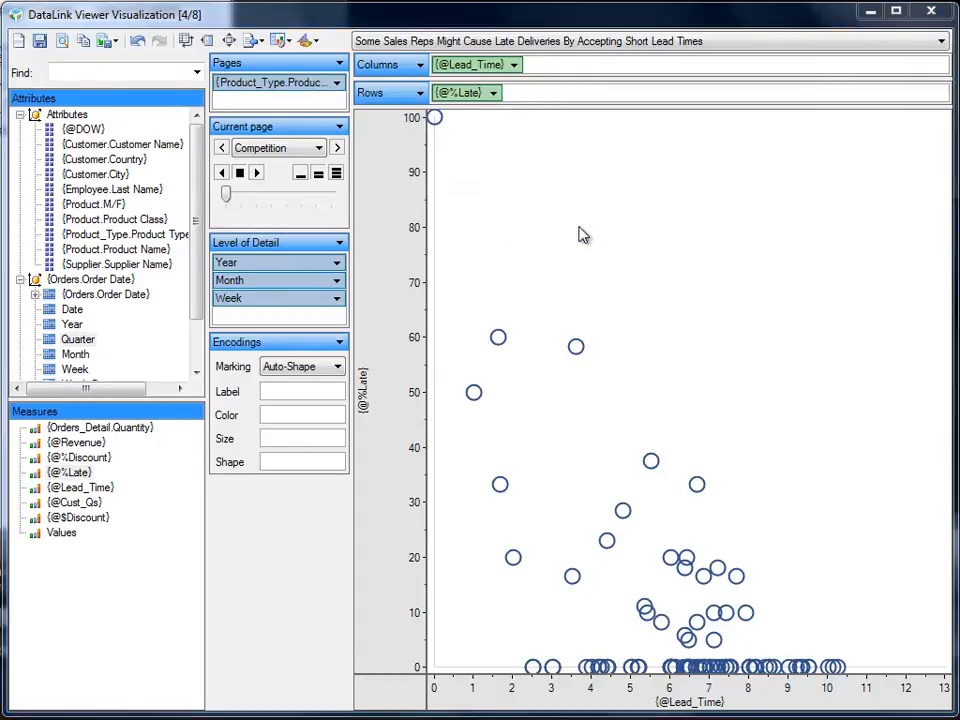
{"action": "left_click", "coordinate": [384, 299]}
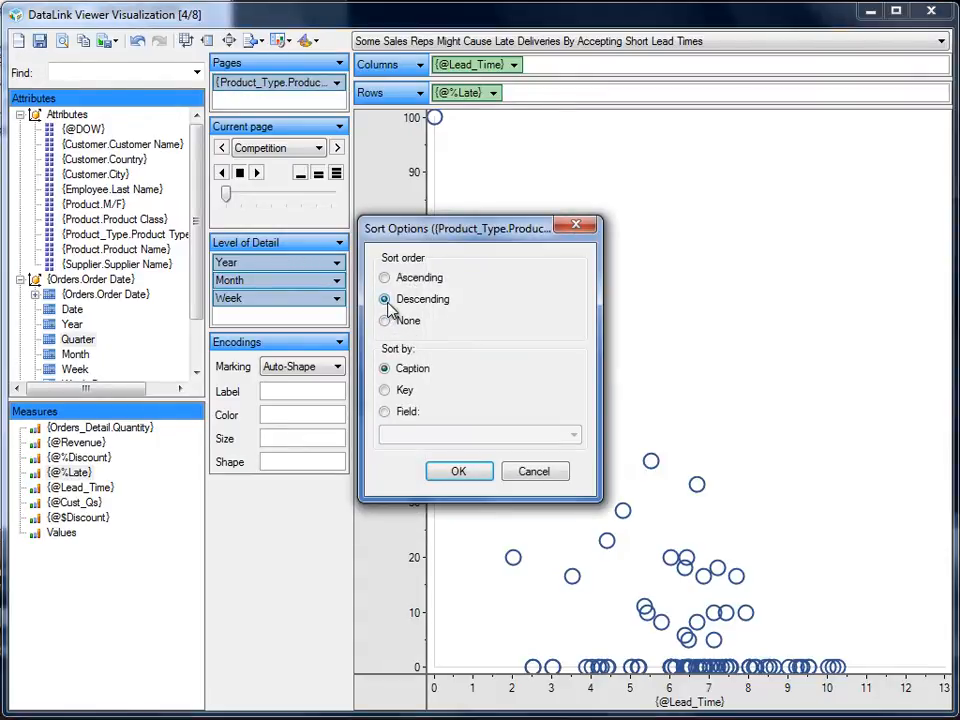
{"action": "left_click", "coordinate": [401, 416]}
{"action": "left_click", "coordinate": [444, 438]}
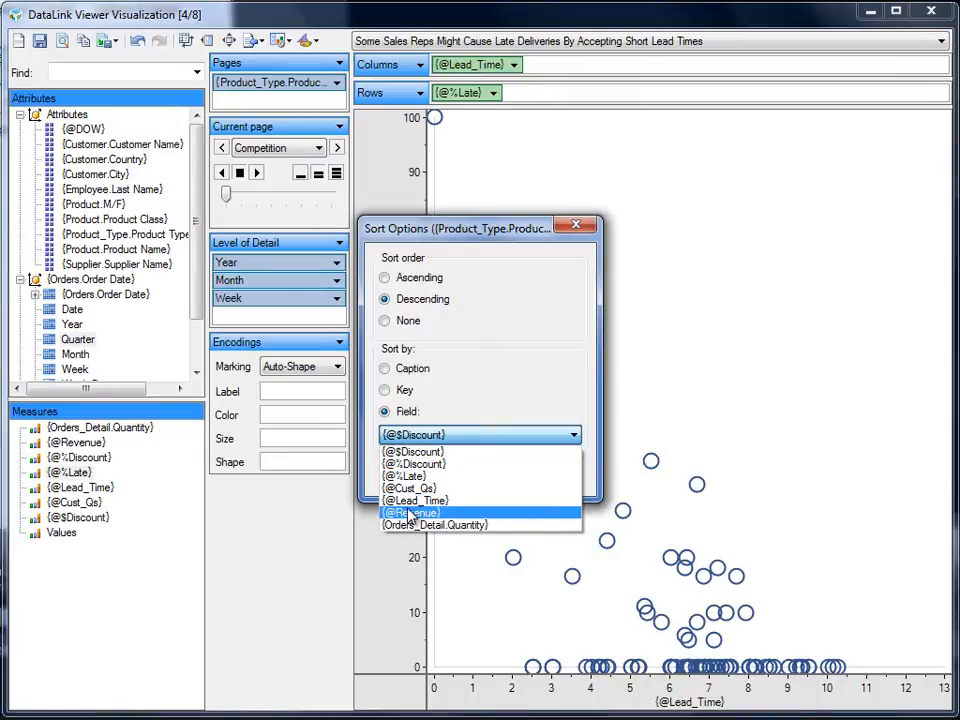
{"action": "left_click", "coordinate": [409, 514]}
{"action": "left_click", "coordinate": [459, 476]}
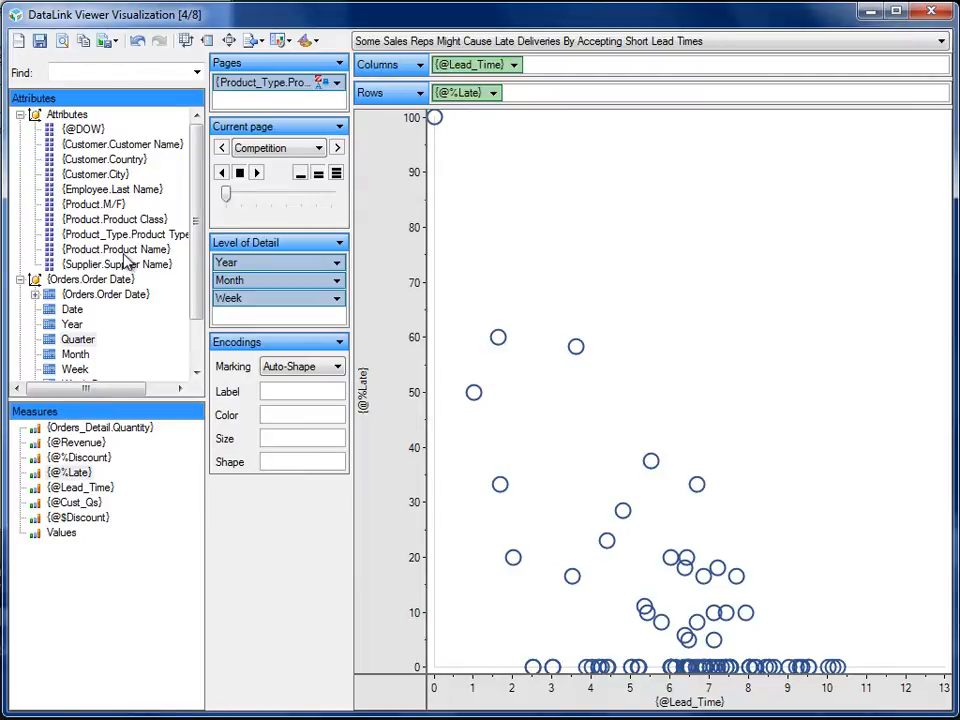
- Color the marks by {Employee.Last Name} and set the marking to Circle
{"action": "left_click_drag", "start_coordinate": [115, 190], "coordinate": [273, 422]}
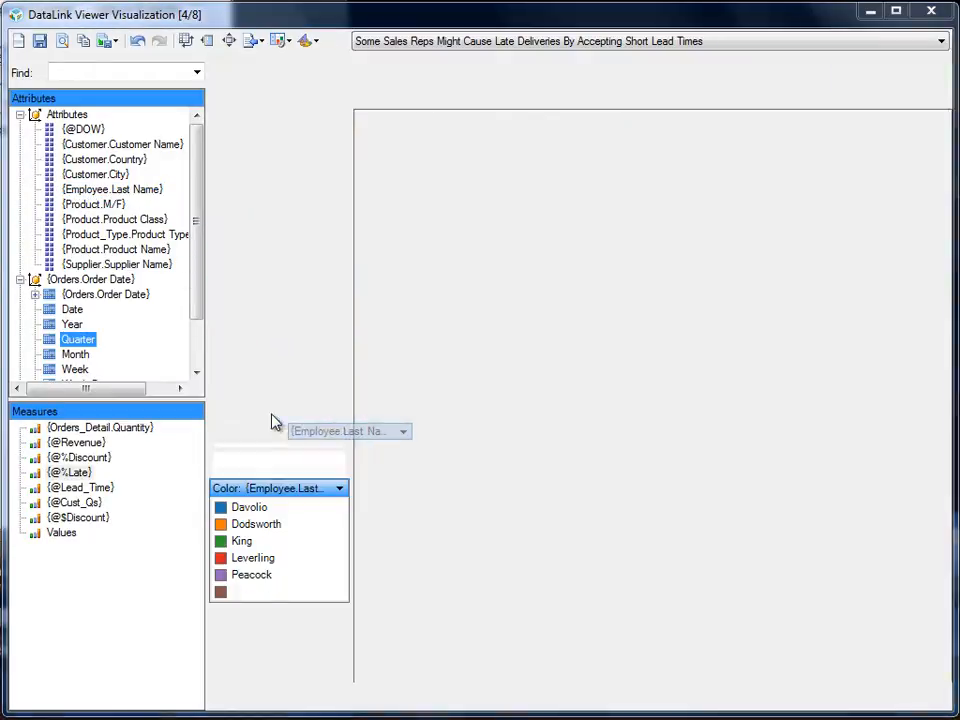
{"action": "left_click", "coordinate": [305, 370]}
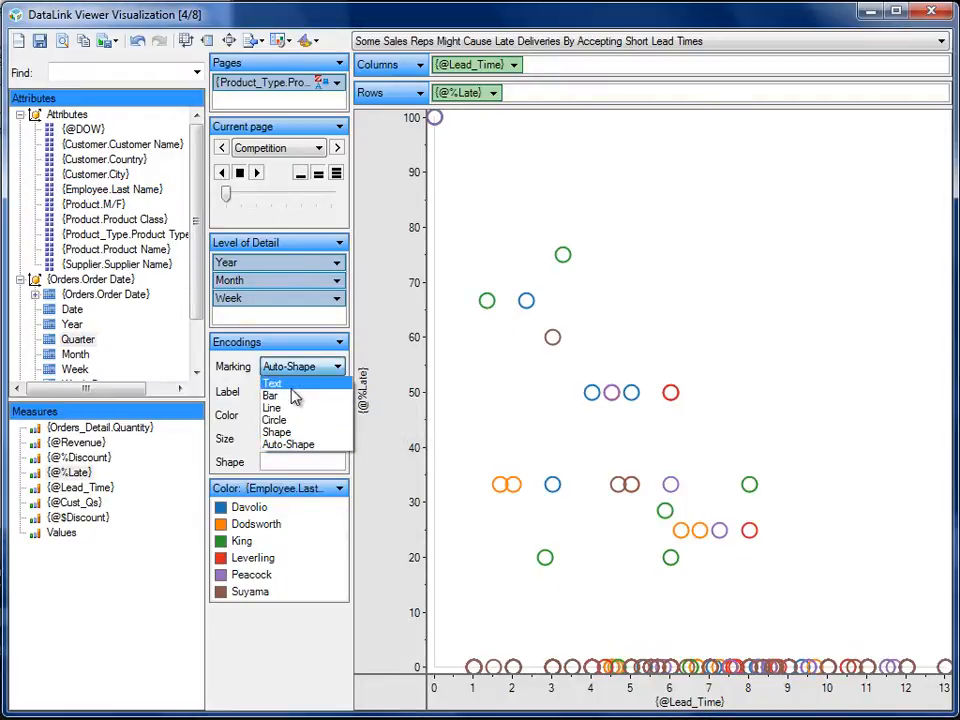
{"action": "left_click", "coordinate": [298, 420]}
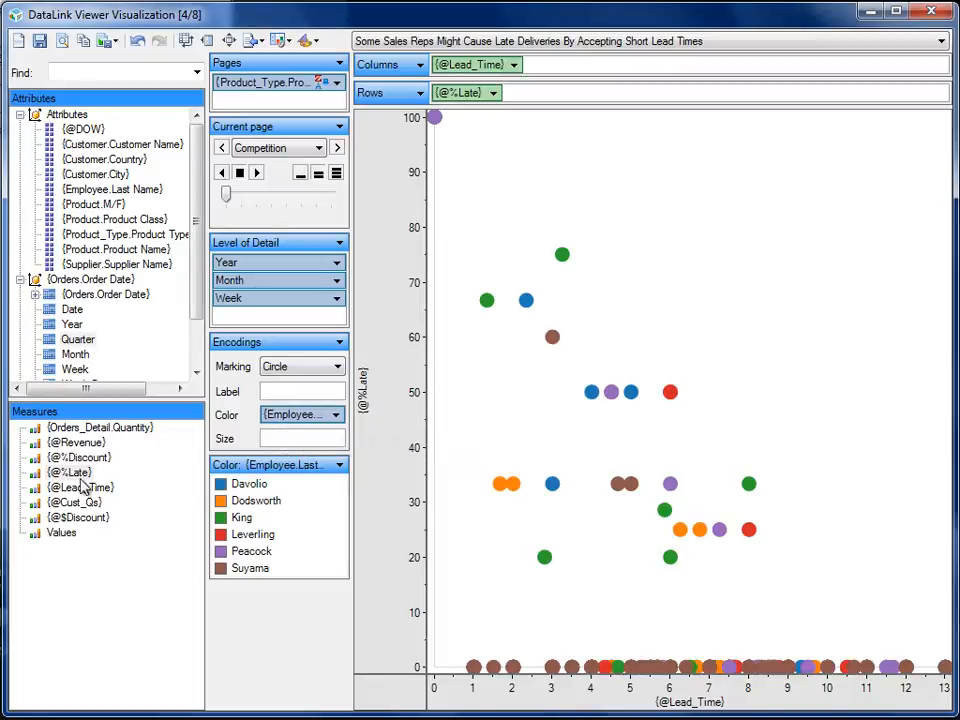
{"action": "left_click_drag", "start_coordinate": [56, 448], "coordinate": [298, 439]}
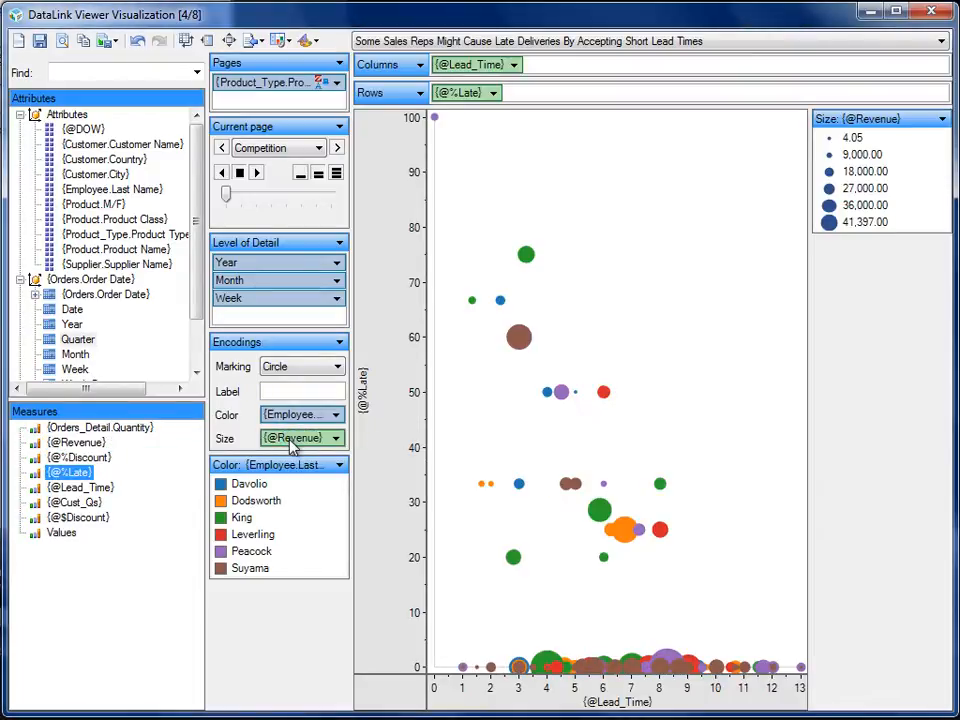
{"action": "left_click", "coordinate": [942, 119]}
{"action": "left_click", "coordinate": [884, 164]}
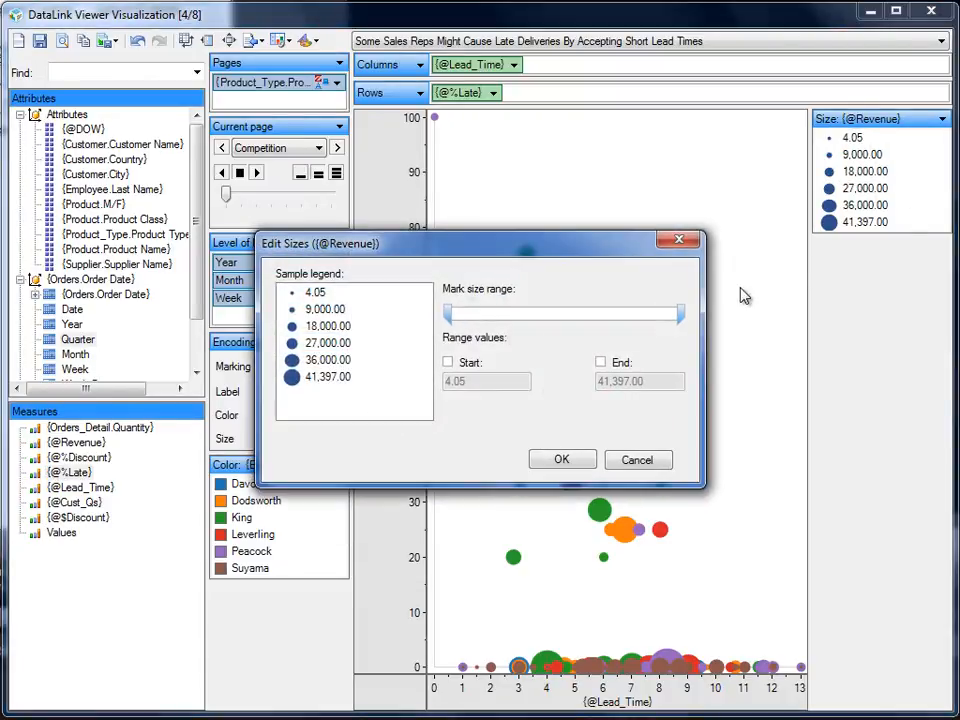
{"action": "left_click_drag", "start_coordinate": [680, 314], "coordinate": [629, 314]}
{"action": "left_click", "coordinate": [555, 459]}
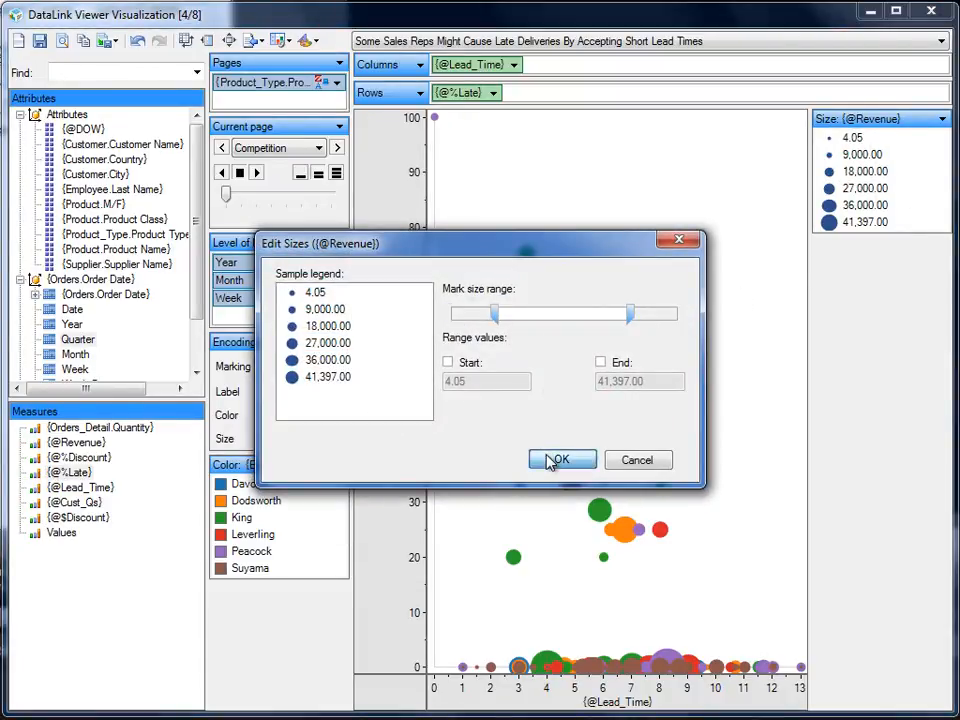
- Show linear trend lines on the chart, keeping a trend line per color allowed in the options
{"action": "right_click", "coordinate": [658, 326]}
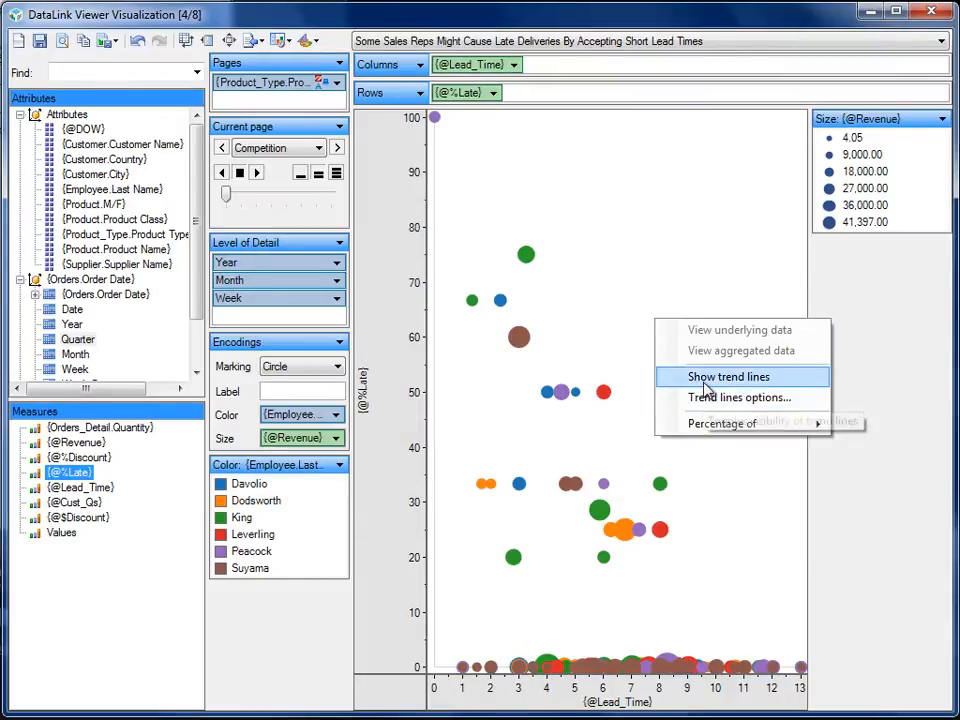
{"action": "left_click", "coordinate": [704, 378]}
{"action": "right_click", "coordinate": [689, 377]}
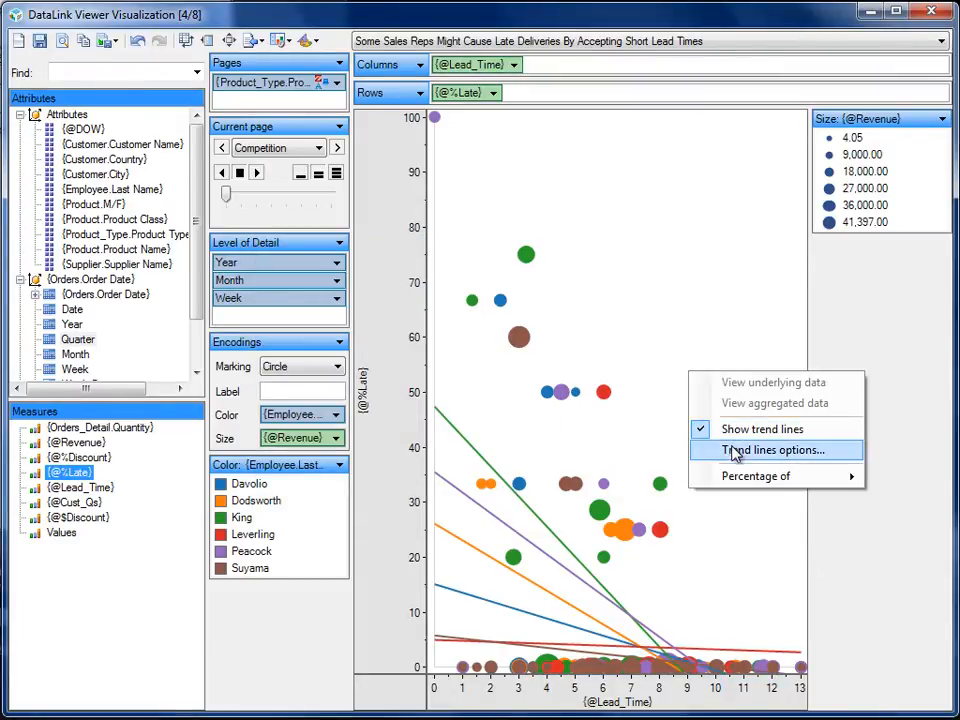
{"action": "left_click", "coordinate": [732, 448]}
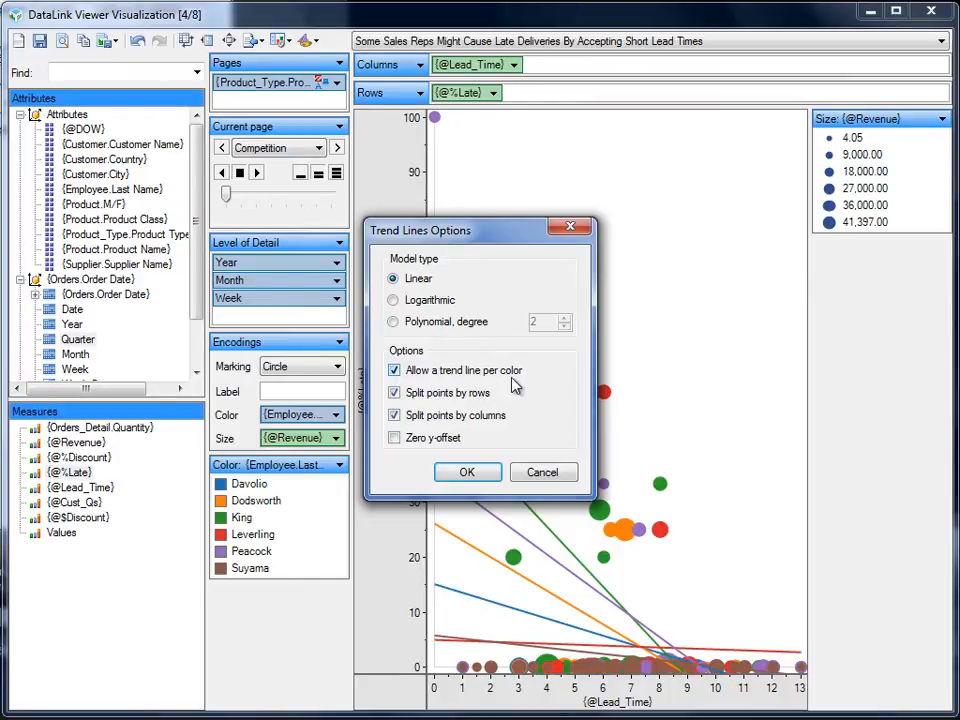
{"action": "left_click", "coordinate": [482, 475]}
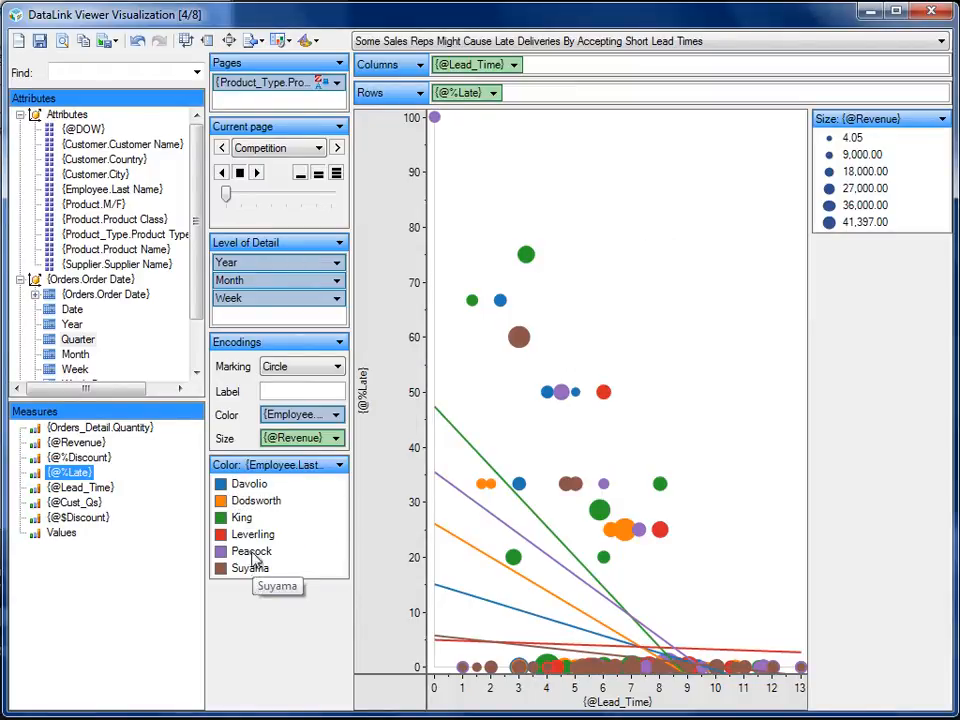
- Sort the {Employee.Last Name} color field in descending order by the {@%Late} field
{"action": "right_click", "coordinate": [282, 424]}
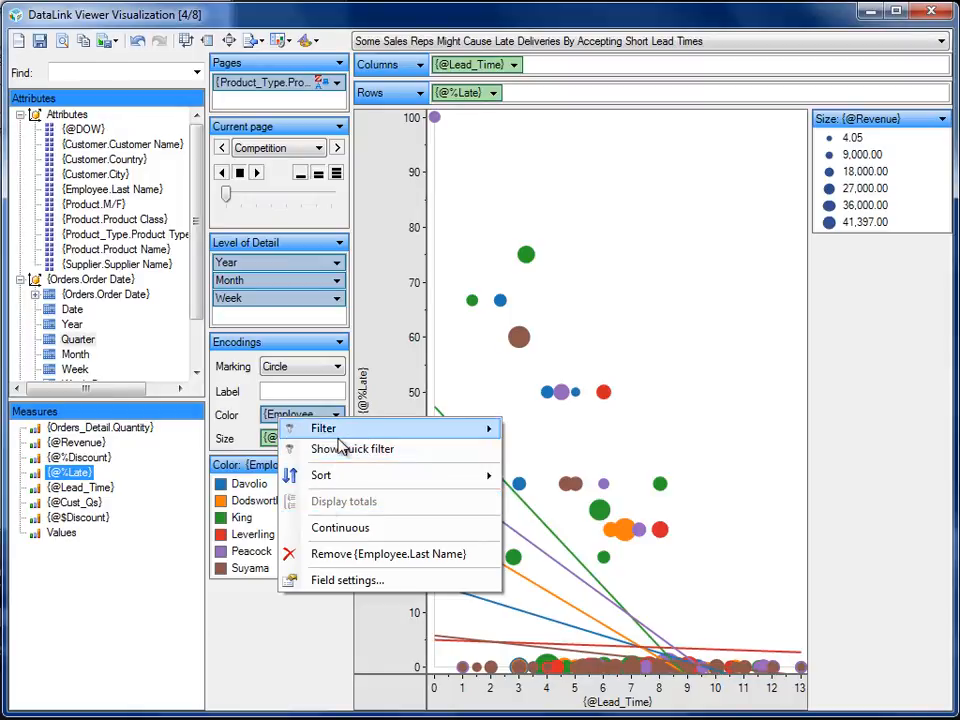
{"action": "mouse_move", "coordinate": [340, 475]}
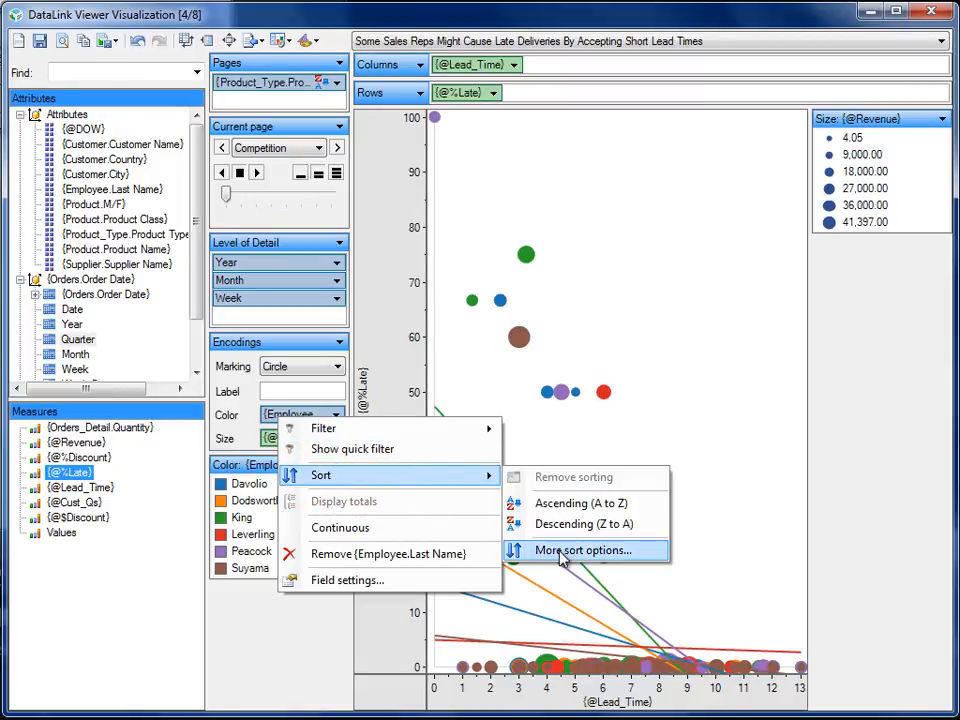
{"action": "left_click", "coordinate": [514, 550]}
{"action": "left_click", "coordinate": [403, 300]}
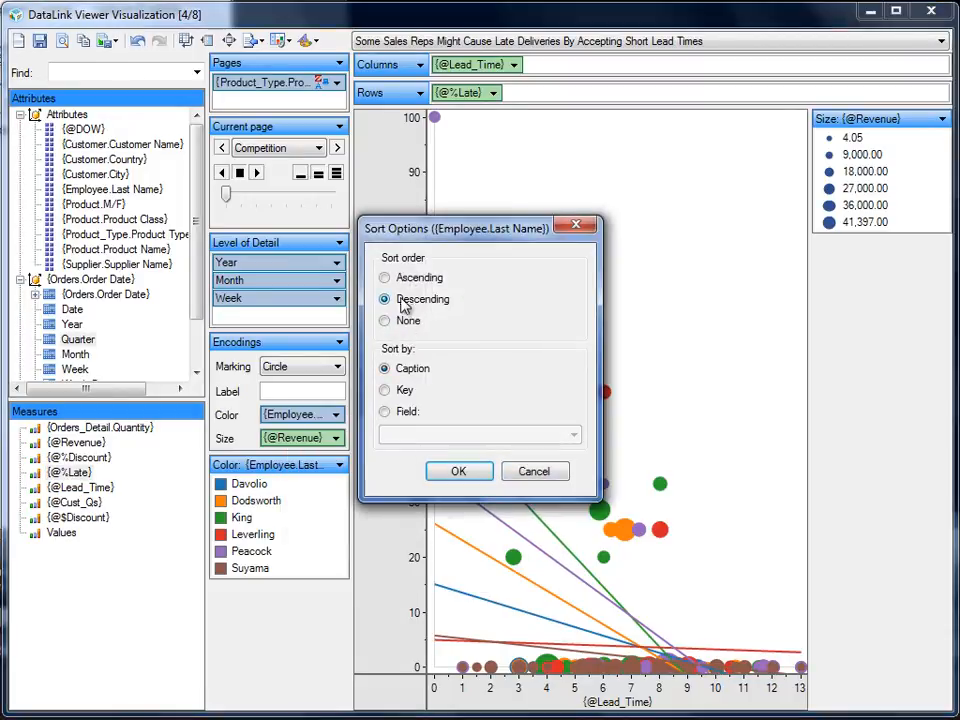
{"action": "left_click", "coordinate": [385, 412]}
{"action": "left_click", "coordinate": [440, 435]}
{"action": "left_click", "coordinate": [420, 477]}
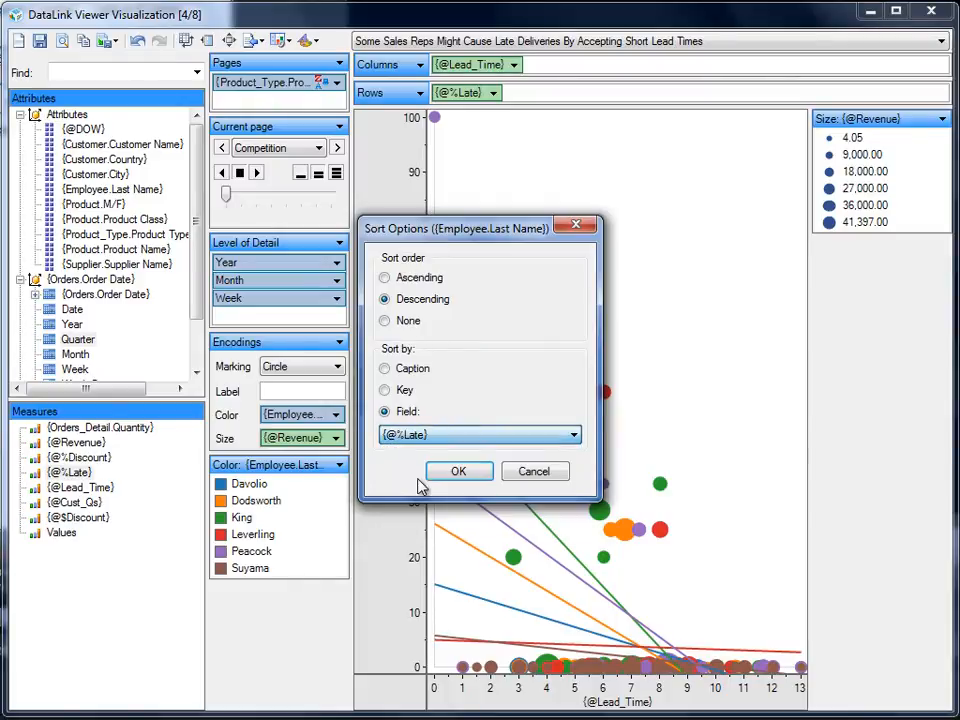
{"action": "left_click", "coordinate": [446, 472]}
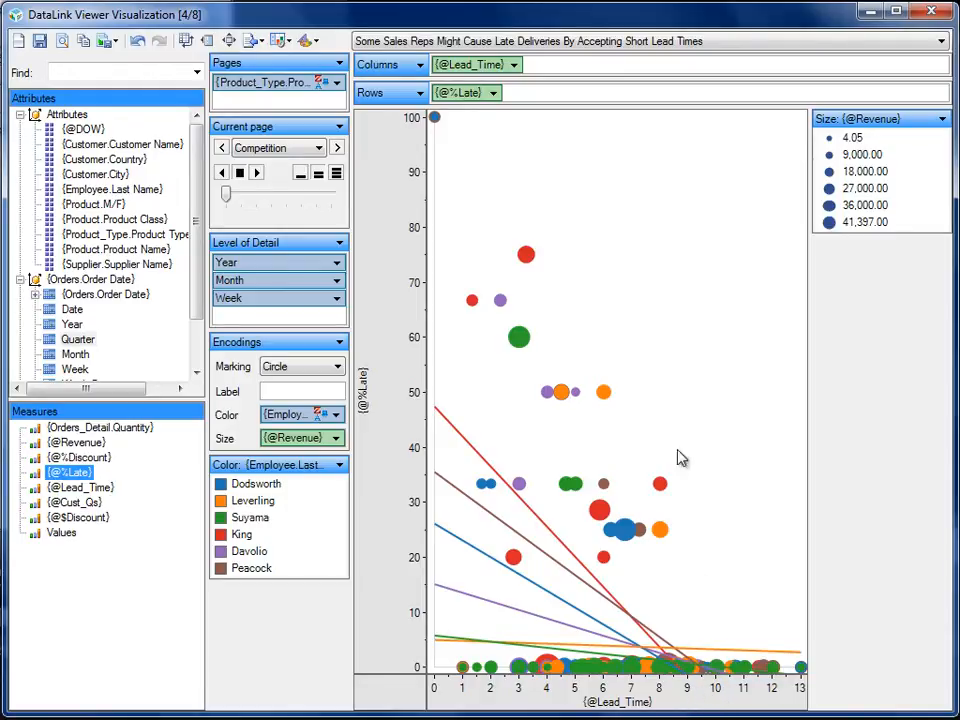
{"action": "left_click", "coordinate": [480, 68]}
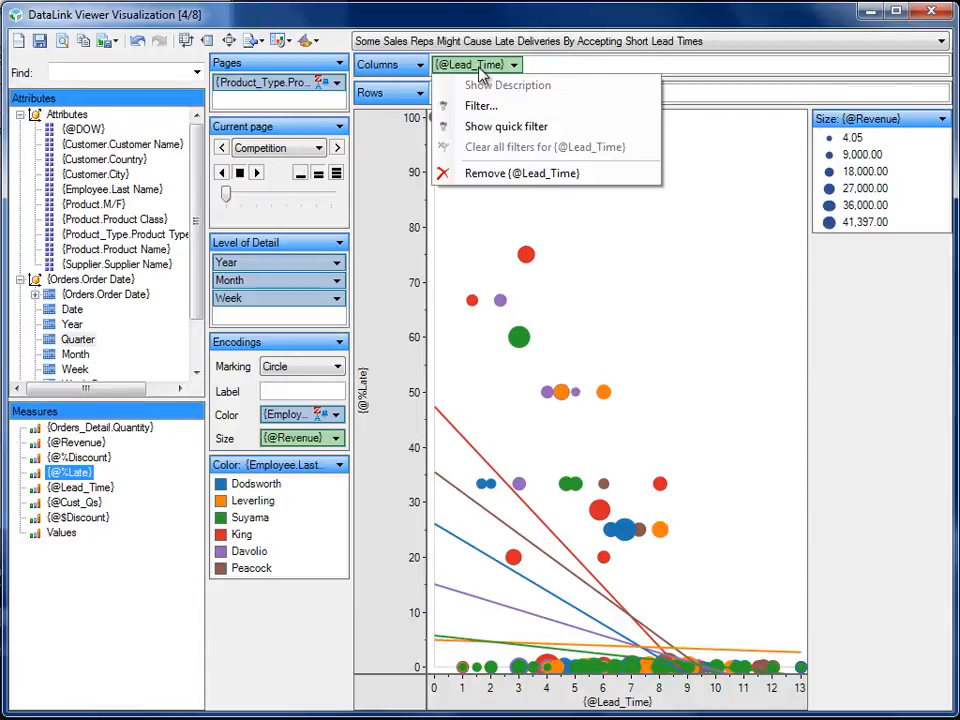
{"action": "left_click", "coordinate": [485, 126]}
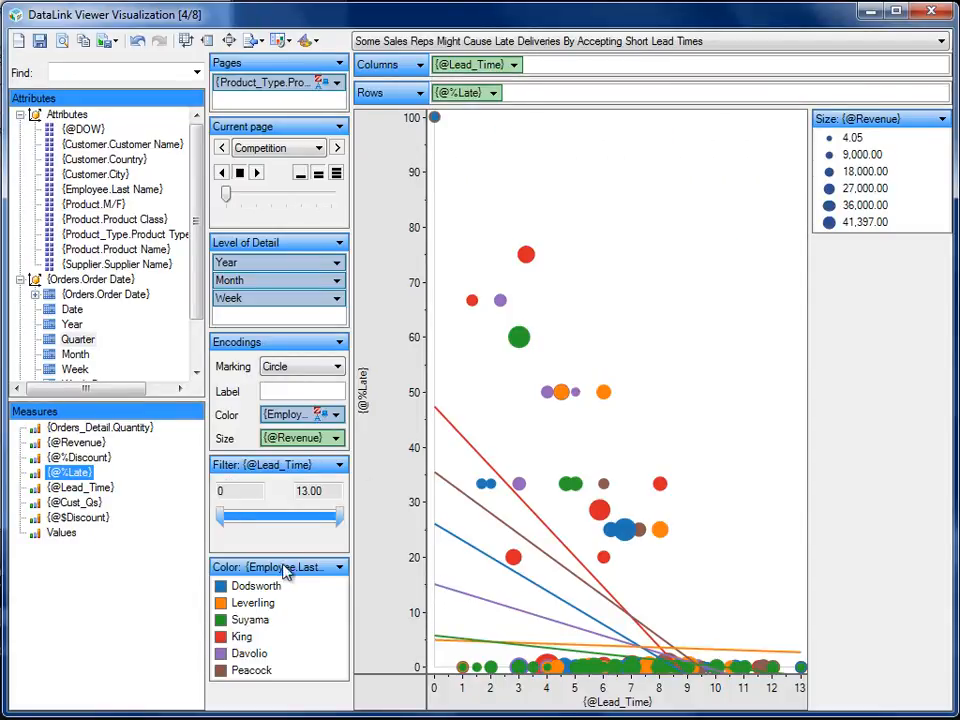
{"action": "left_click_drag", "start_coordinate": [338, 517], "coordinate": [304, 521]}
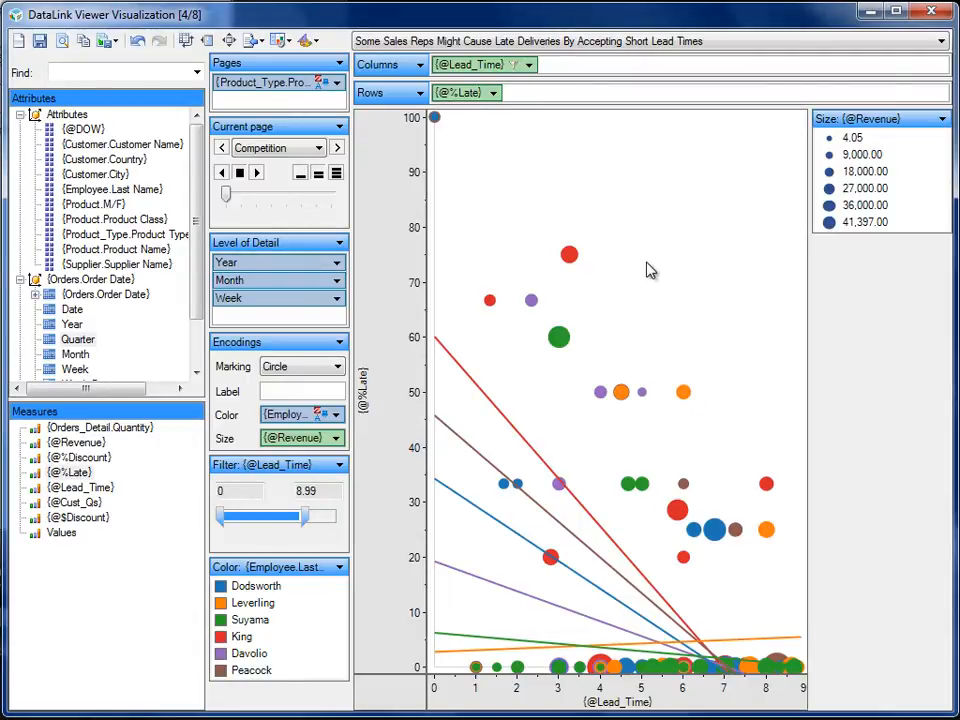
{"action": "left_click", "coordinate": [942, 119]}
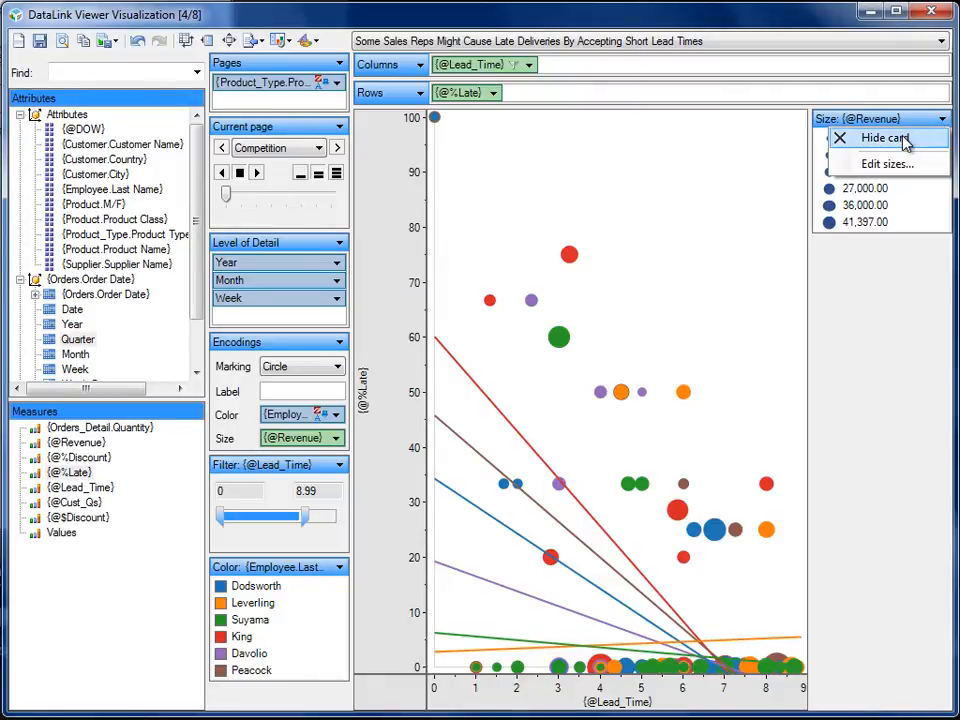
{"action": "left_click", "coordinate": [904, 141]}
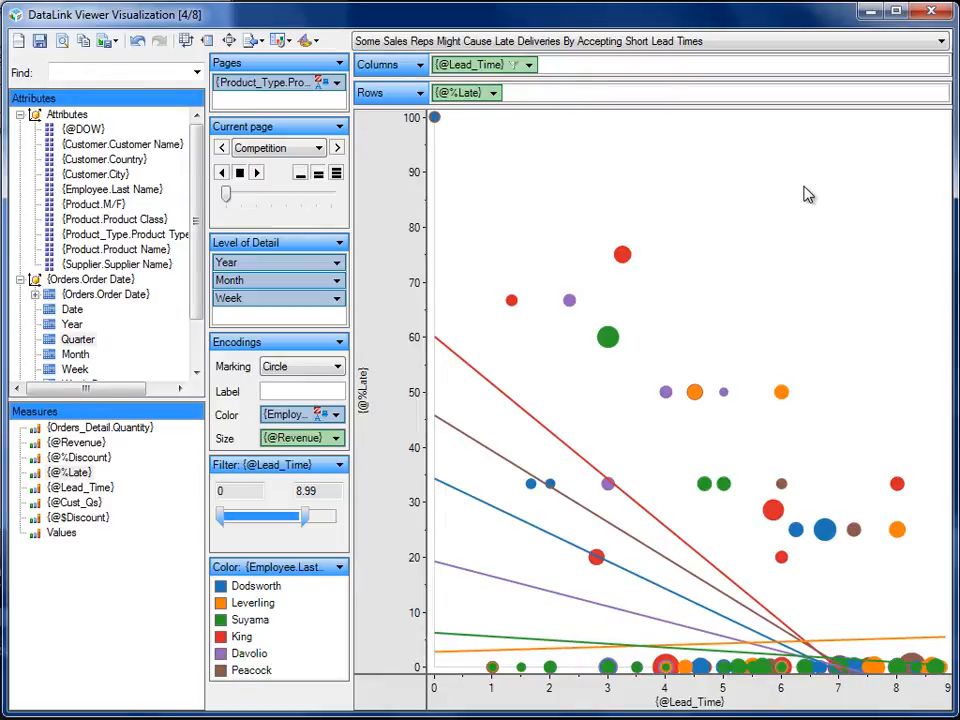
{"action": "left_click", "coordinate": [39, 41]}
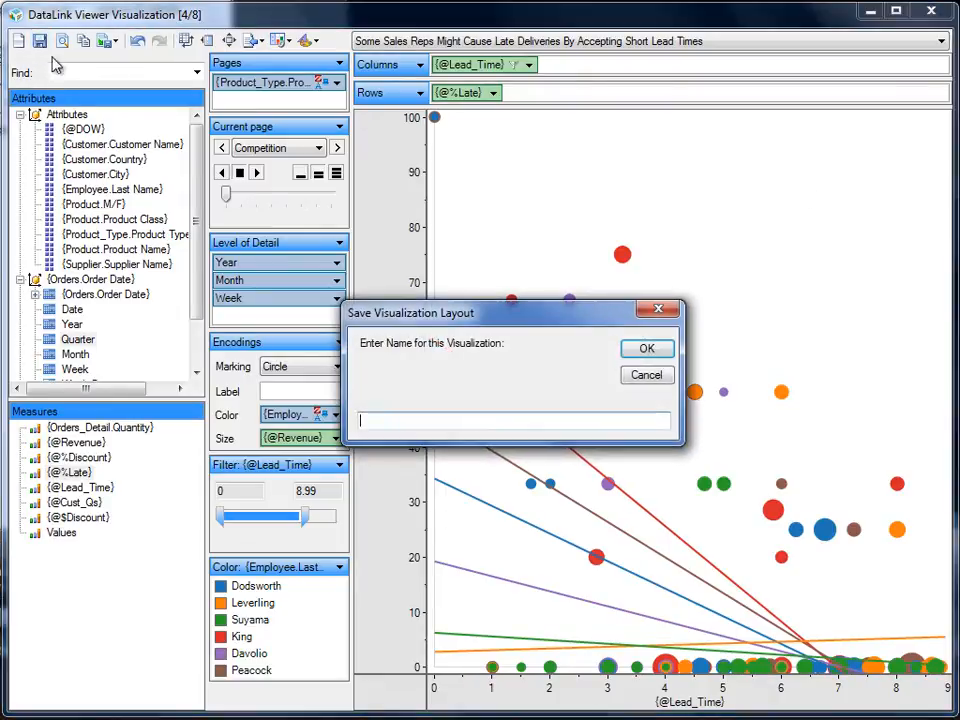
{"action": "type", "text": "Recreate V"}
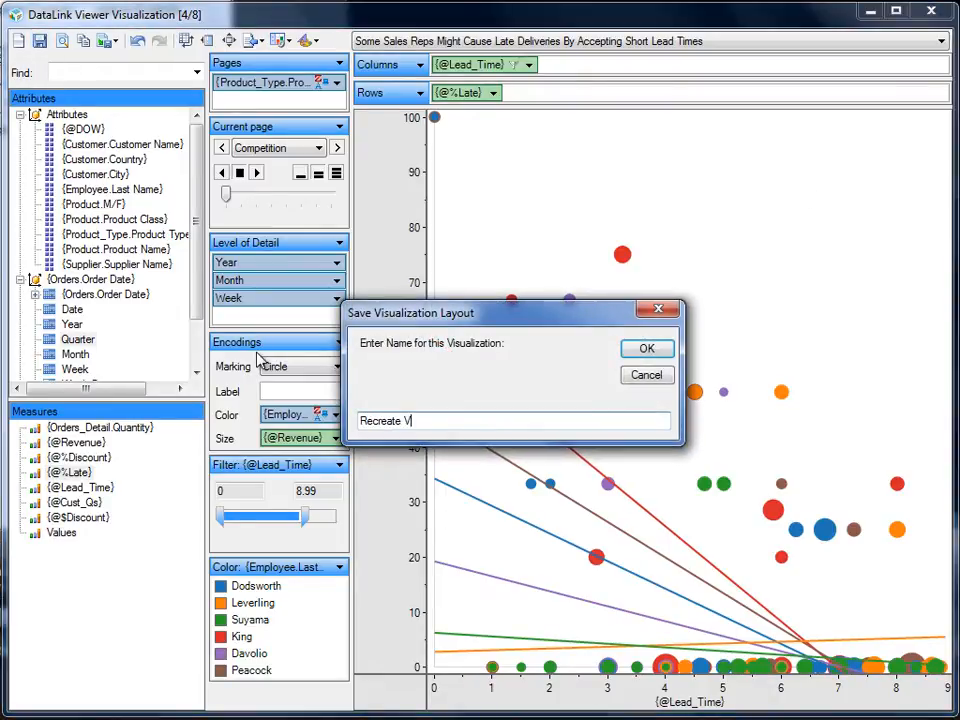
{"action": "type", "text": "iz 4"}
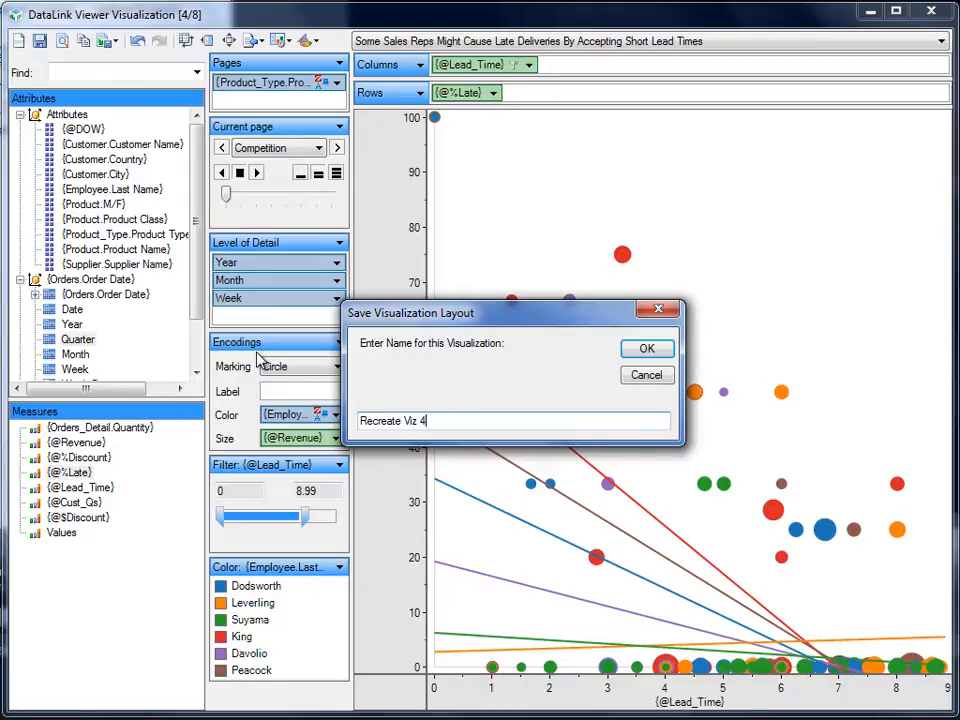
{"action": "left_click", "coordinate": [644, 348]}
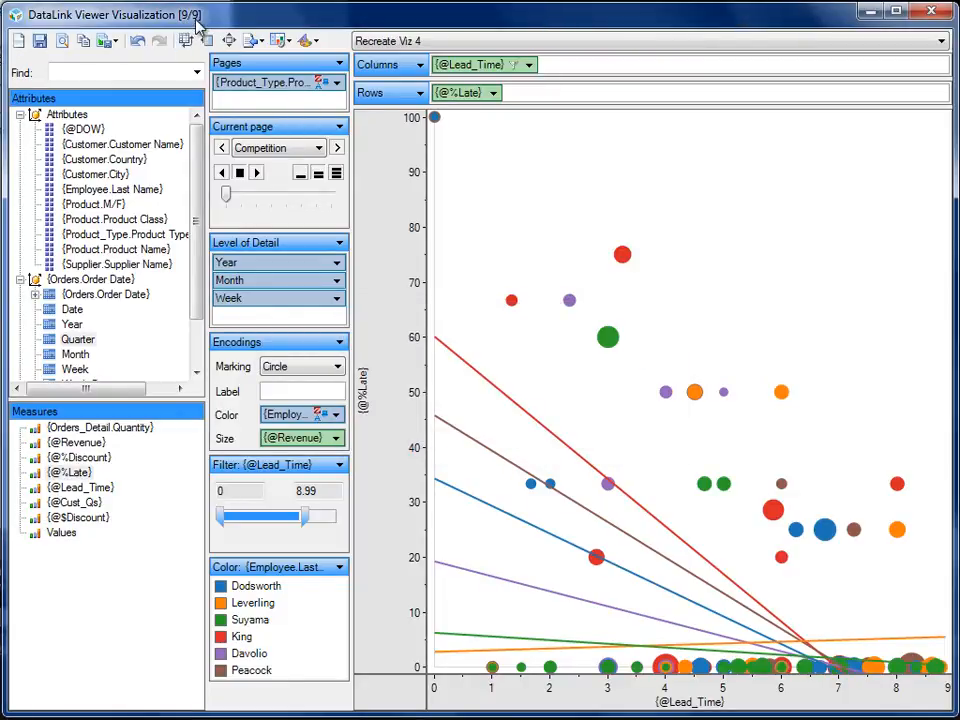
- Reload the saved Recreate Viz 4 layout and switch its current page from Competition to Mountain
{"action": "left_click", "coordinate": [453, 44]}
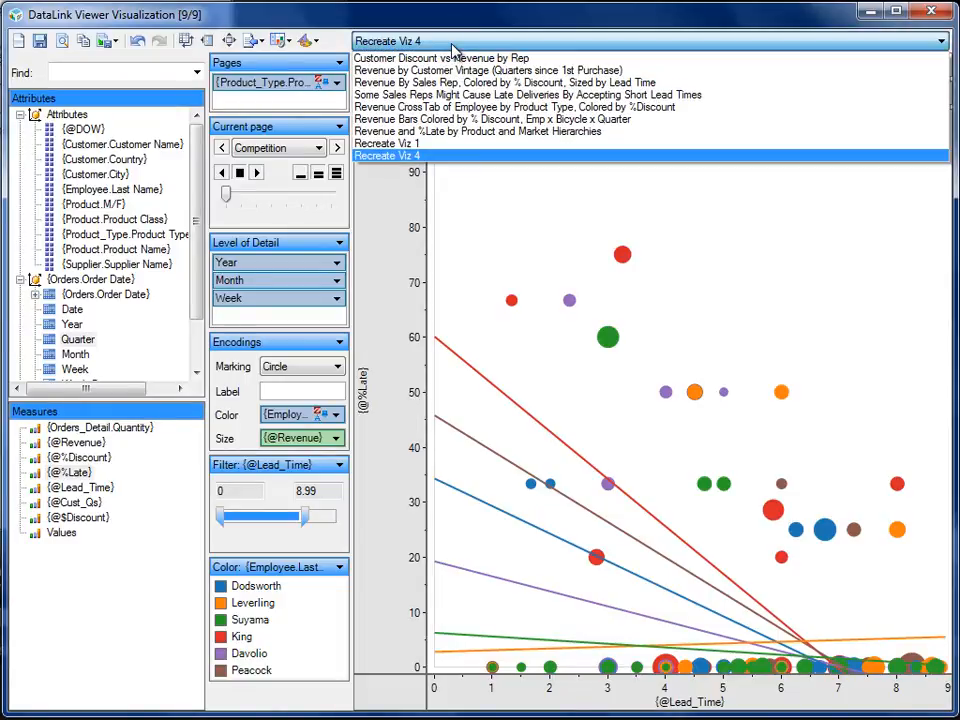
{"action": "left_click", "coordinate": [414, 157]}
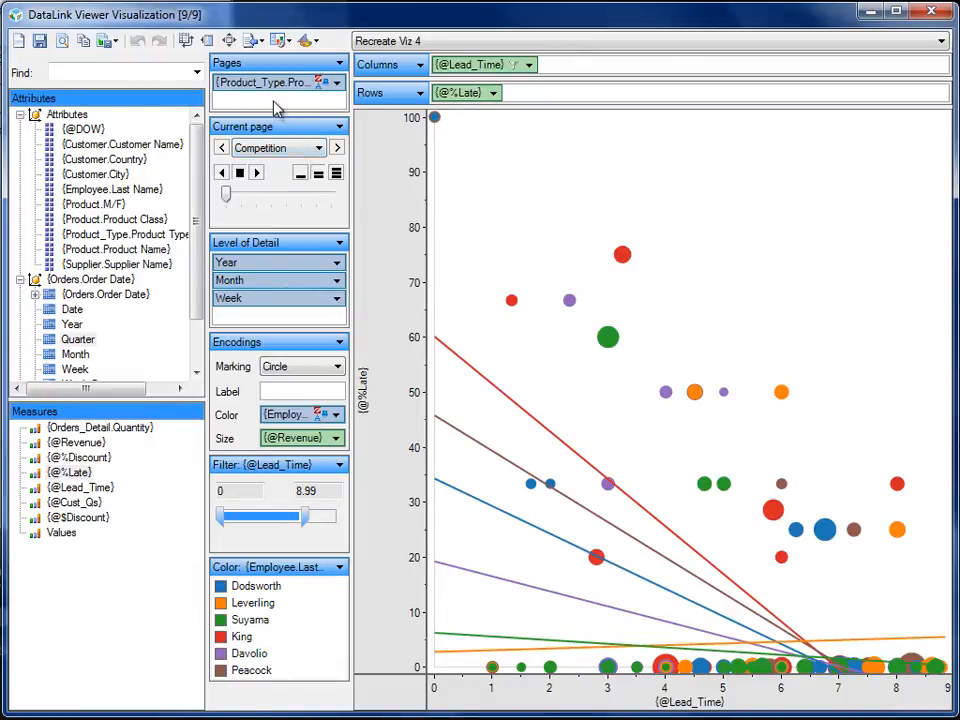
{"action": "left_click", "coordinate": [285, 152]}
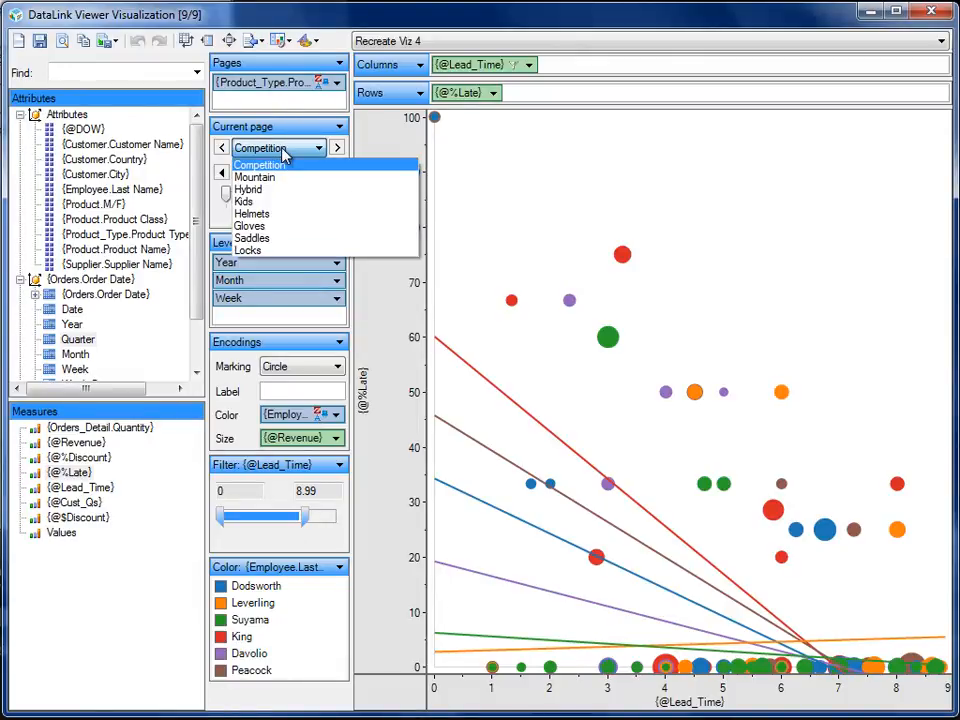
{"action": "left_click", "coordinate": [272, 177]}
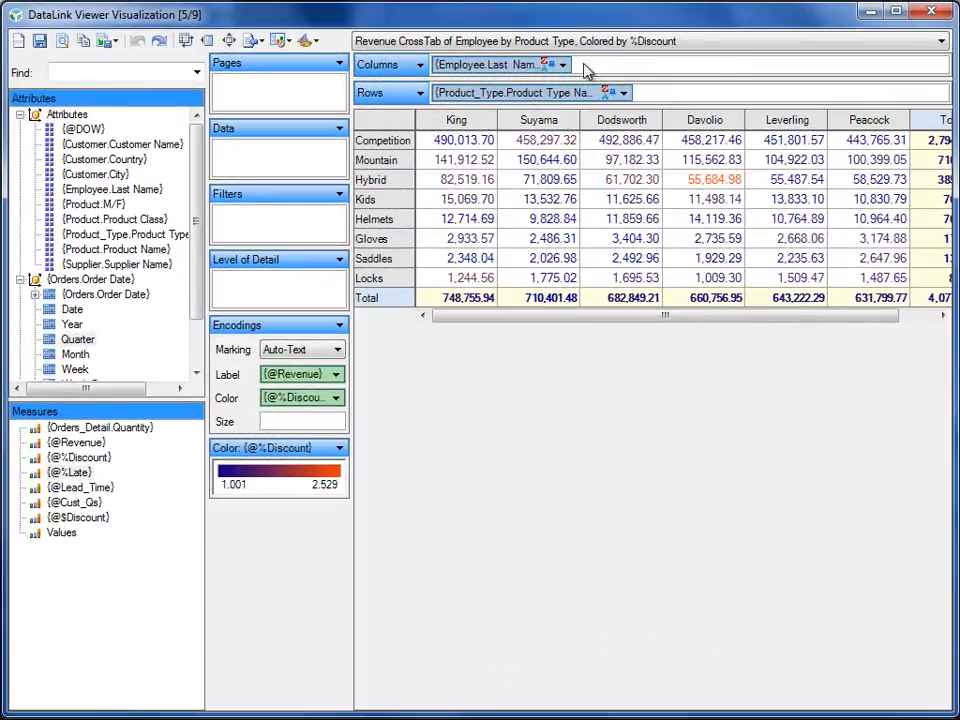
- Inspect the cell details of the employee by product type revenue crosstab, along with the available format and grid settings
{"action": "left_click_drag", "start_coordinate": [530, 64], "coordinate": [472, 119]}
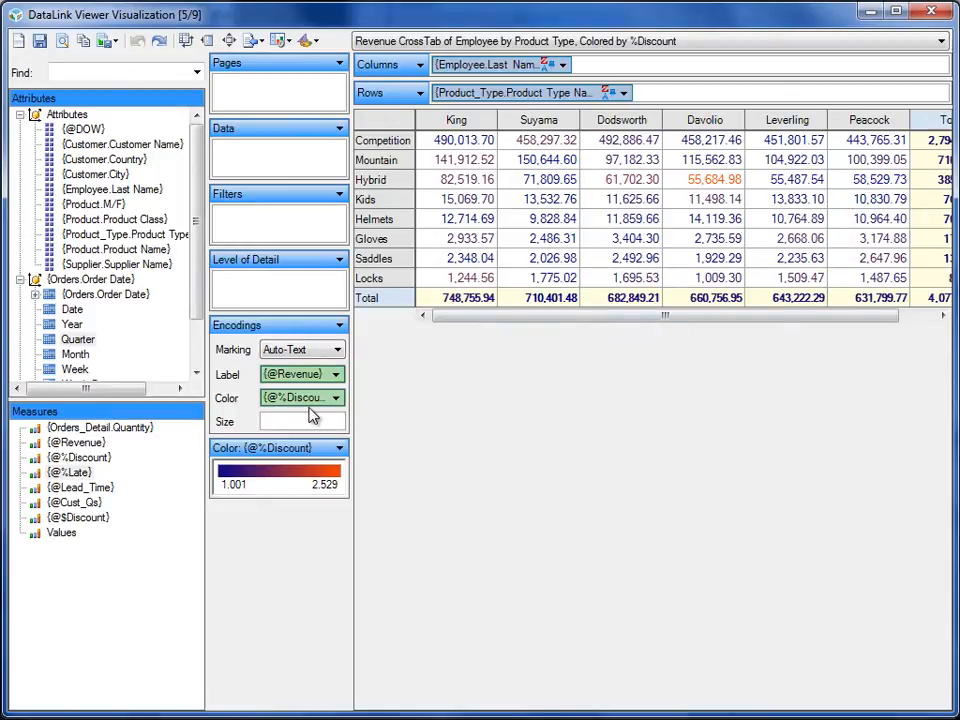
{"action": "mouse_move", "coordinate": [722, 188]}
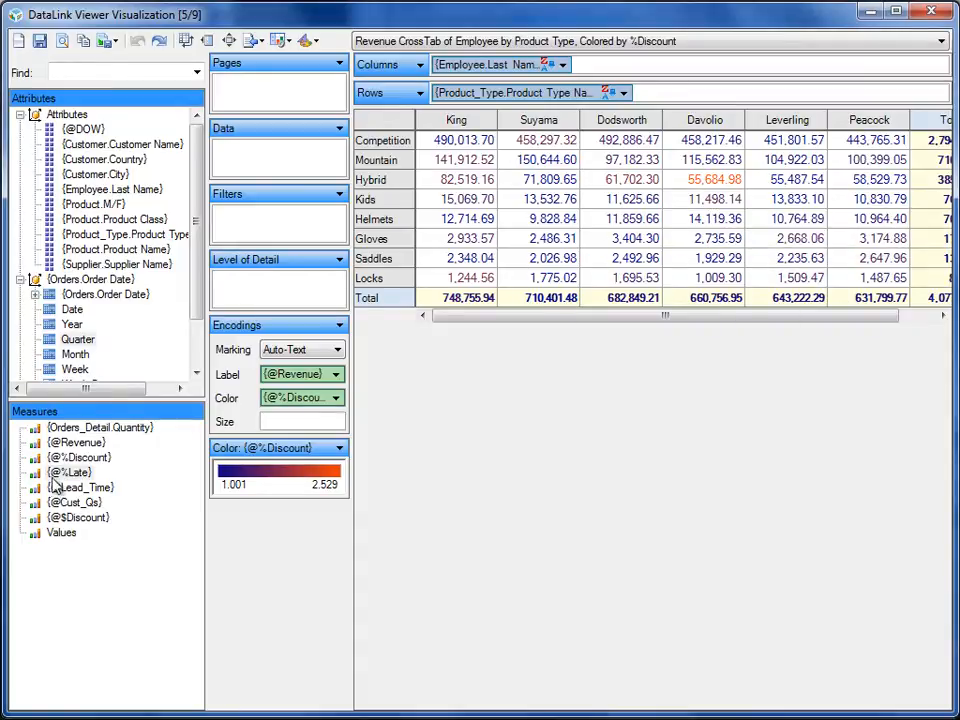
{"action": "mouse_move", "coordinate": [552, 220]}
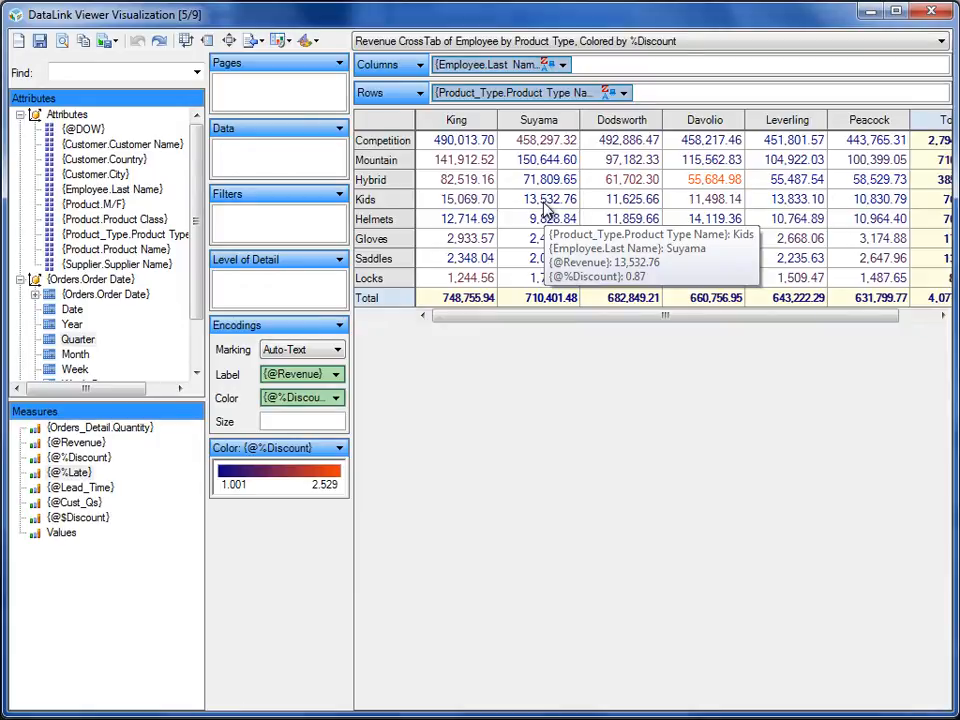
{"action": "left_click", "coordinate": [316, 44]}
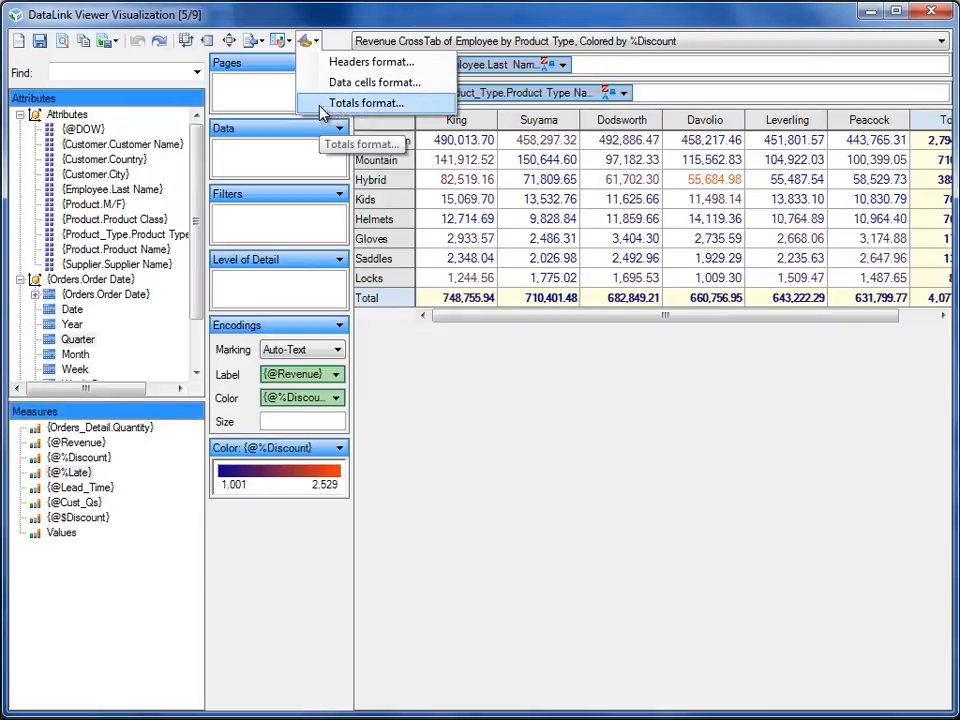
{"action": "left_click", "coordinate": [303, 45]}
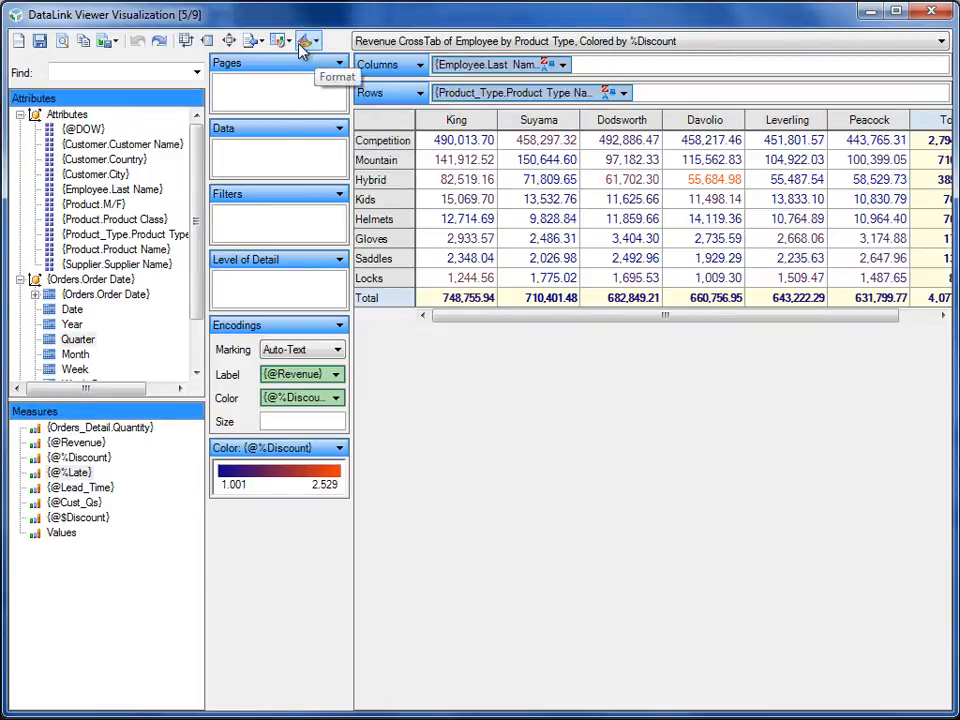
{"action": "left_click", "coordinate": [281, 40]}
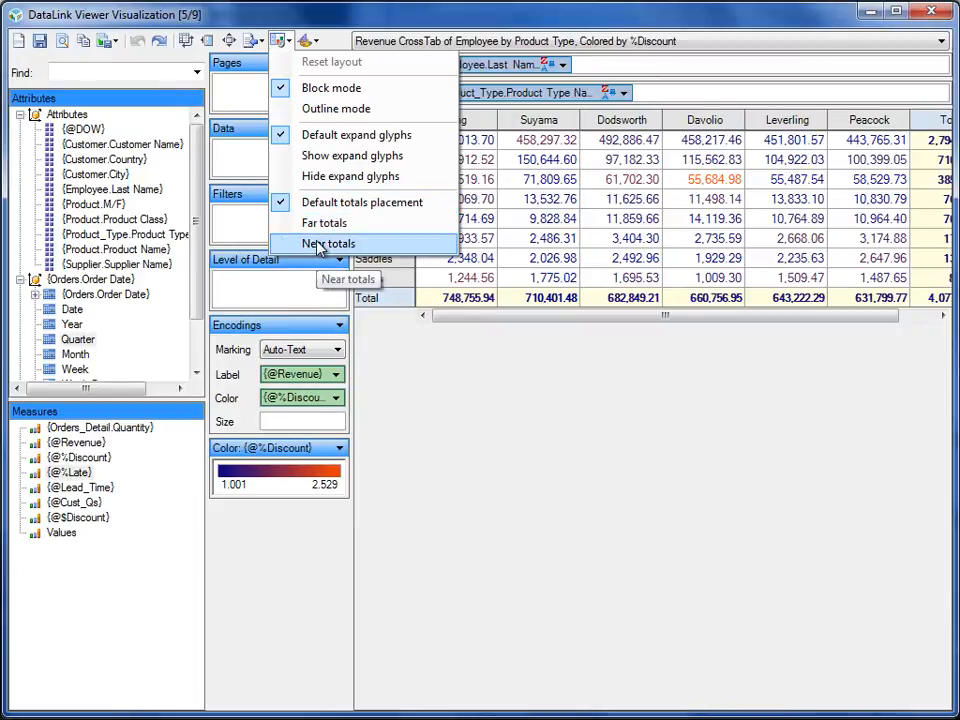
{"action": "left_click", "coordinate": [281, 40]}
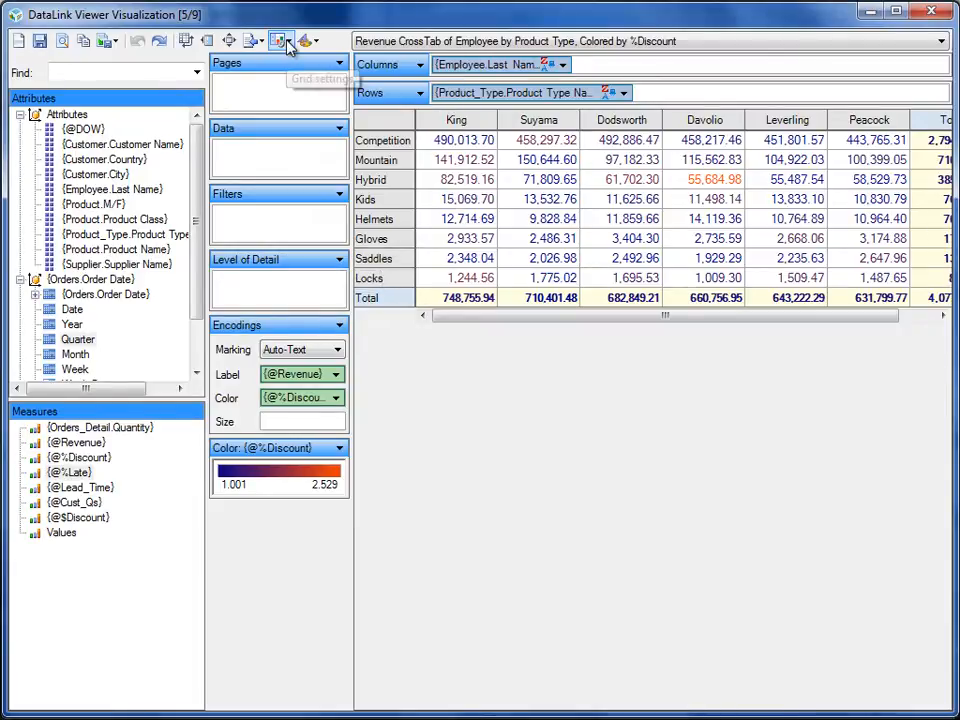
- Hide the schema and the shelves to view the crosstab alone, and bring both back
{"action": "left_click", "coordinate": [209, 41]}
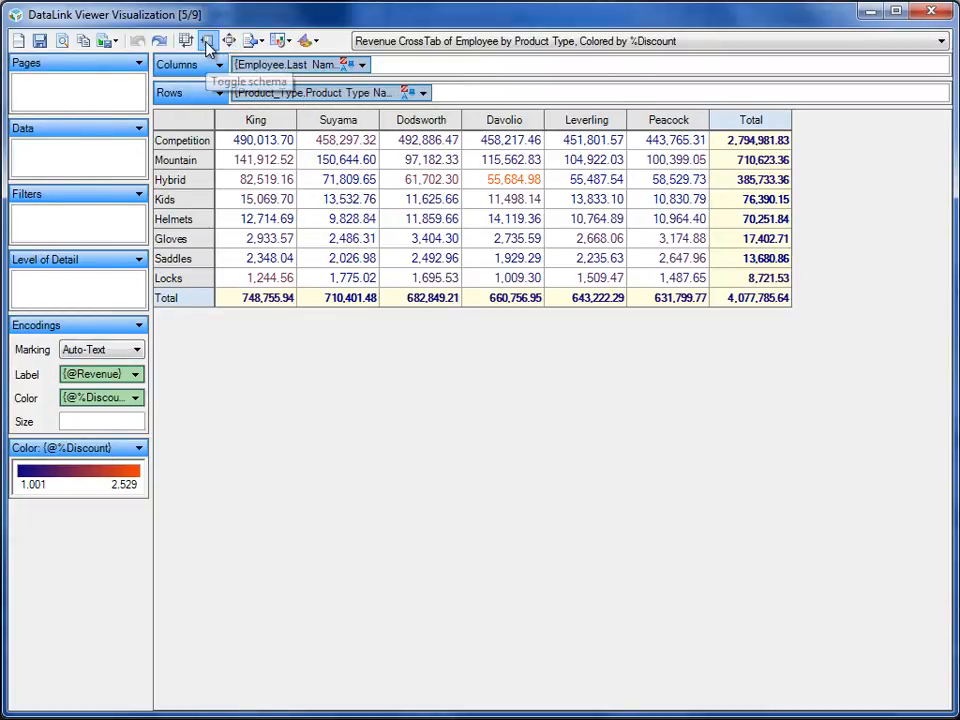
{"action": "left_click", "coordinate": [229, 41]}
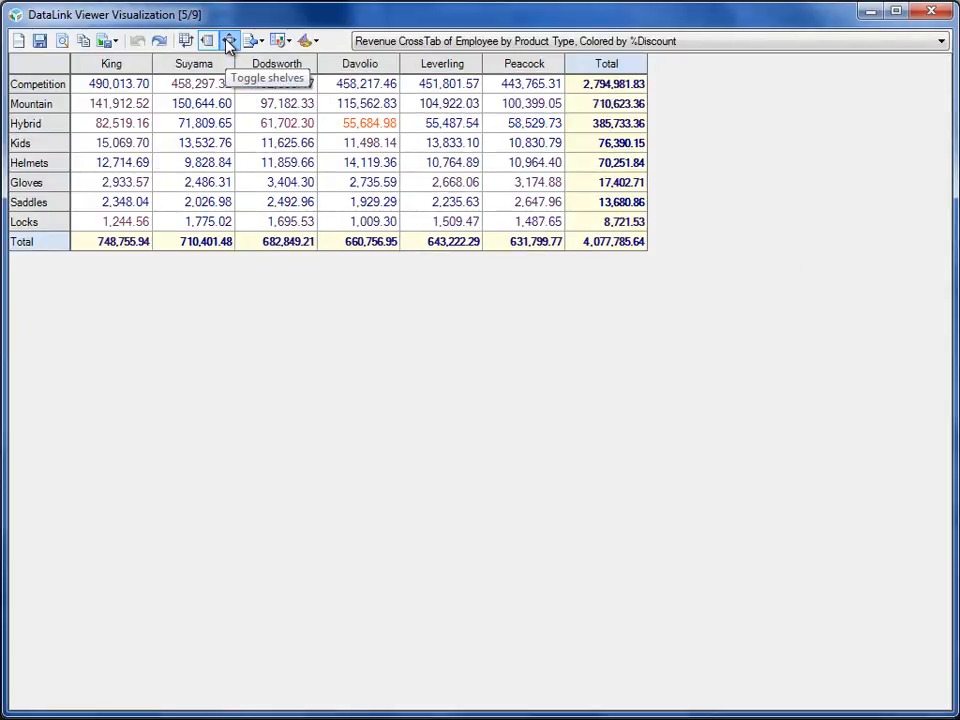
{"action": "left_click", "coordinate": [229, 41]}
{"action": "left_click", "coordinate": [207, 41]}
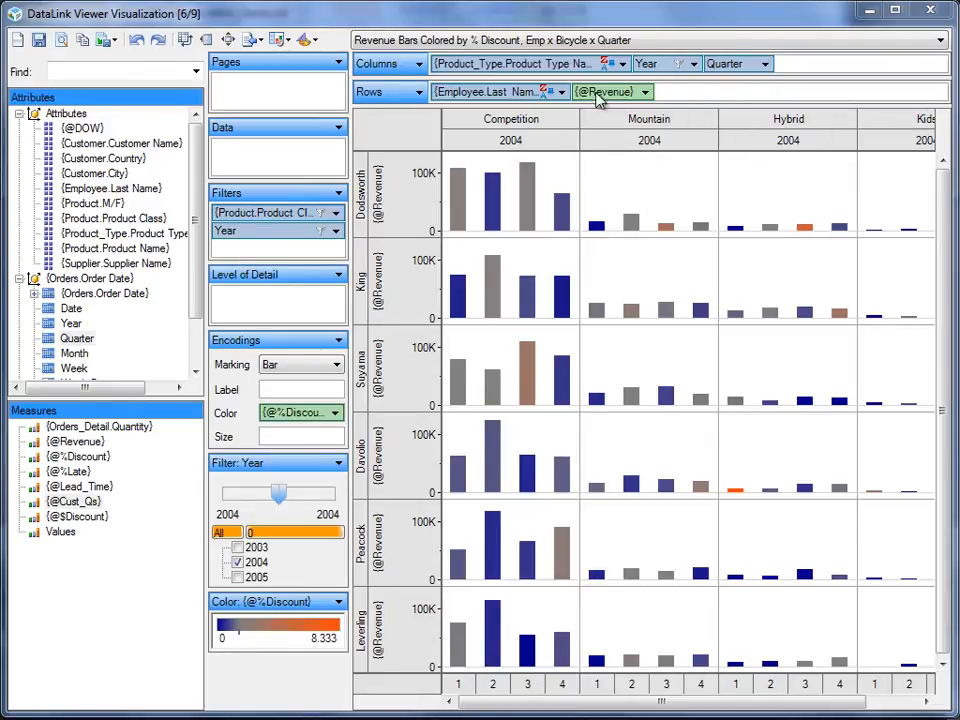
{"action": "right_click", "coordinate": [563, 68]}
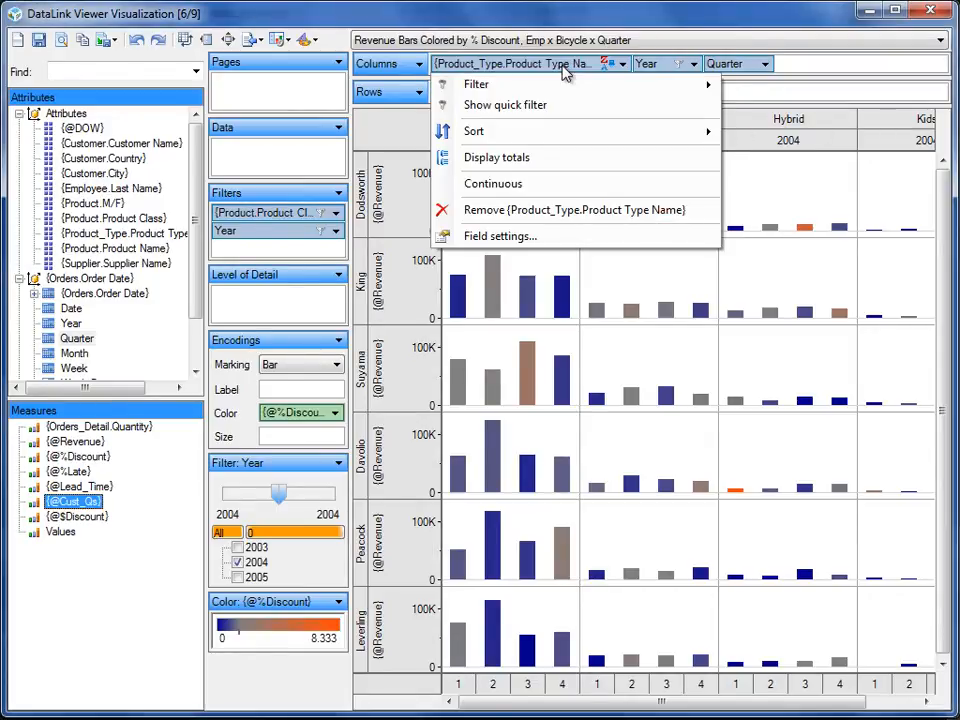
{"action": "mouse_move", "coordinate": [583, 90]}
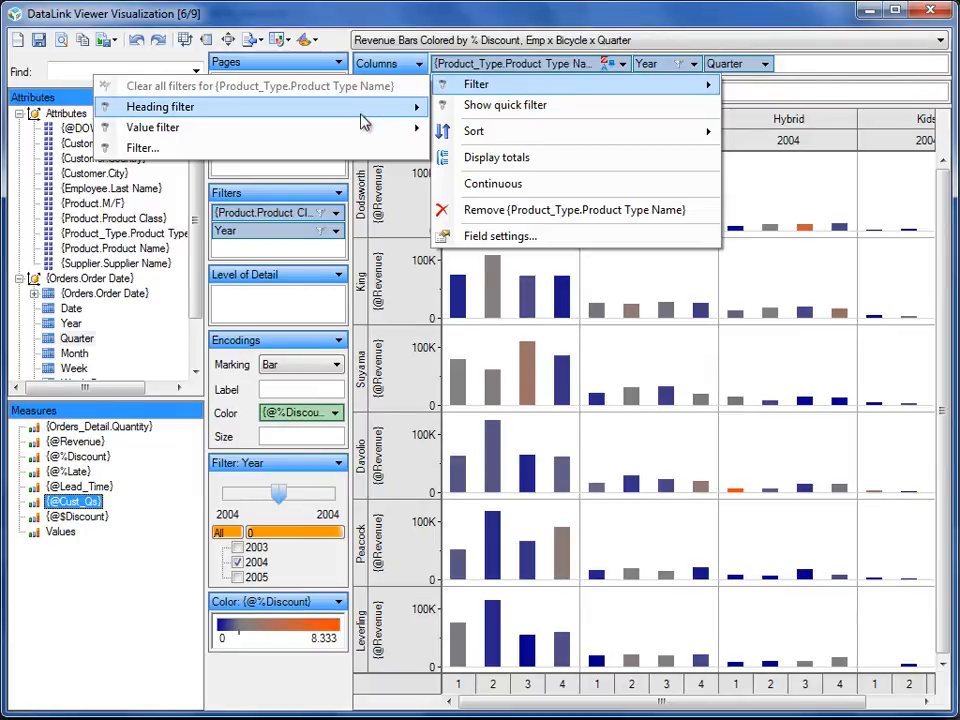
{"action": "mouse_move", "coordinate": [351, 129]}
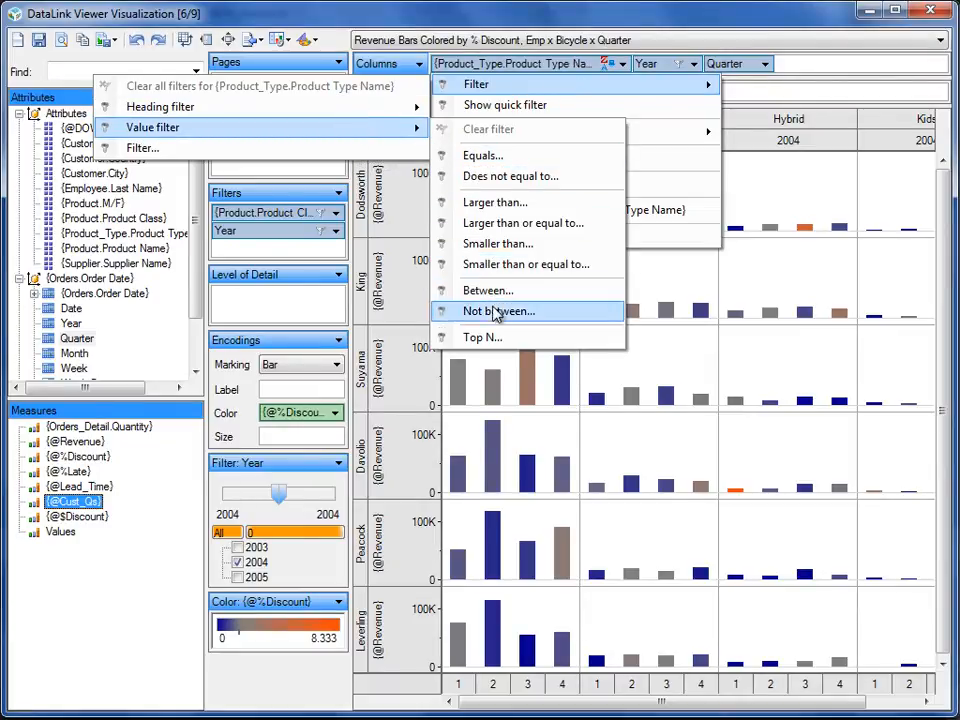
{"action": "left_click", "coordinate": [482, 338]}
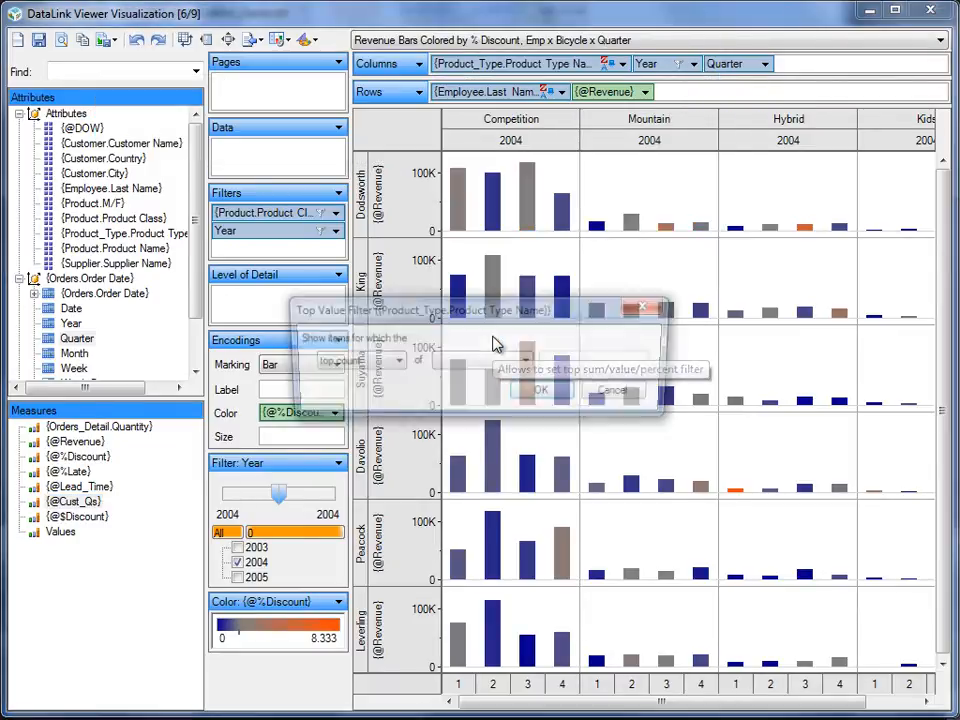
{"action": "left_click", "coordinate": [372, 363]}
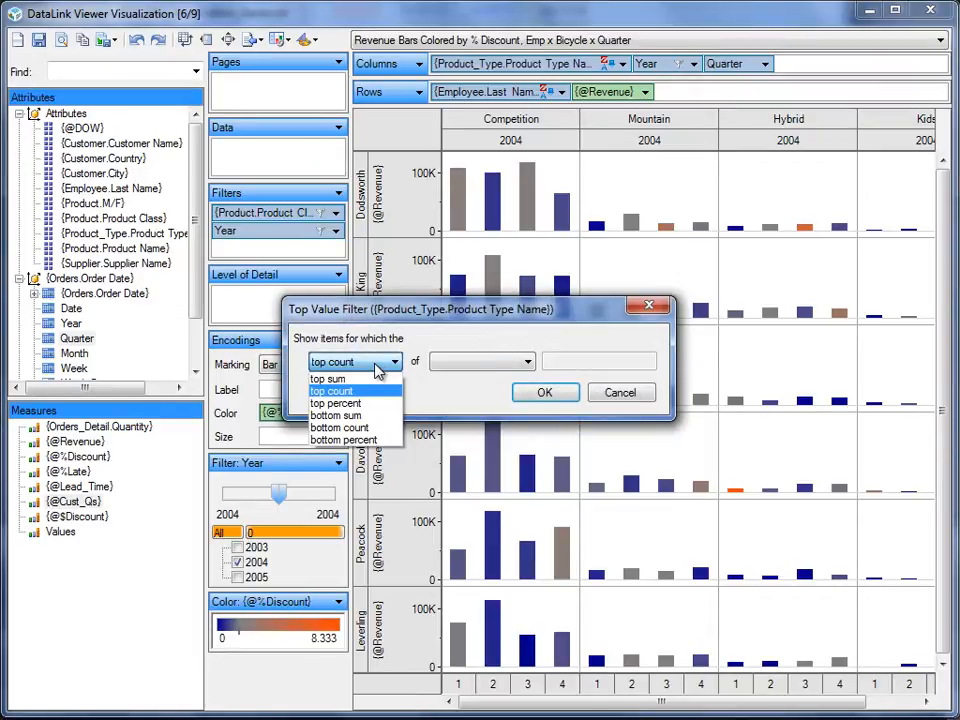
{"action": "left_click", "coordinate": [378, 367]}
{"action": "left_click", "coordinate": [462, 369]}
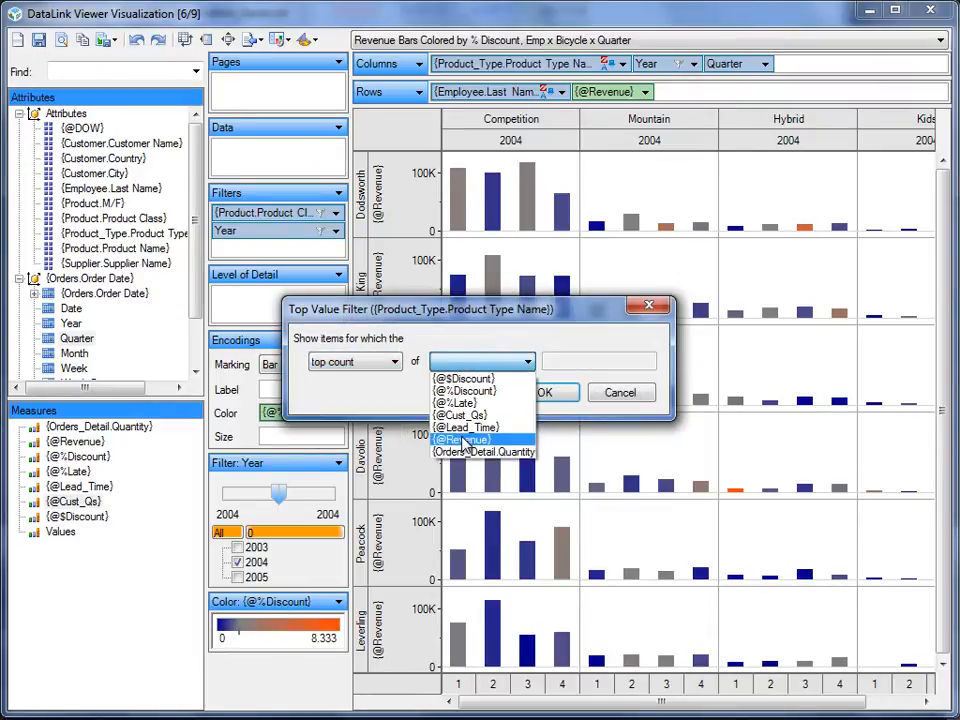
{"action": "left_click", "coordinate": [463, 440]}
{"action": "left_click", "coordinate": [565, 362]}
{"action": "type", "text": "3"}
{"action": "left_click", "coordinate": [548, 392]}
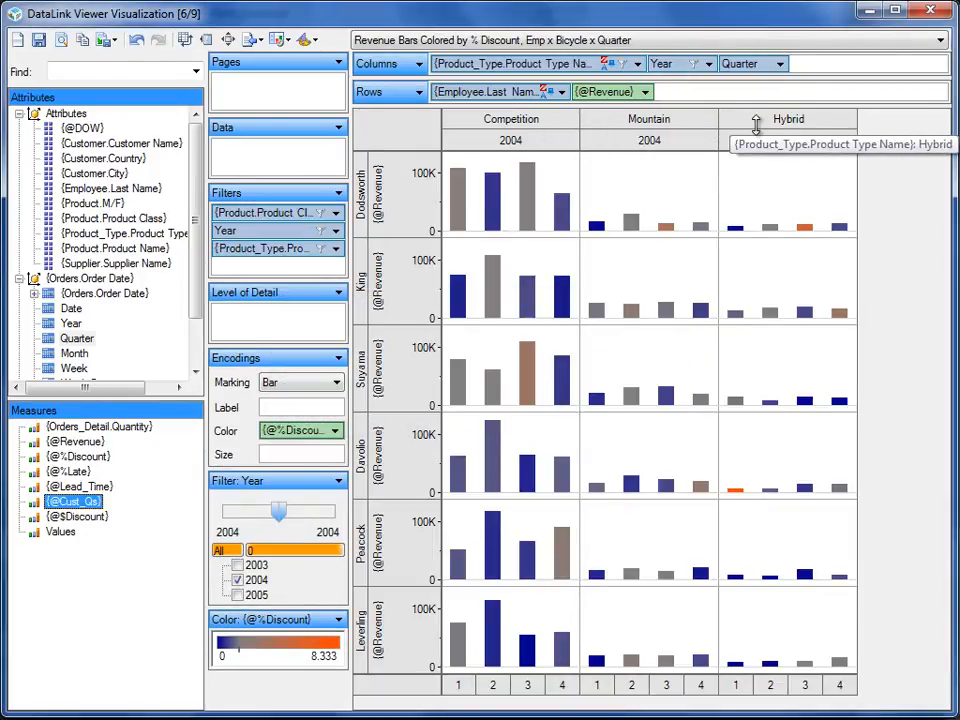
{"action": "mouse_move", "coordinate": [492, 380]}
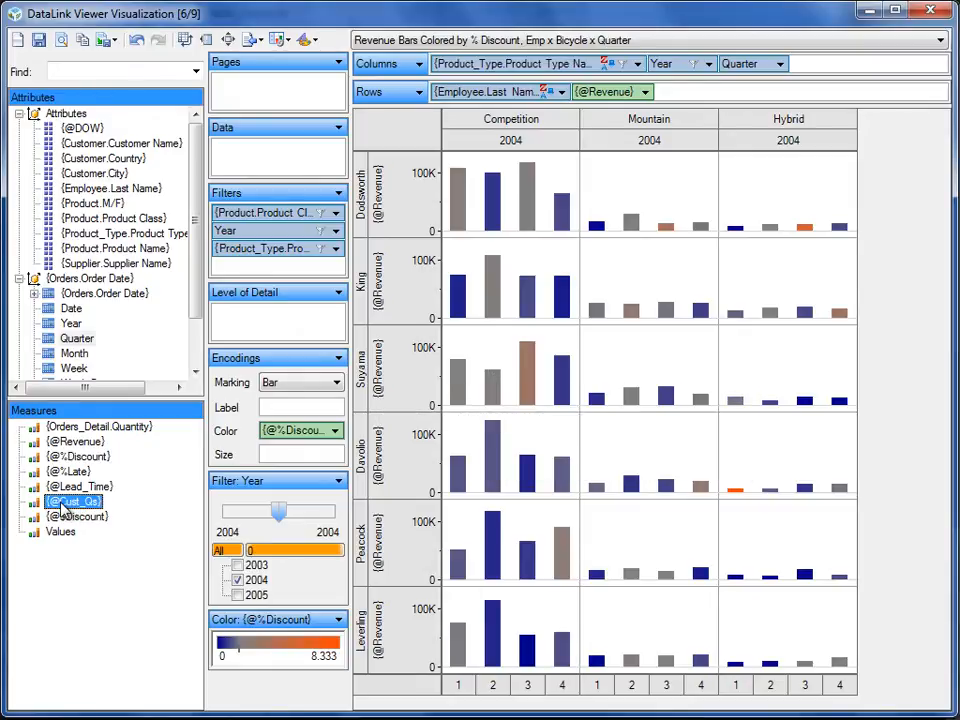
{"action": "left_click_drag", "start_coordinate": [63, 510], "coordinate": [285, 454]}
{"action": "mouse_move", "coordinate": [566, 300]}
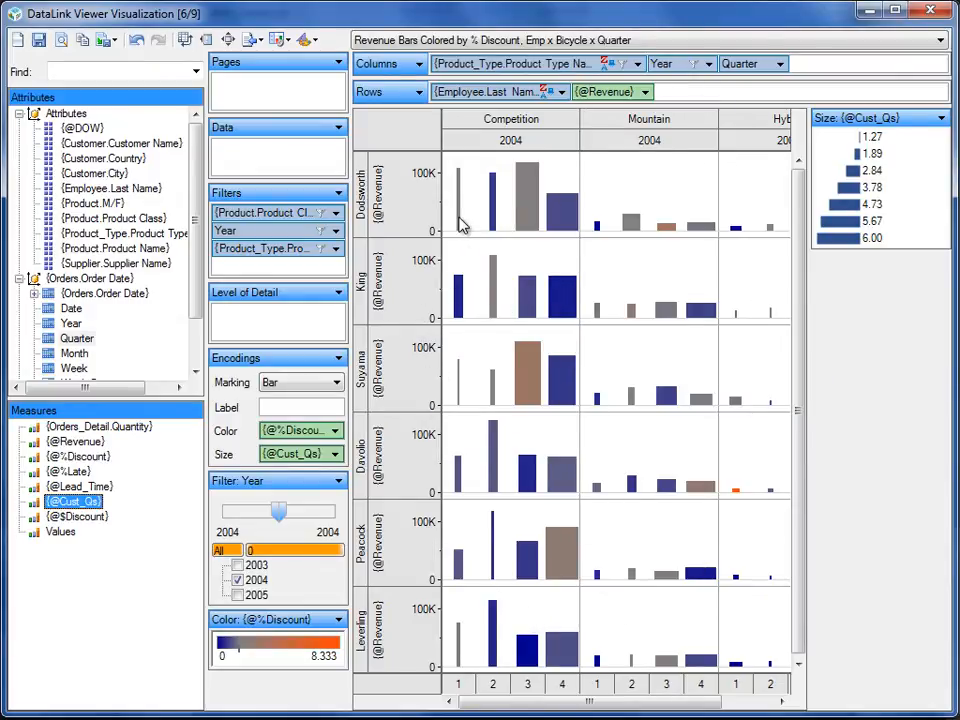
{"action": "mouse_move", "coordinate": [462, 222]}
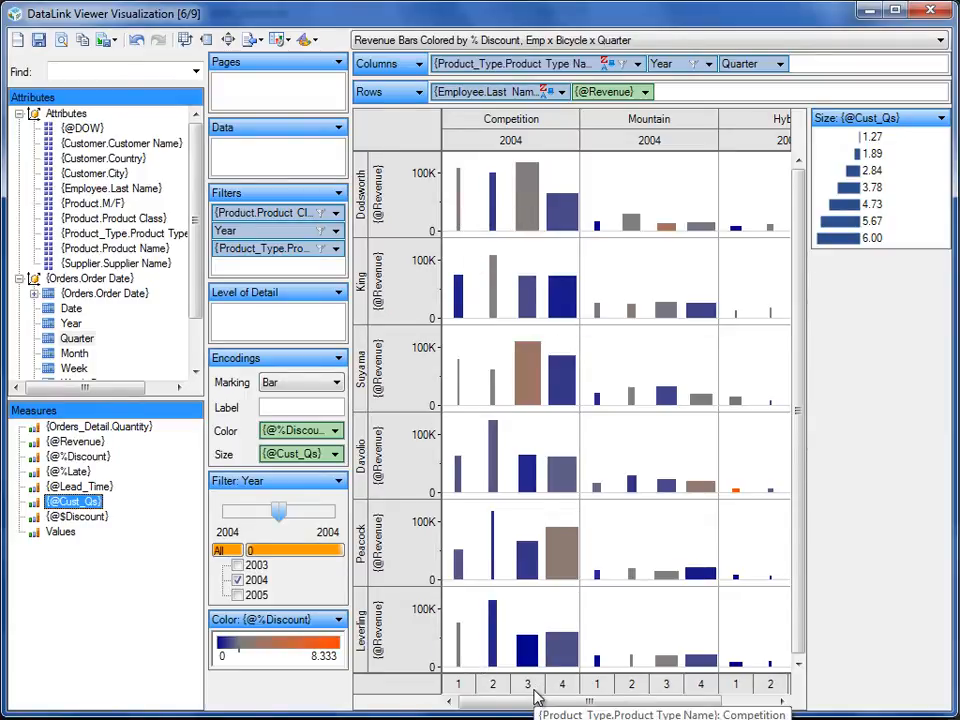
{"action": "mouse_move", "coordinate": [562, 218]}
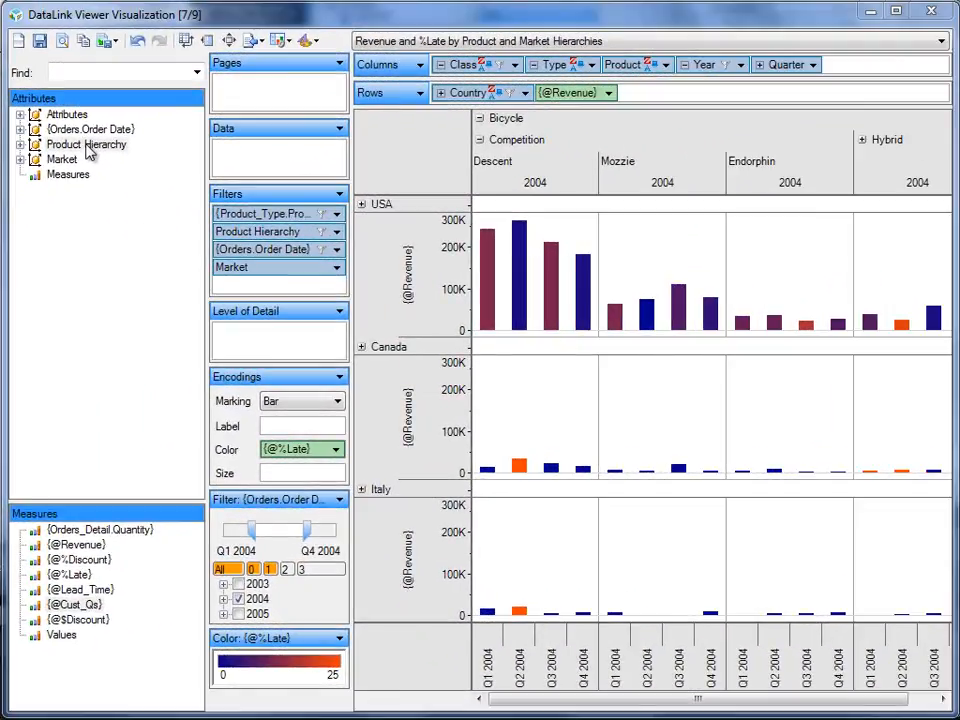
- Expand the Product Hierarchy and Market hierarchies in the attributes to show their levels, and drill USA down to its cities
{"action": "left_click", "coordinate": [20, 145]}
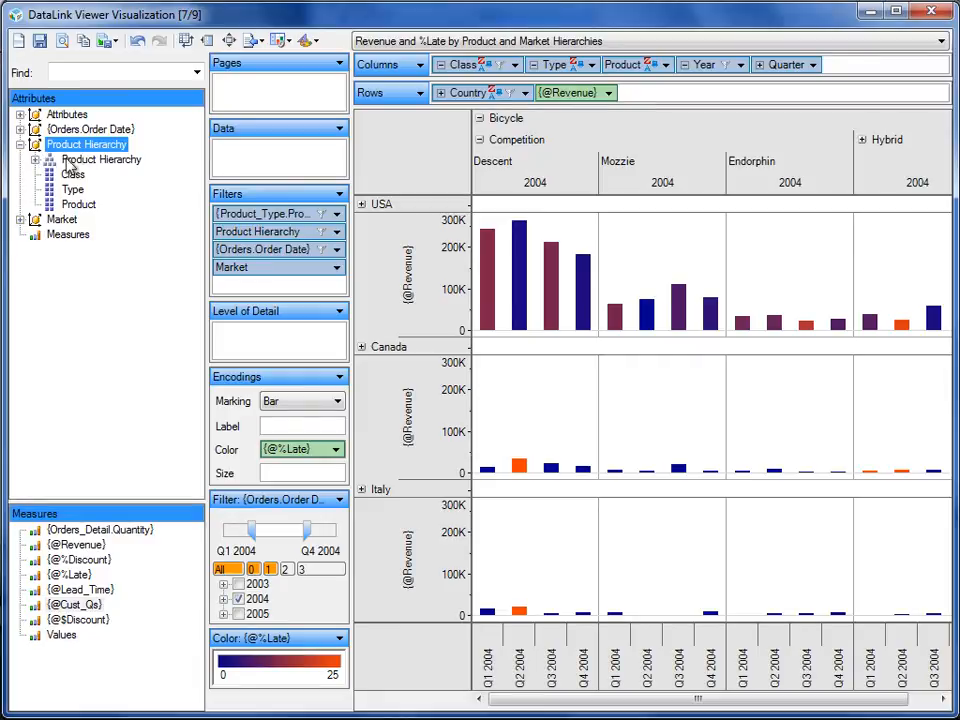
{"action": "left_click", "coordinate": [35, 160]}
{"action": "left_click", "coordinate": [20, 264]}
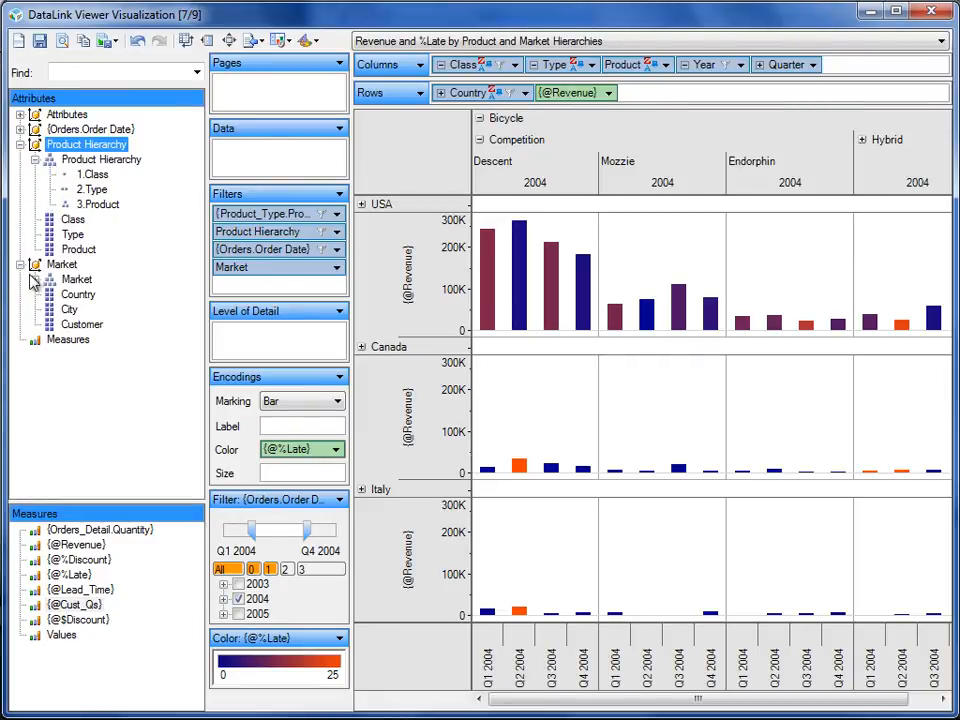
{"action": "left_click", "coordinate": [35, 280]}
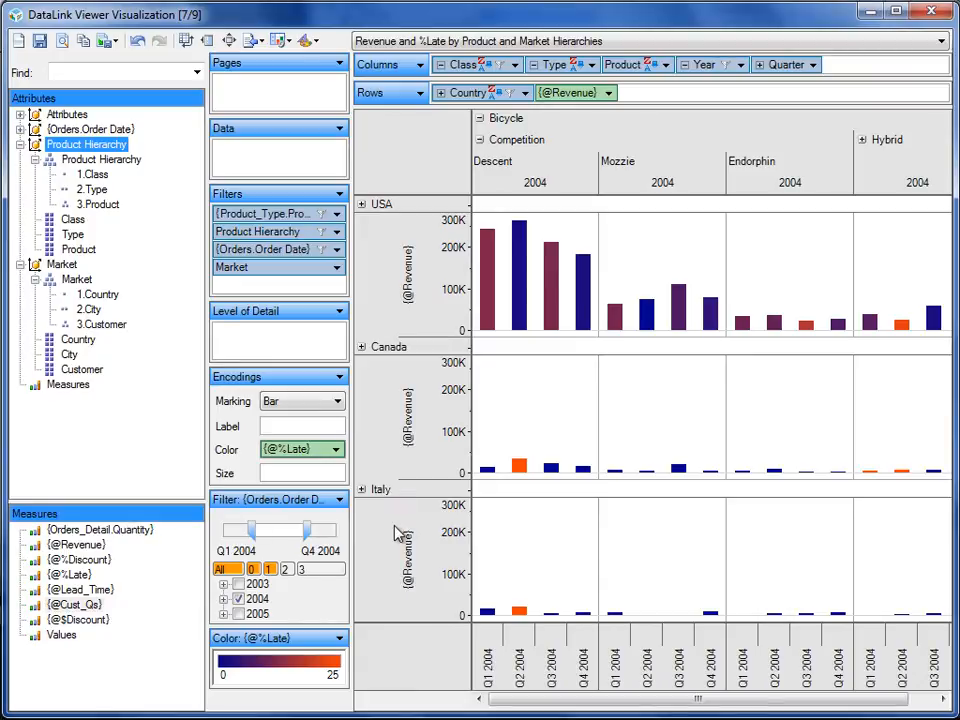
{"action": "left_click", "coordinate": [362, 205]}
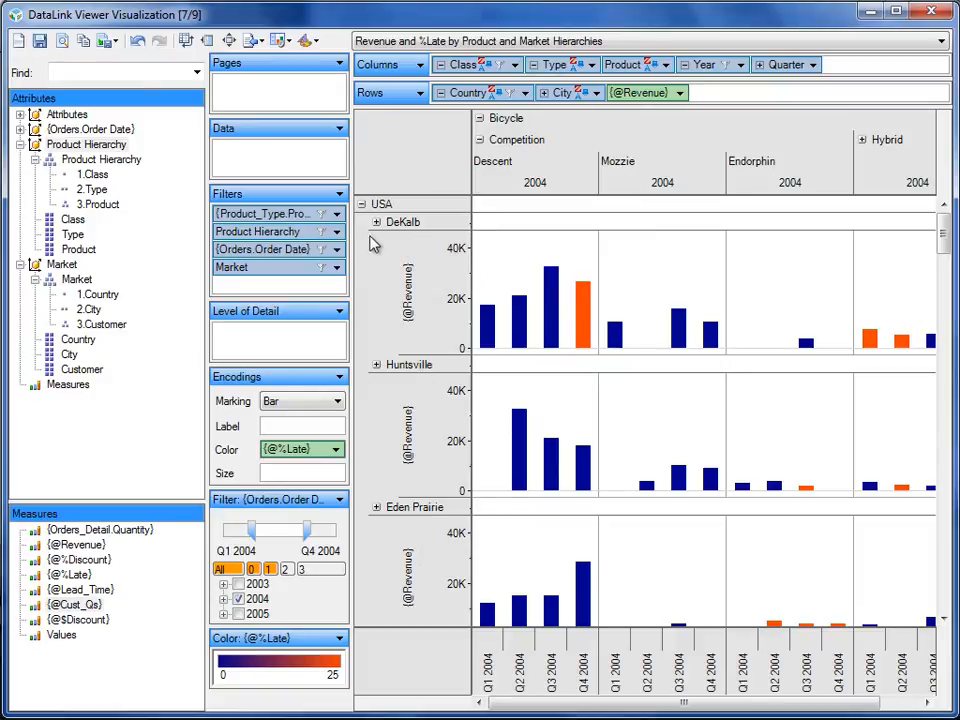
- Drill DeKalb down to its customers, roll the rows up to countries, and collapse and re-expand the Bicycle and Competition product levels
{"action": "left_click", "coordinate": [376, 222]}
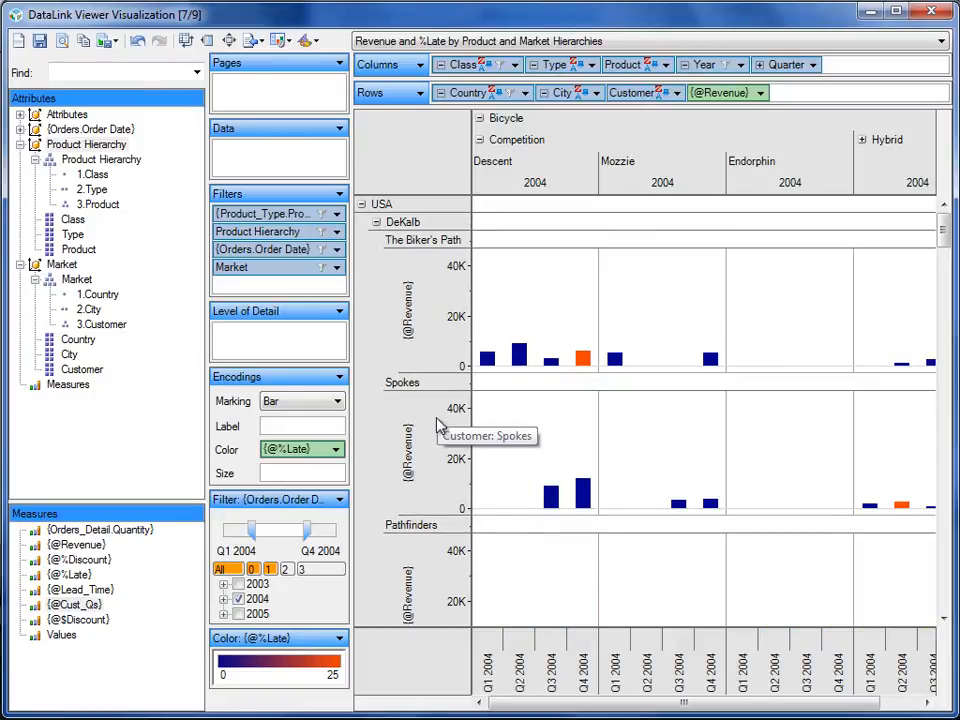
{"action": "left_click", "coordinate": [362, 204]}
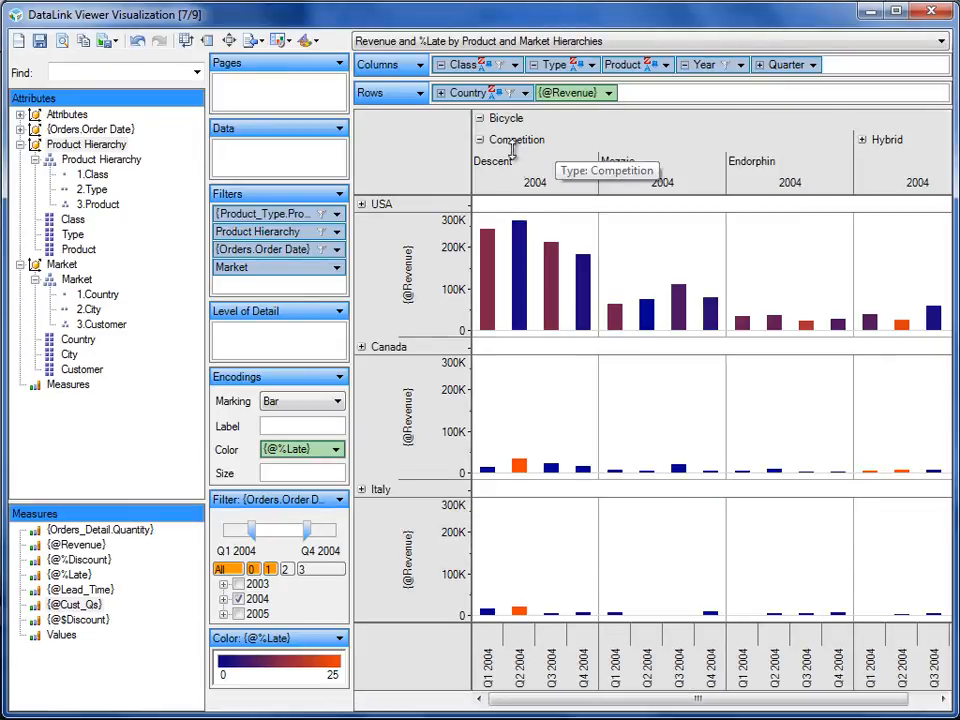
{"action": "left_click", "coordinate": [480, 119]}
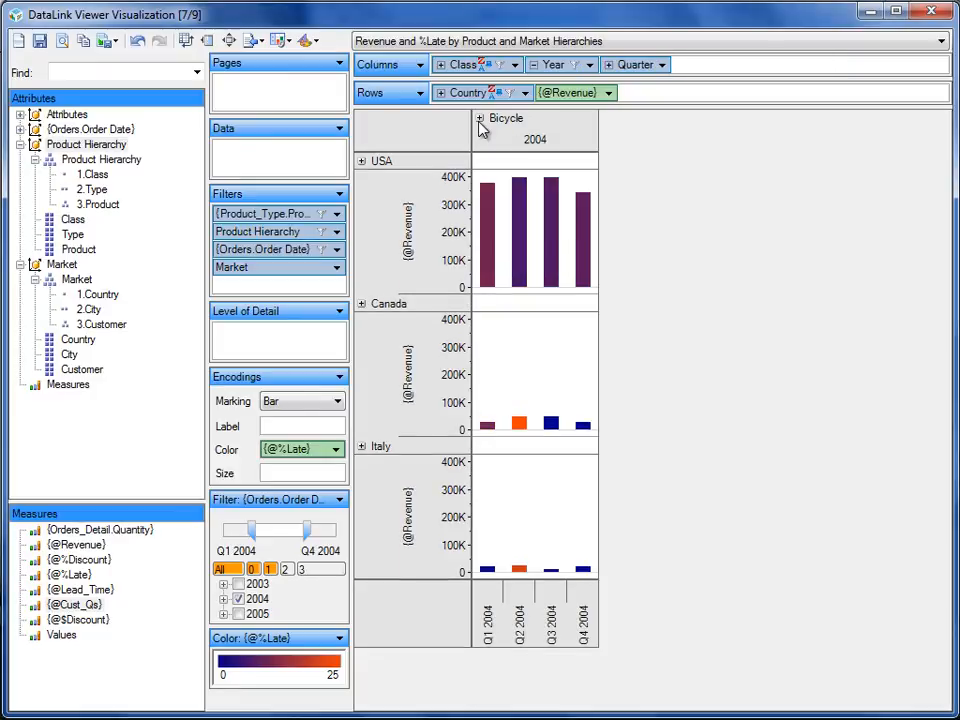
{"action": "left_click", "coordinate": [480, 119]}
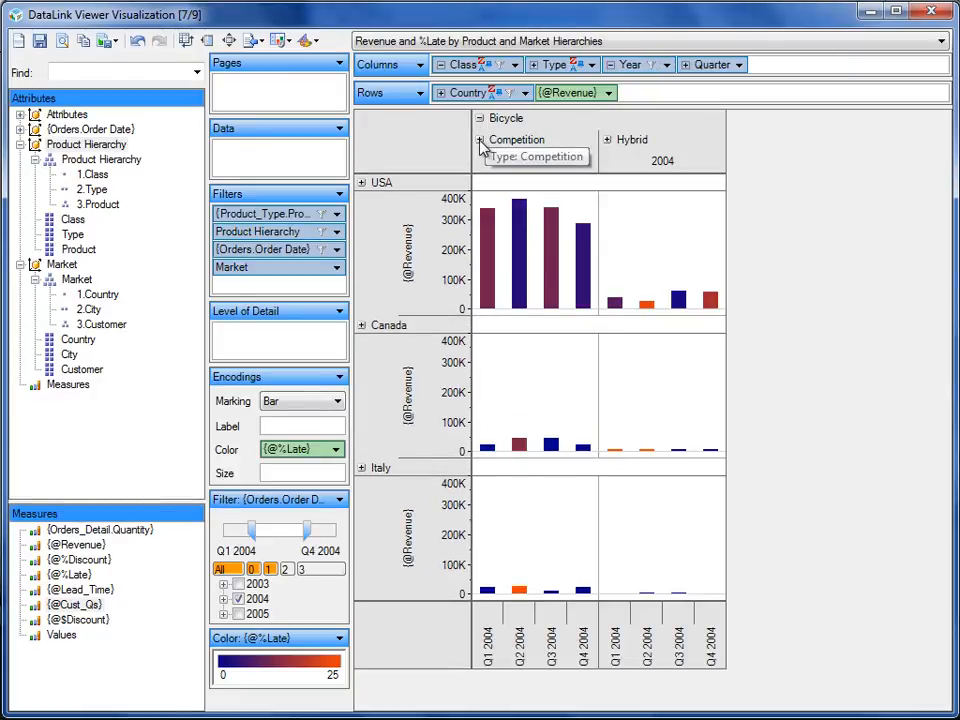
{"action": "left_click", "coordinate": [480, 140]}
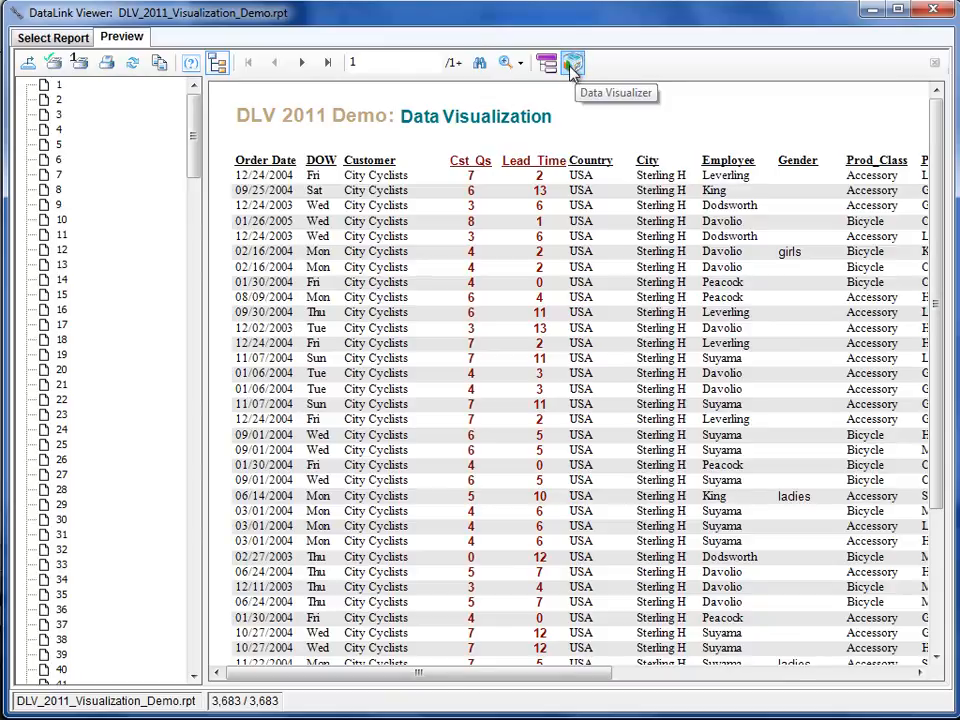
- From the report selection's version information, open the DLV_2011 settings folder and the DataLink_Viewer.ini file in Notepad
{"action": "left_click", "coordinate": [28, 38]}
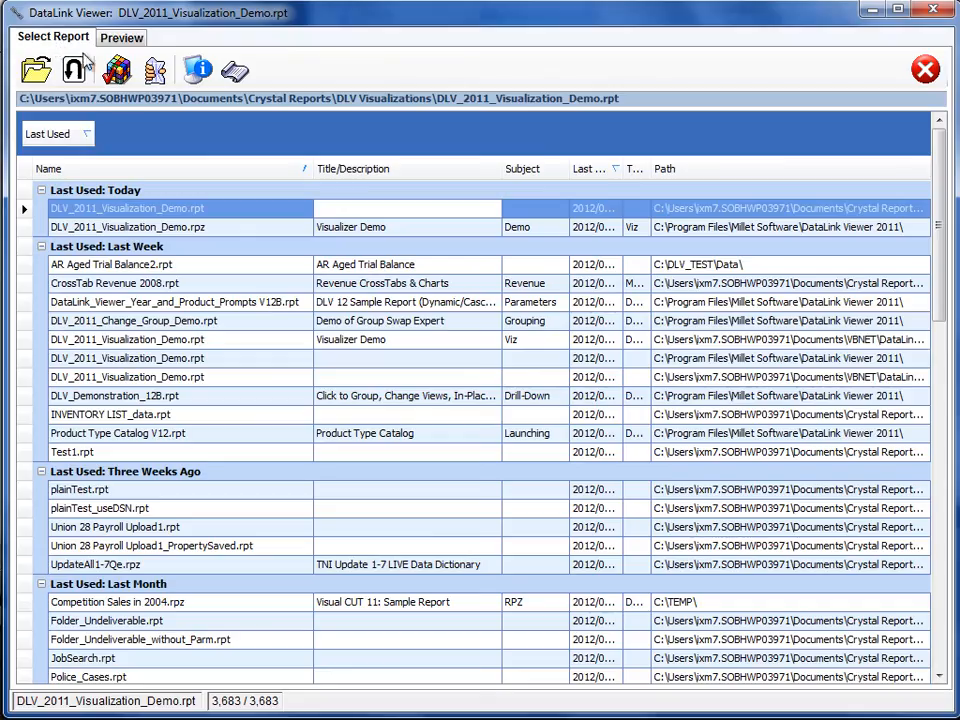
{"action": "left_click", "coordinate": [199, 70]}
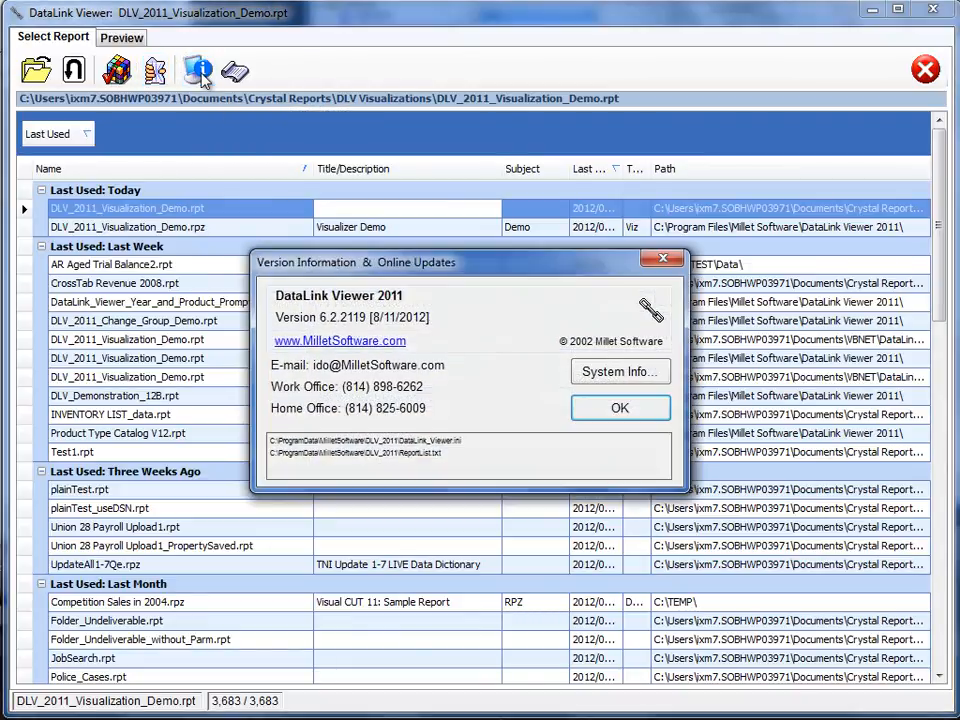
{"action": "double_click", "coordinate": [414, 441]}
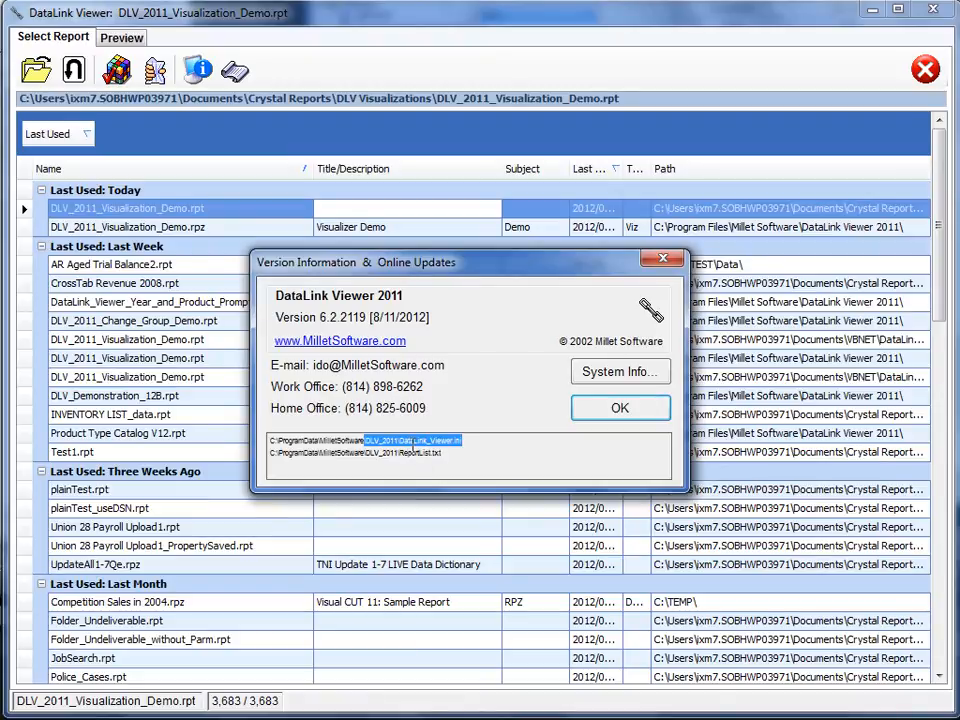
{"action": "double_click", "coordinate": [414, 446]}
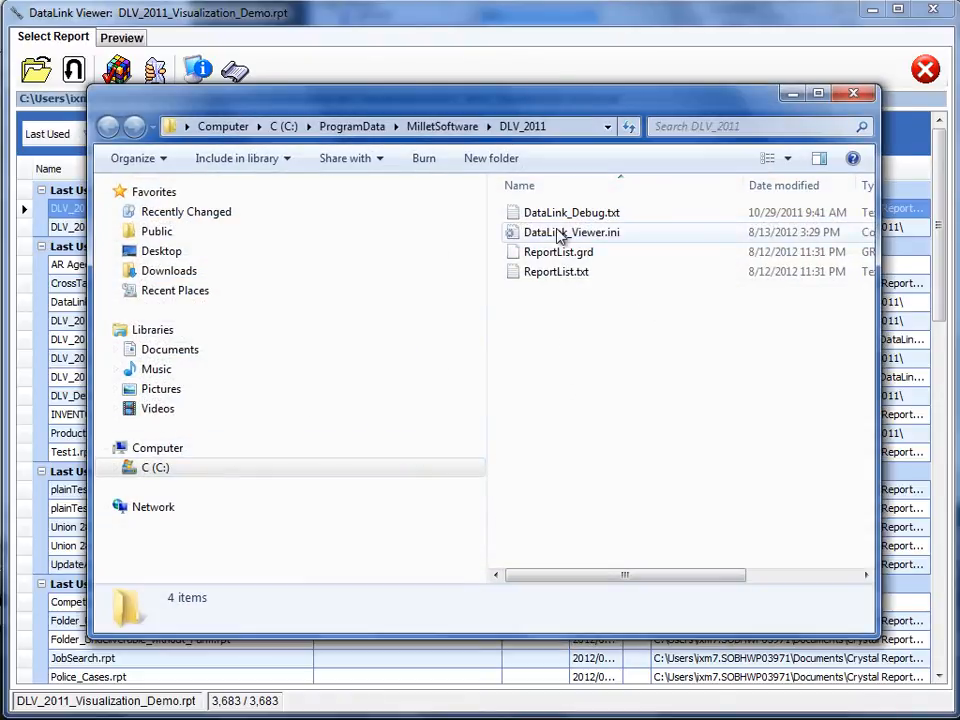
{"action": "double_click", "coordinate": [562, 232]}
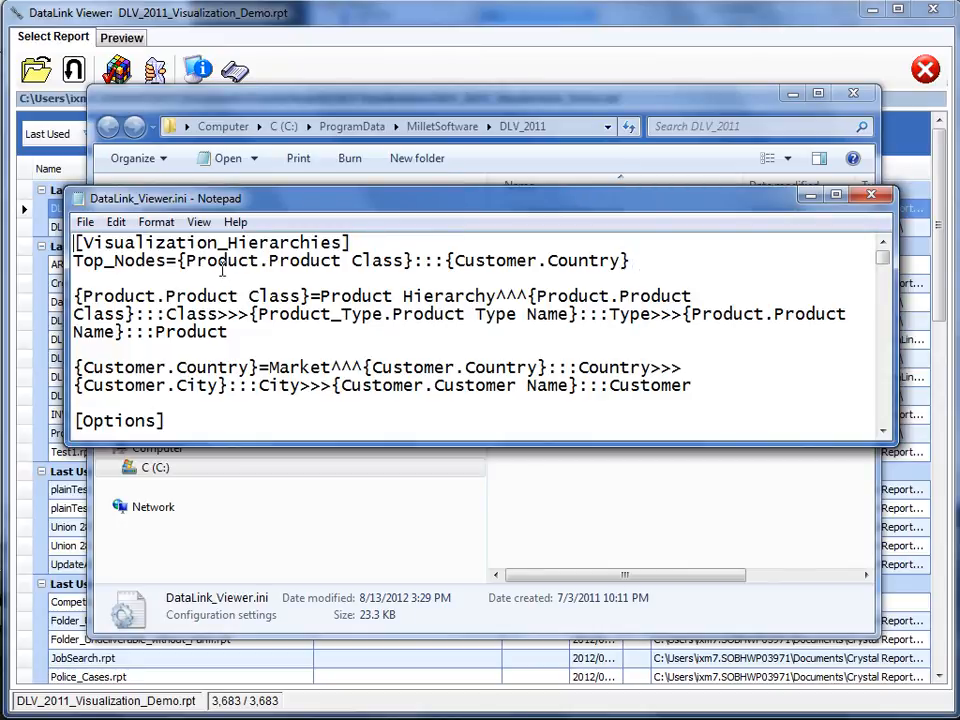
- Examine how the [Visualization_Hierarchies] section defines the top nodes, fields and level names of the Product Hierarchy and Market hierarchies
{"action": "left_click_drag", "start_coordinate": [313, 296], "coordinate": [77, 296]}
{"action": "left_click", "coordinate": [320, 296]}
{"action": "key", "text": "shift+Home"}
{"action": "left_click_drag", "start_coordinate": [320, 296], "coordinate": [133, 314]}
{"action": "left_click", "coordinate": [531, 296]}
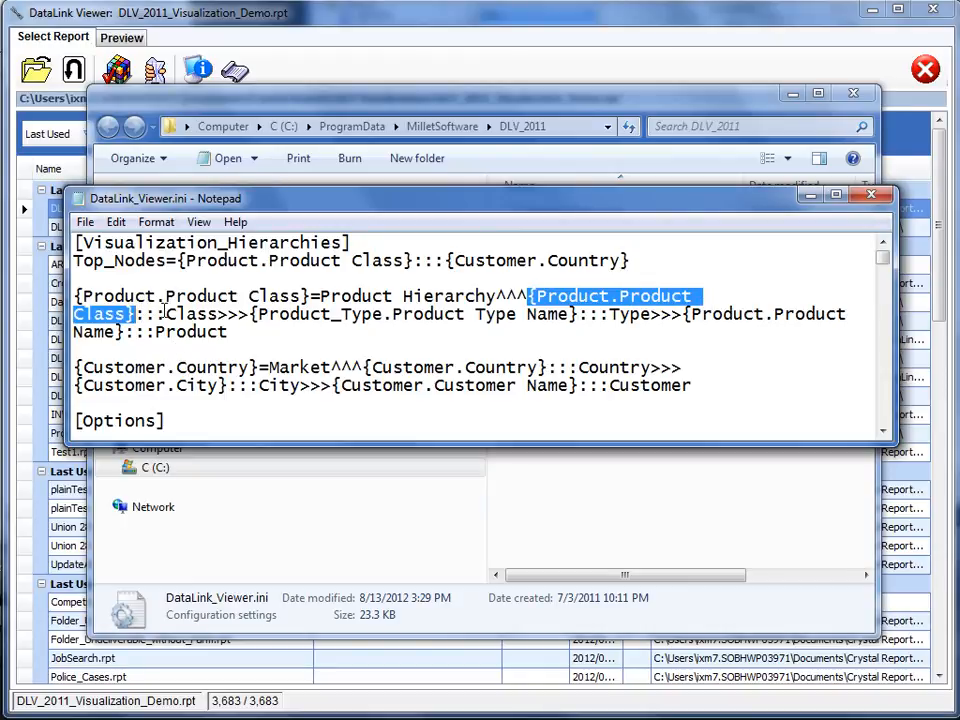
{"action": "left_click_drag", "start_coordinate": [165, 313], "coordinate": [218, 314]}
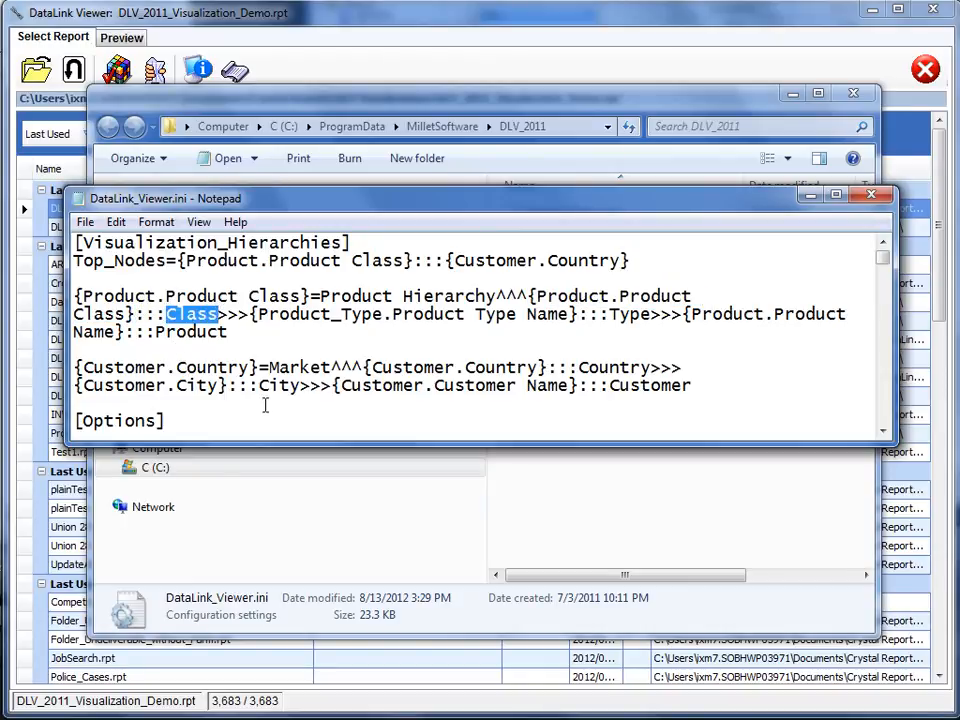
{"action": "left_click_drag", "start_coordinate": [73, 332], "coordinate": [229, 332]}
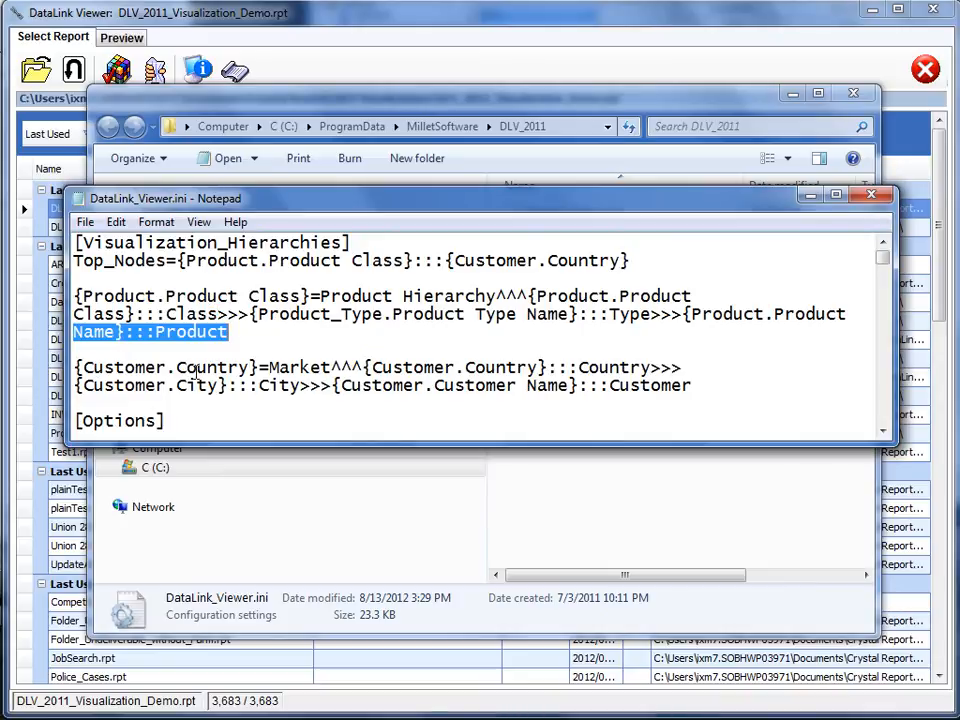
{"action": "left_click_drag", "start_coordinate": [269, 368], "coordinate": [331, 368]}
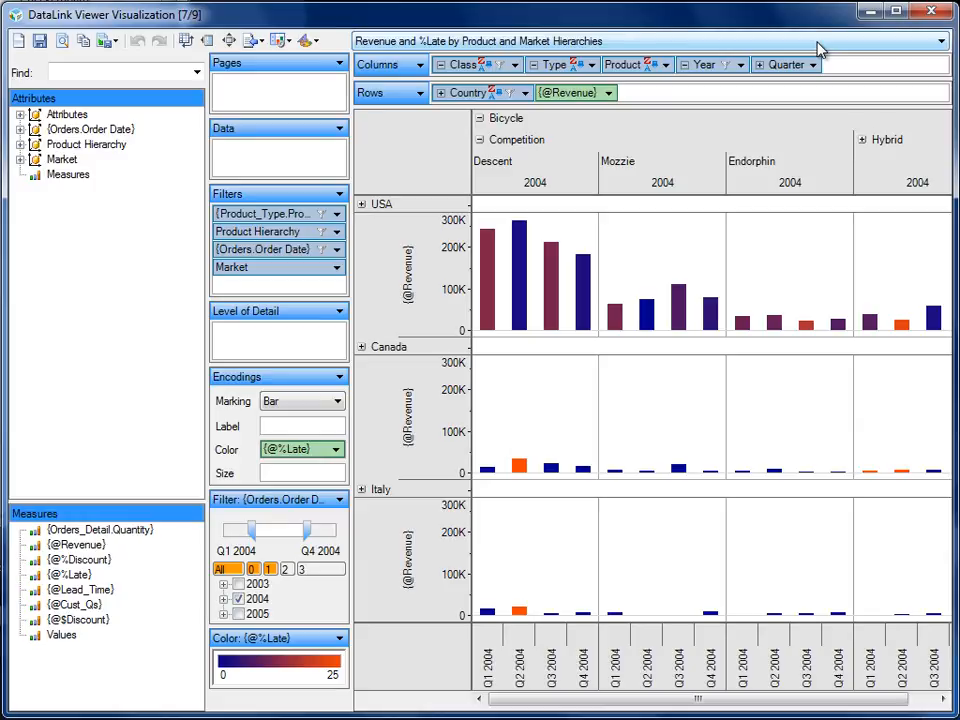
- Switch to the Visualization window and browse the saved layouts backward from the hierarchies chart to Customer Discount vs Revenue by Rep
{"action": "scroll", "coordinate": [818, 49], "scroll_direction": "up", "scroll_amount": 1}
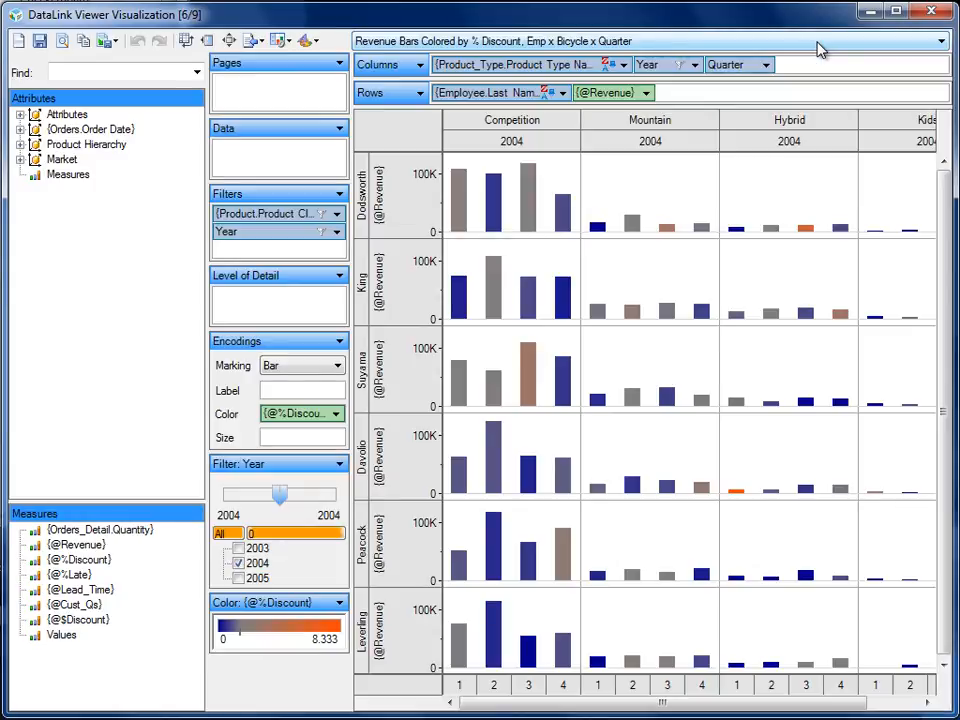
{"action": "scroll", "coordinate": [818, 49], "scroll_direction": "up", "scroll_amount": 1}
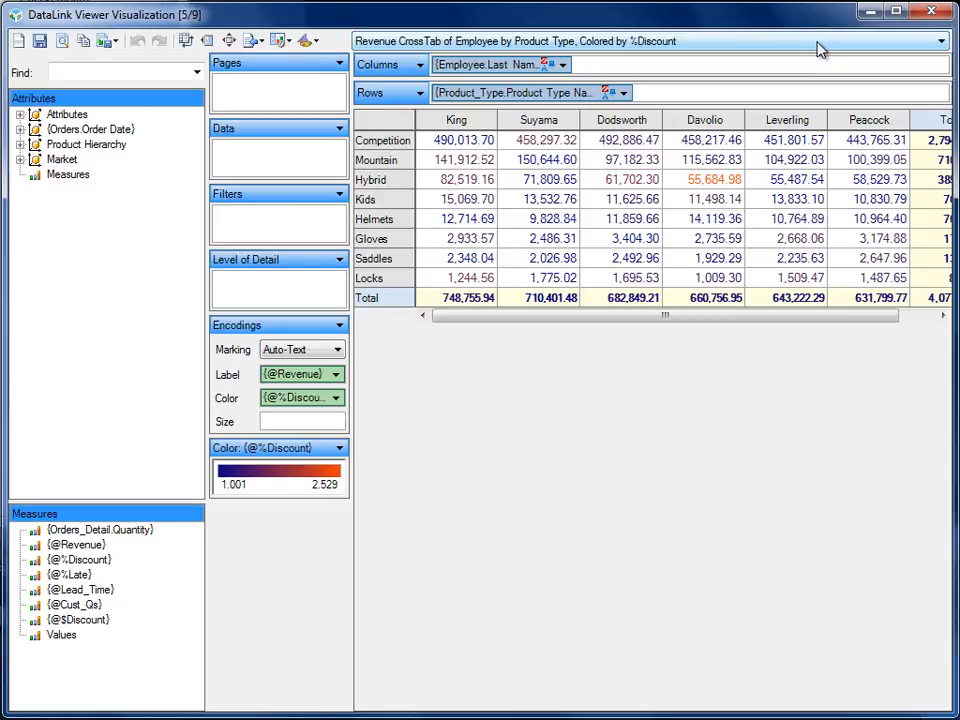
{"action": "scroll", "coordinate": [818, 49], "scroll_direction": "up", "scroll_amount": 1}
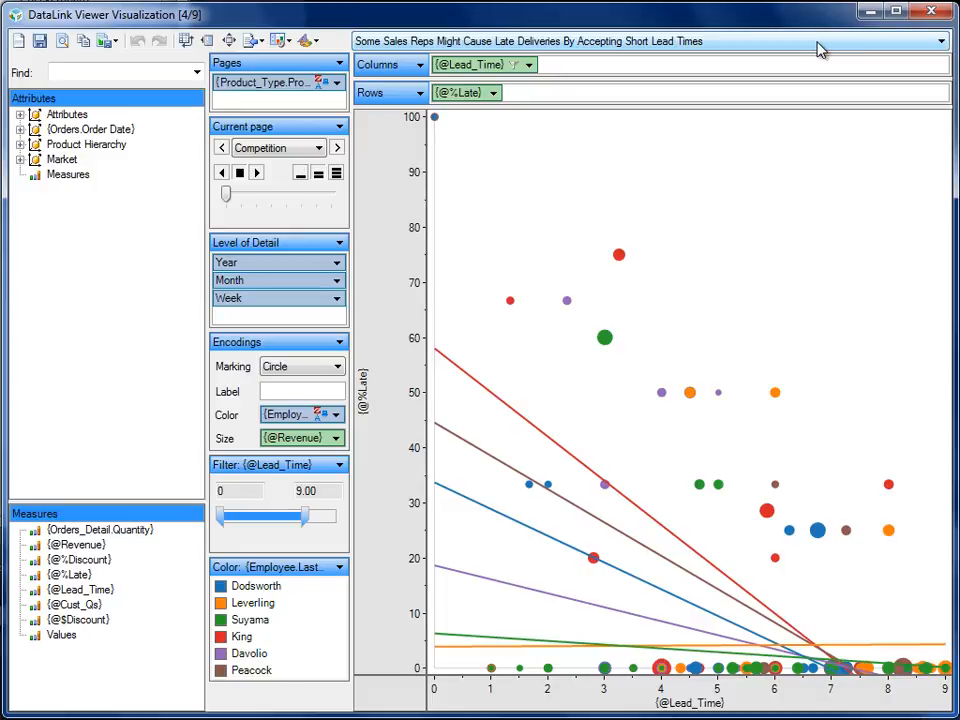
{"action": "scroll", "coordinate": [818, 49], "scroll_direction": "up", "scroll_amount": 1}
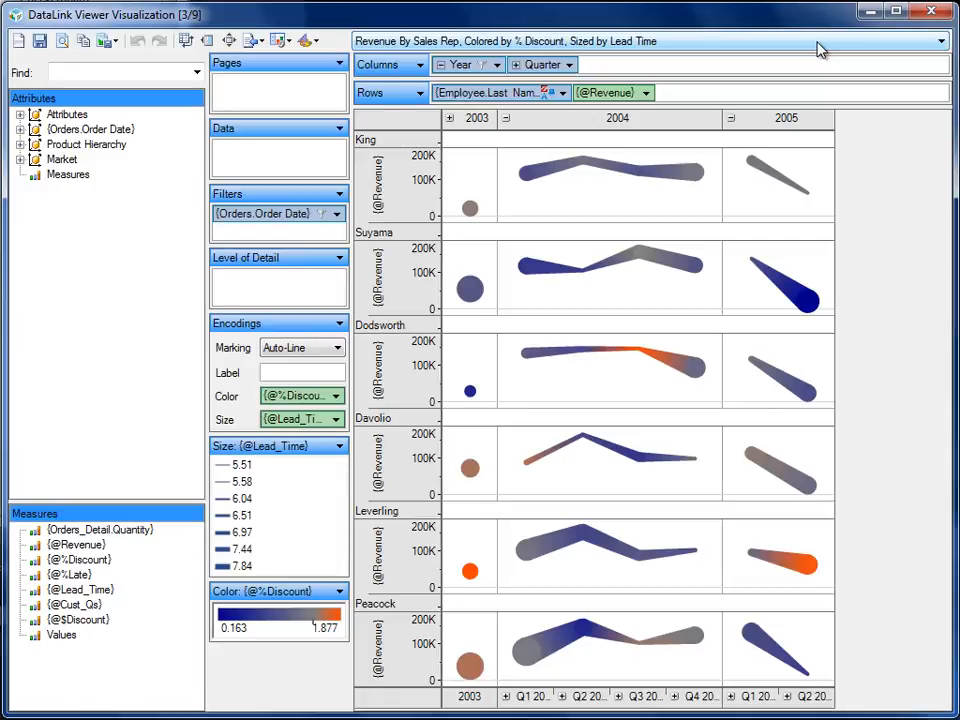
{"action": "scroll", "coordinate": [818, 49], "scroll_direction": "up", "scroll_amount": 1}
{"action": "scroll", "coordinate": [818, 49], "scroll_direction": "up", "scroll_amount": 1}
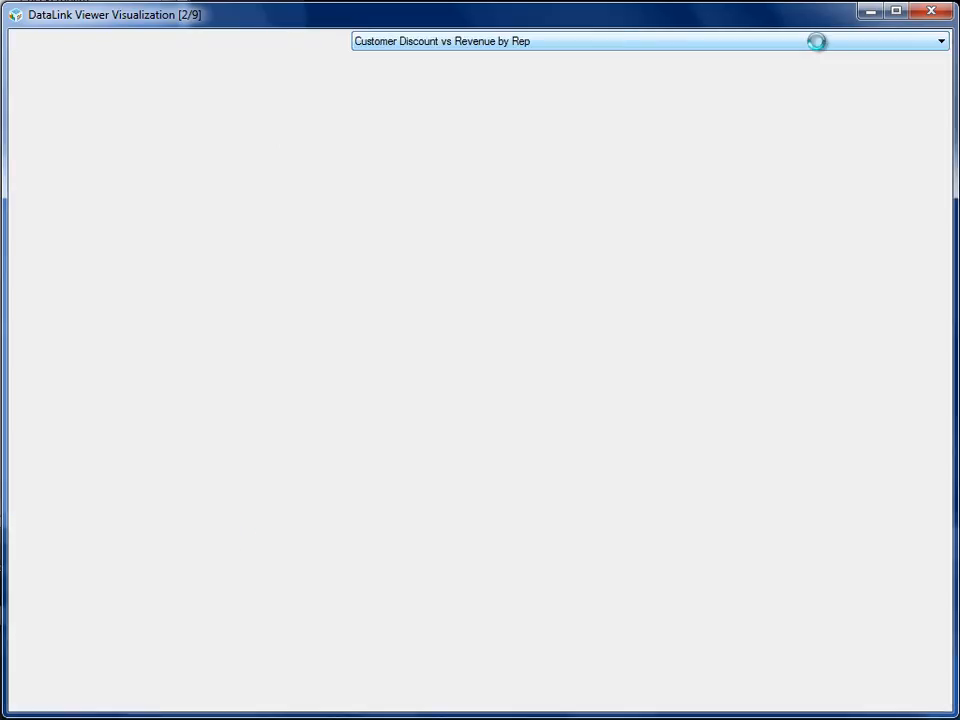